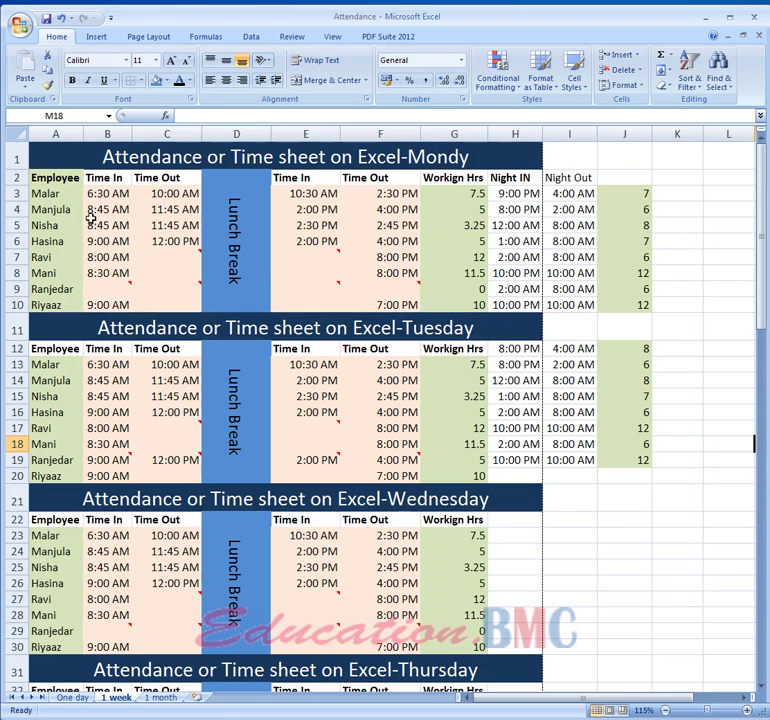
- Examine the weekly attendance tables and the night-shift hours formula in J3
{"action": "left_click_drag", "start_coordinate": [57, 193], "coordinate": [447, 288]}
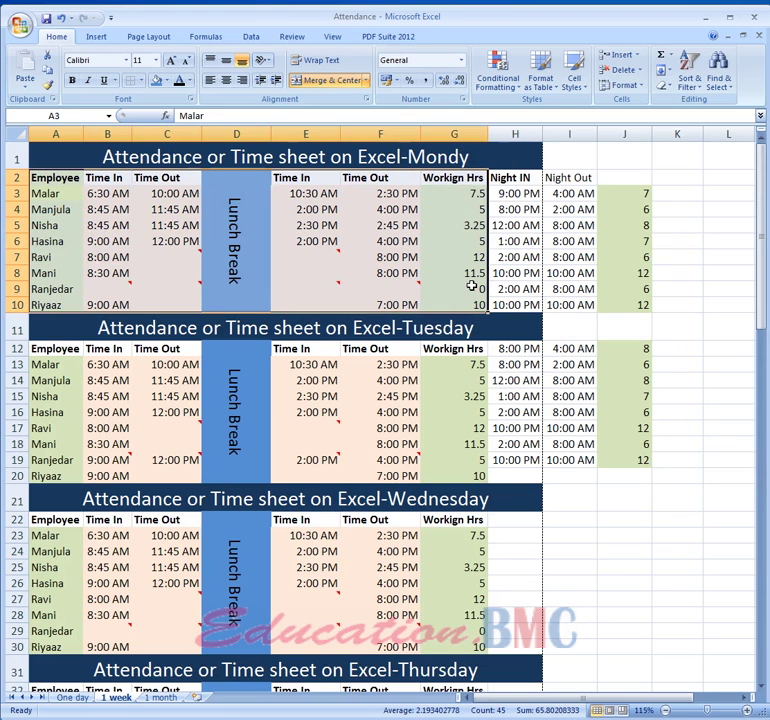
{"action": "left_click", "coordinate": [724, 347]}
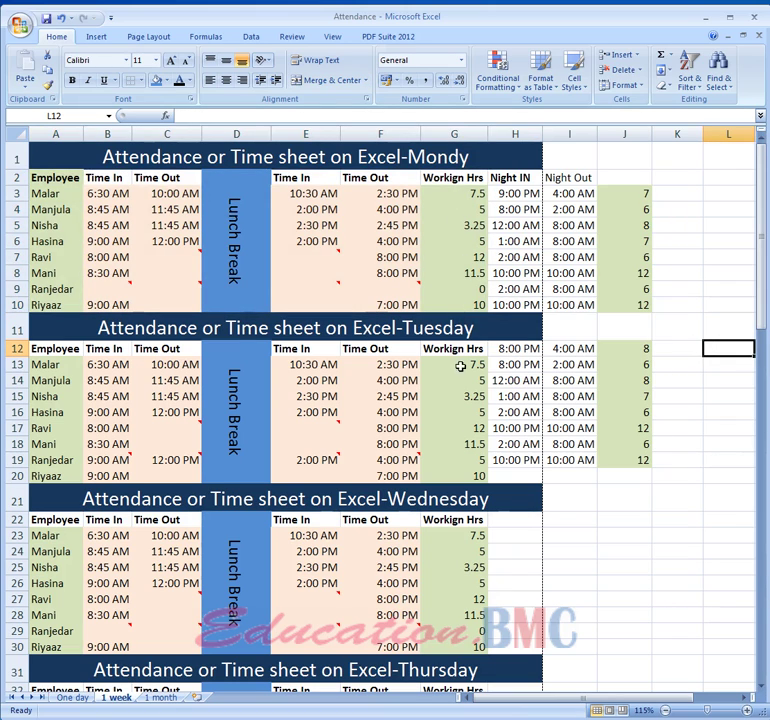
{"action": "scroll", "coordinate": [443, 451], "scroll_direction": "down", "scroll_amount": 3}
{"action": "scroll", "coordinate": [443, 451], "scroll_direction": "down", "scroll_amount": 12}
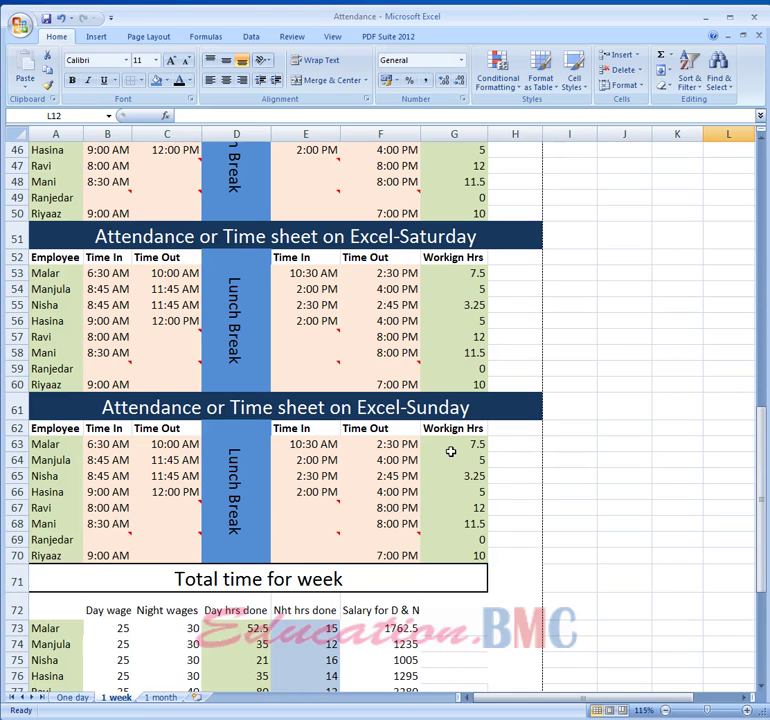
{"action": "scroll", "coordinate": [601, 460], "scroll_direction": "up", "scroll_amount": 13}
{"action": "scroll", "coordinate": [601, 460], "scroll_direction": "up", "scroll_amount": 2}
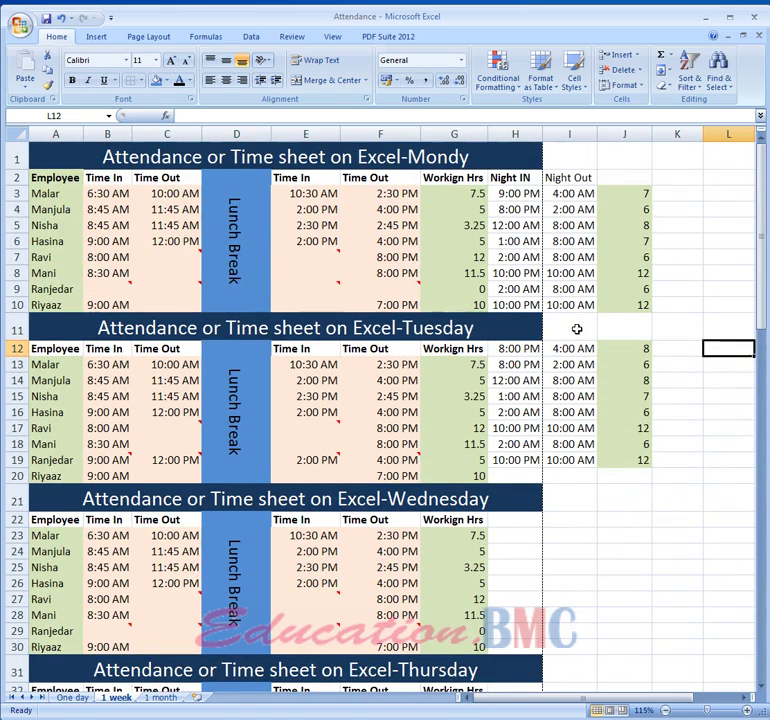
{"action": "left_click", "coordinate": [511, 195]}
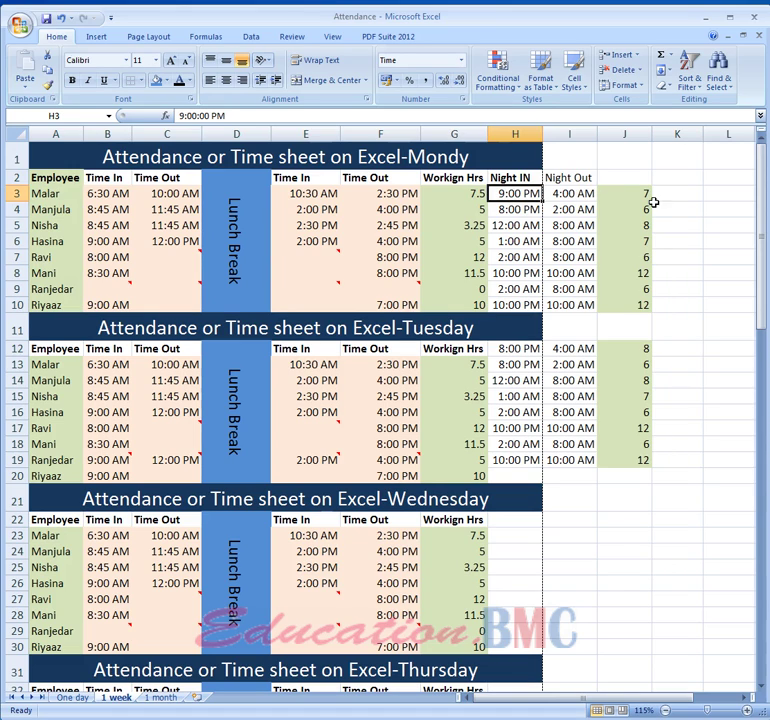
{"action": "left_click", "coordinate": [622, 195]}
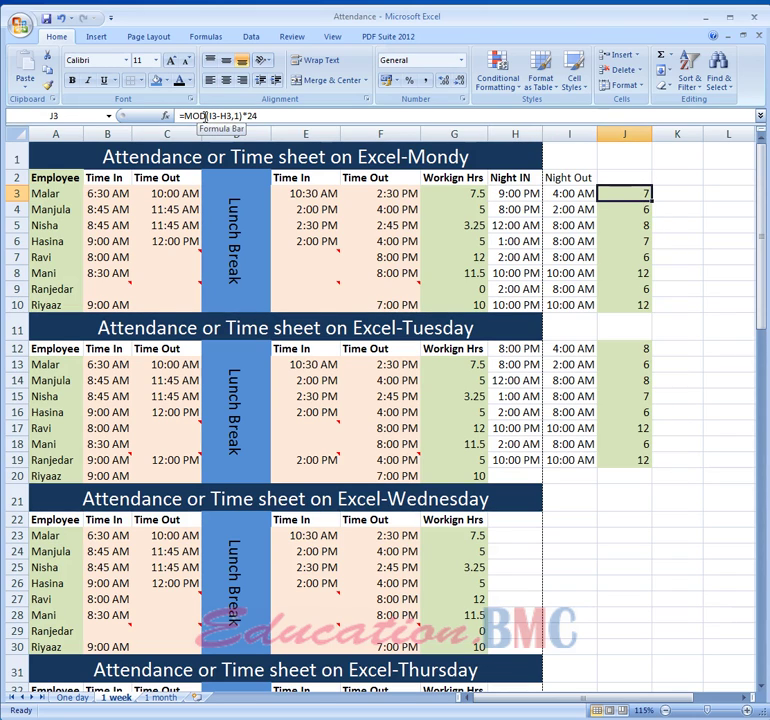
{"action": "left_click", "coordinate": [684, 194]}
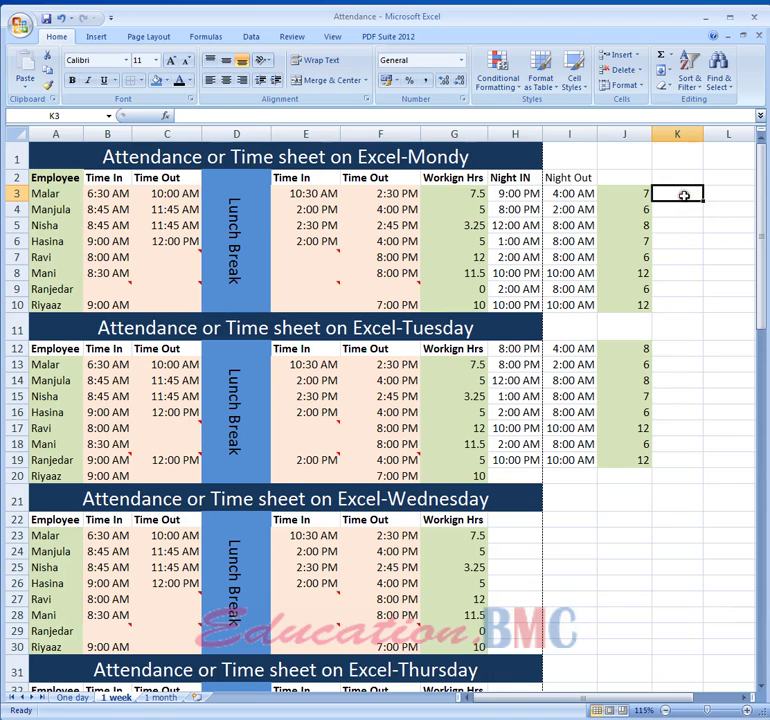
- Enter the formula =I3-H3 in K3 to subtract the Night IN time from the Night Out time
{"action": "left_click_drag", "start_coordinate": [512, 196], "coordinate": [565, 194]}
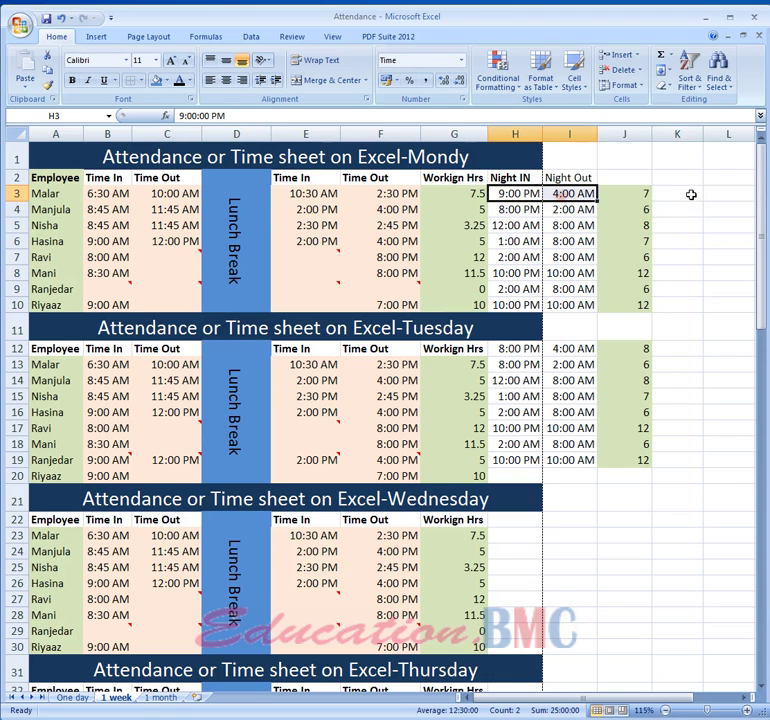
{"action": "left_click", "coordinate": [690, 194]}
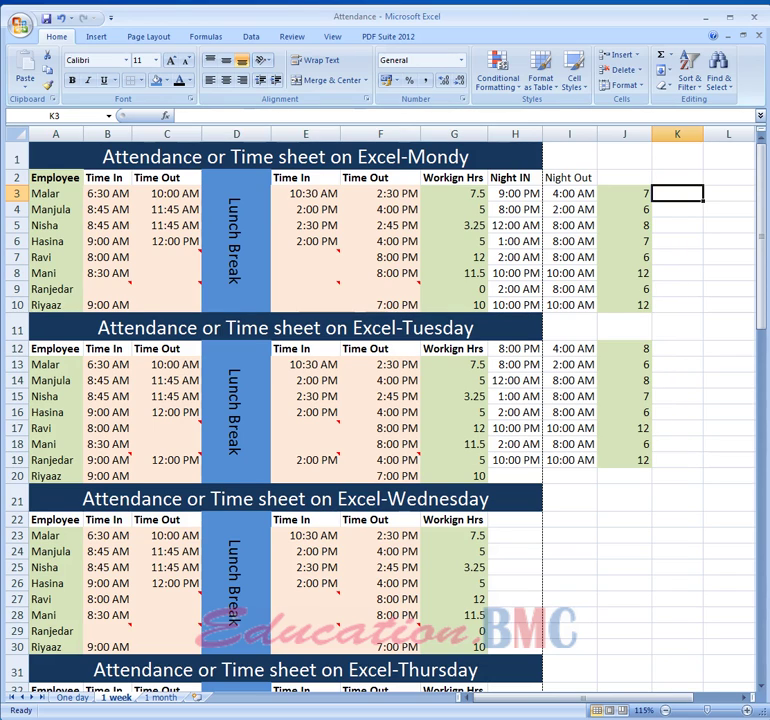
{"action": "type", "text": "="}
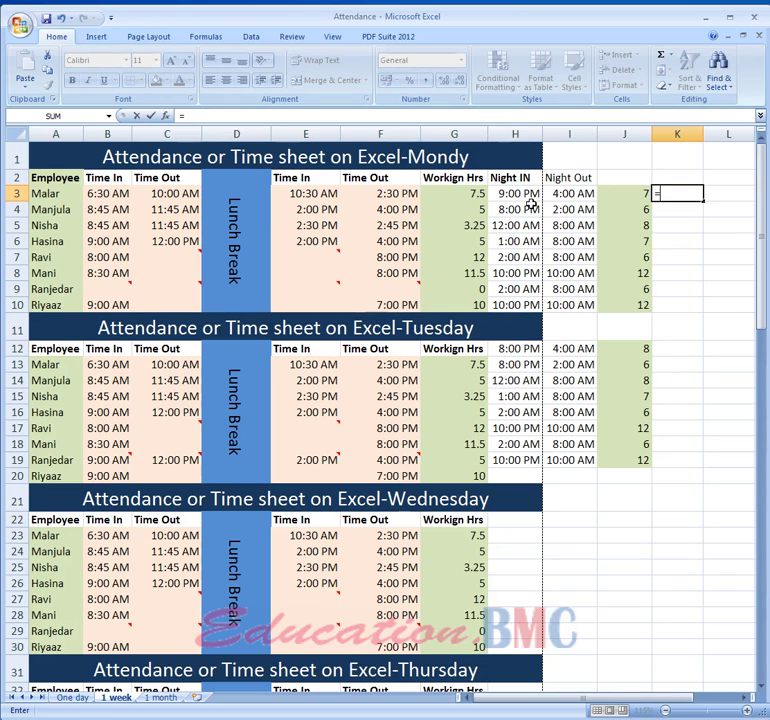
{"action": "left_click", "coordinate": [580, 194]}
{"action": "type", "text": "-"}
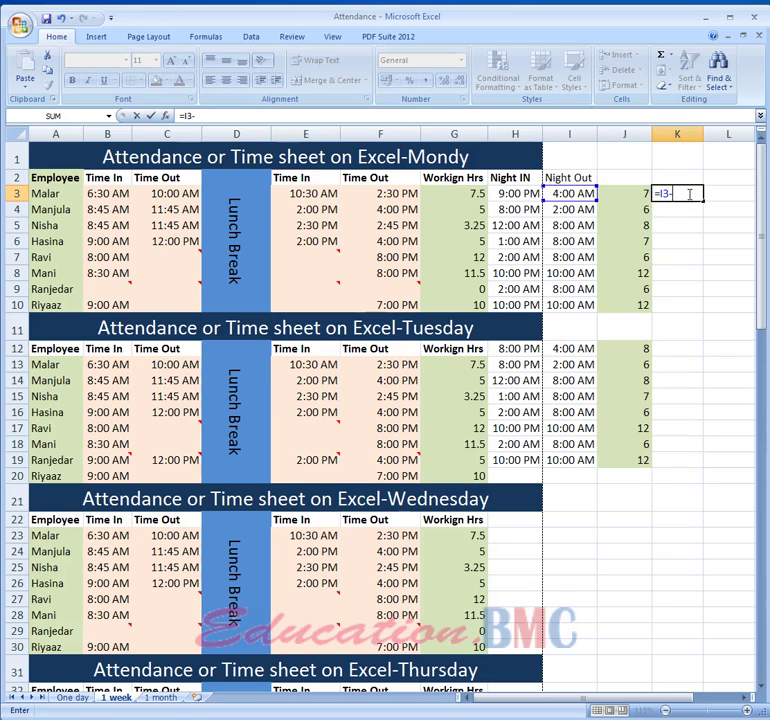
{"action": "left_click", "coordinate": [515, 193]}
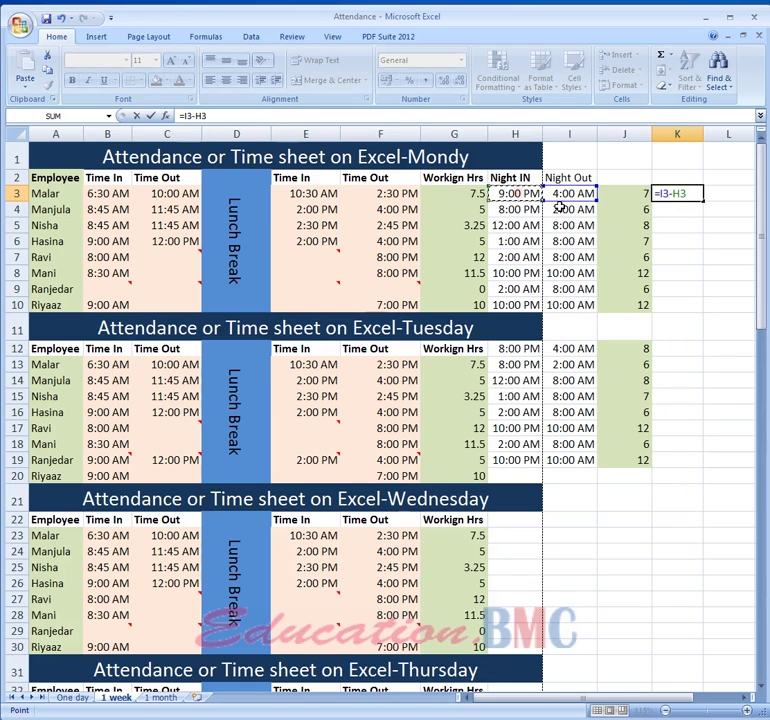
{"action": "type", "text": ")"}
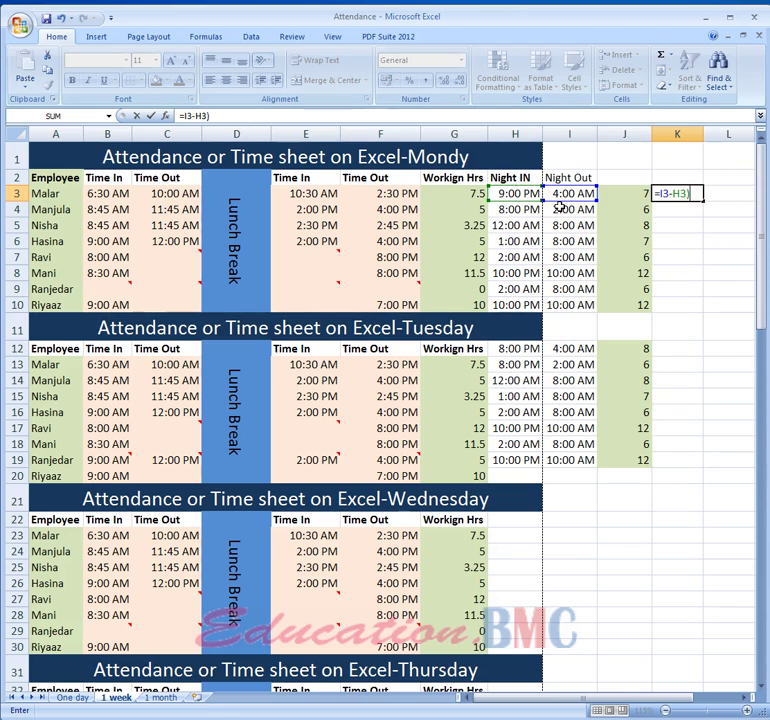
{"action": "key", "text": "Return"}
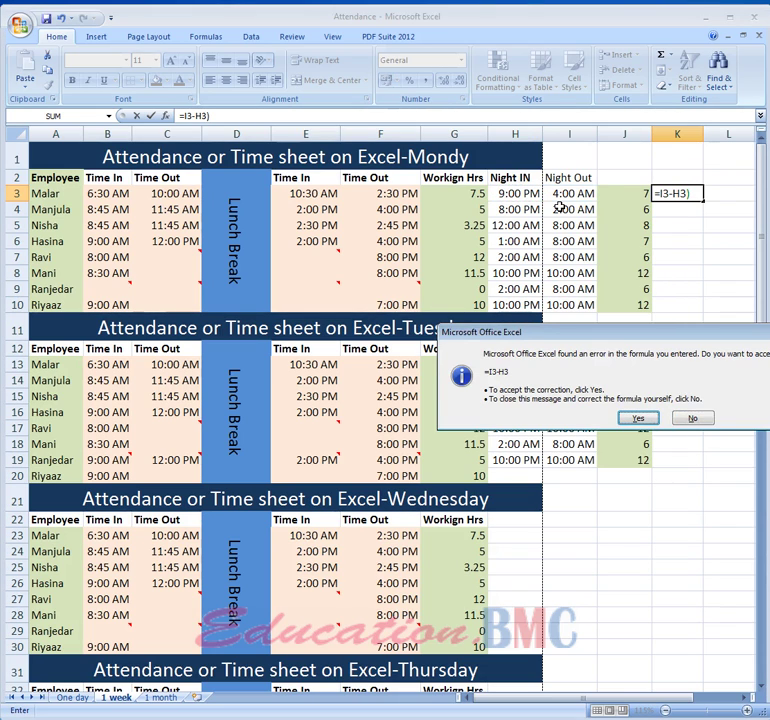
{"action": "key", "text": "Return"}
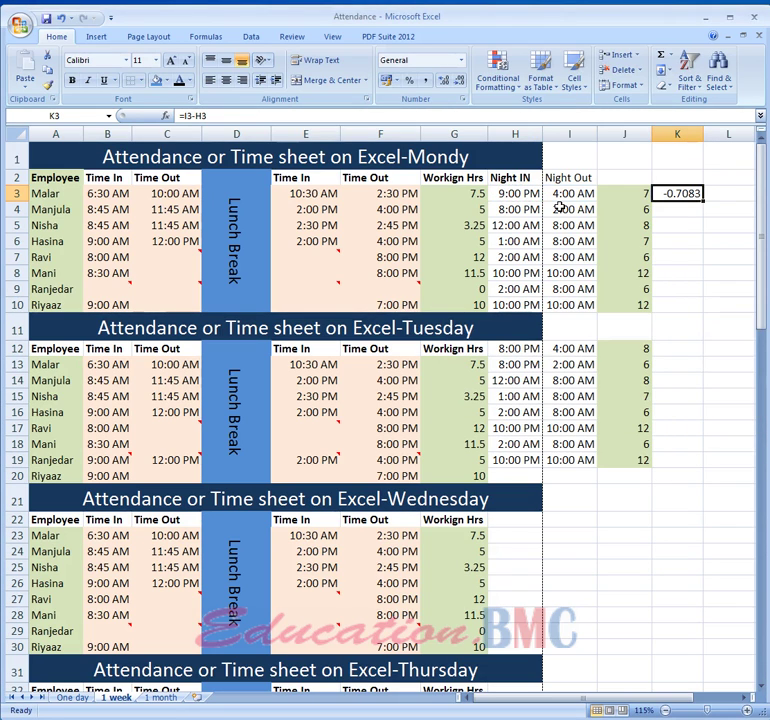
- Enclose the subtraction in K3 in parentheses so the formula reads =(I3-H3)
{"action": "key", "text": "F2"}
{"action": "key", "text": "Left"}
{"action": "key", "text": "Left"}
{"action": "key", "text": "Left"}
{"action": "key", "text": "Left"}
{"action": "key", "text": "Left"}
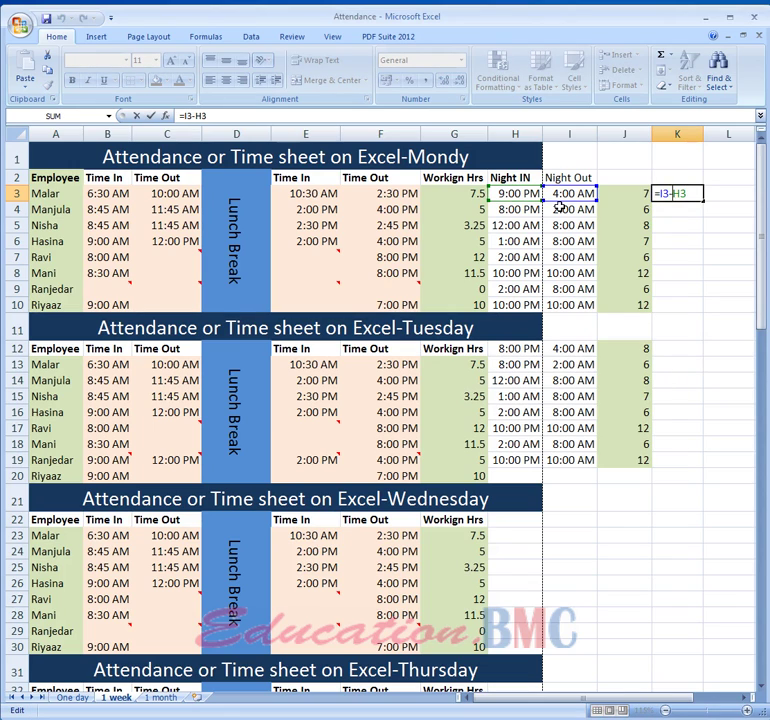
{"action": "type", "text": "("}
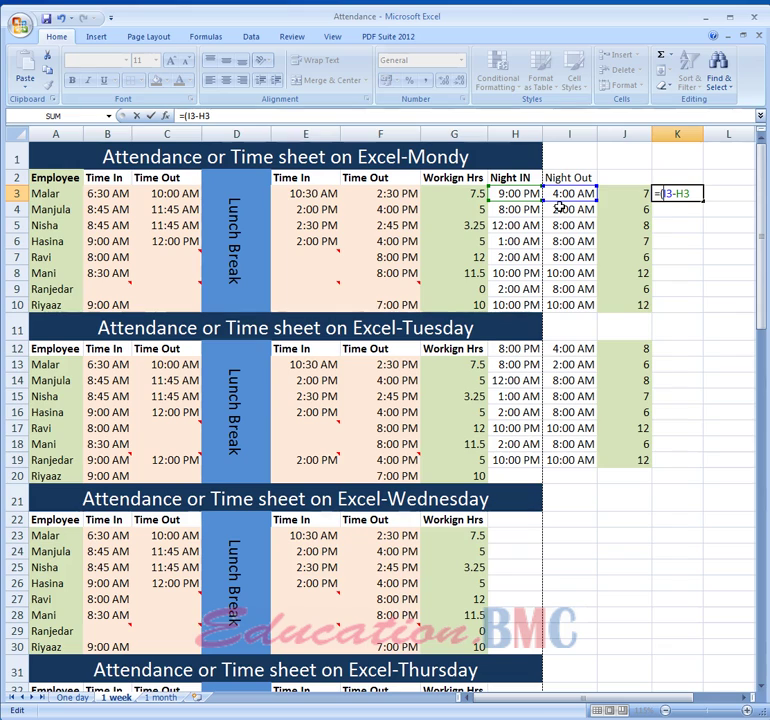
{"action": "key", "text": "End"}
{"action": "type", "text": ")"}
{"action": "key", "text": "Return"}
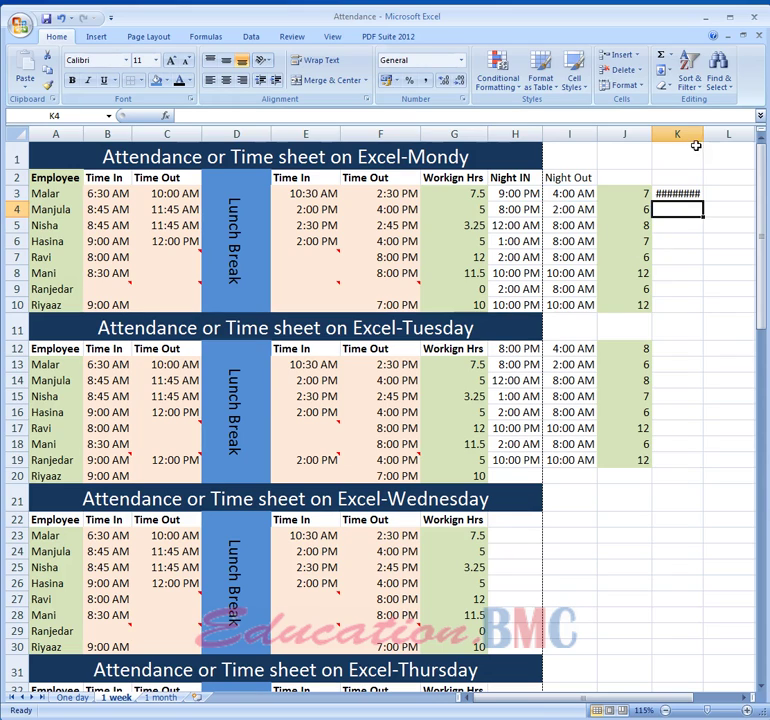
- Multiply the time difference in K3 by 24, making the formula =(I3-H3)*24
{"action": "left_click_drag", "start_coordinate": [704, 137], "coordinate": [704, 137]}
{"action": "left_click", "coordinate": [683, 194]}
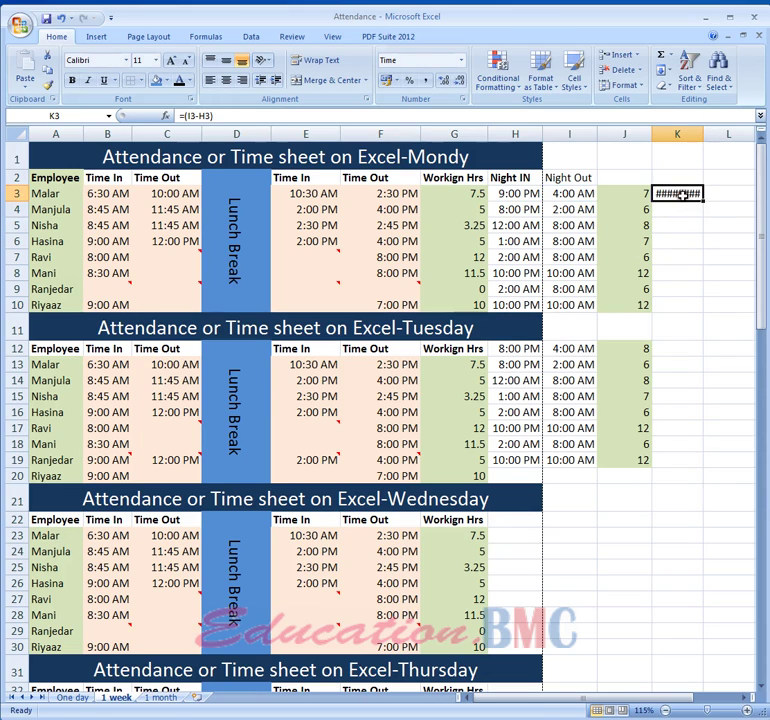
{"action": "left_click", "coordinate": [233, 117]}
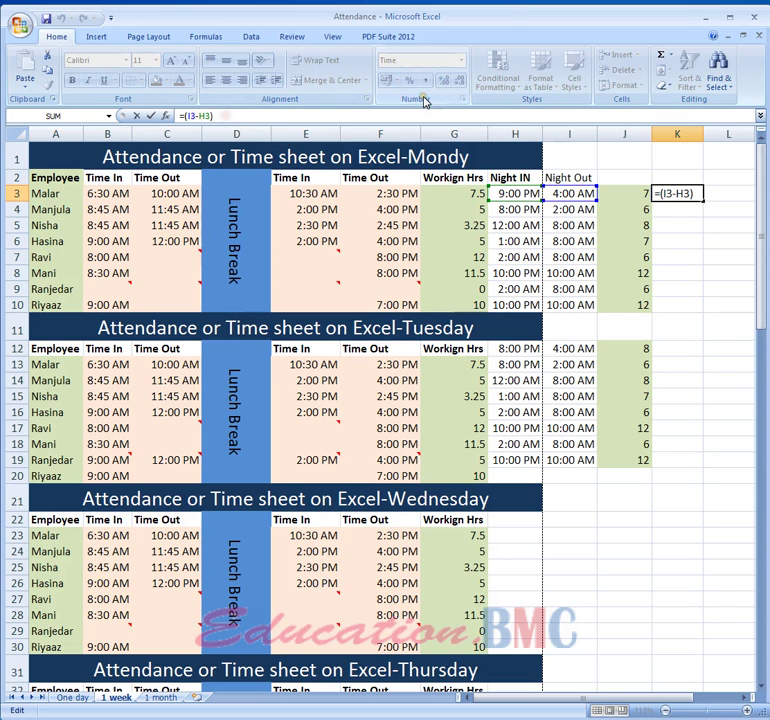
{"action": "type", "text": "*24"}
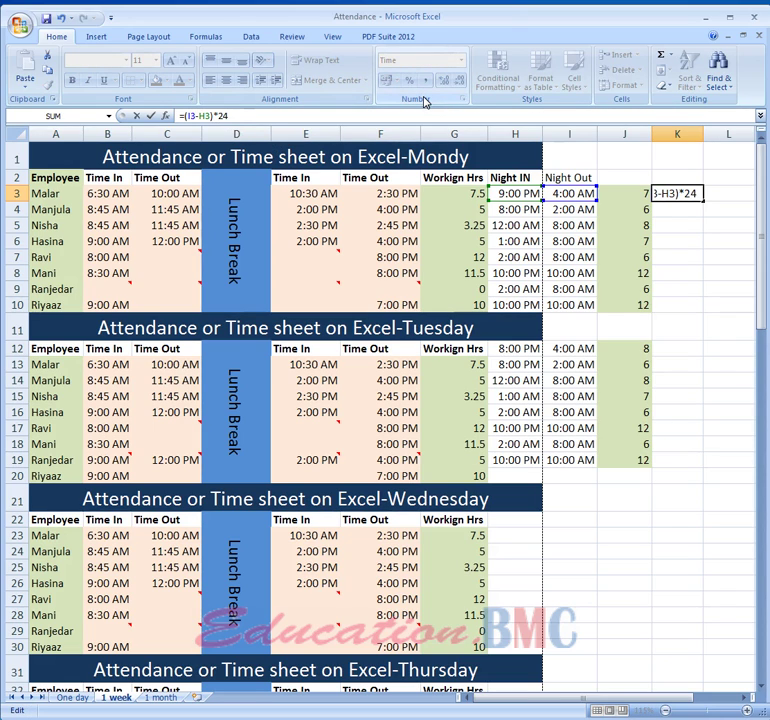
{"action": "key", "text": "Return"}
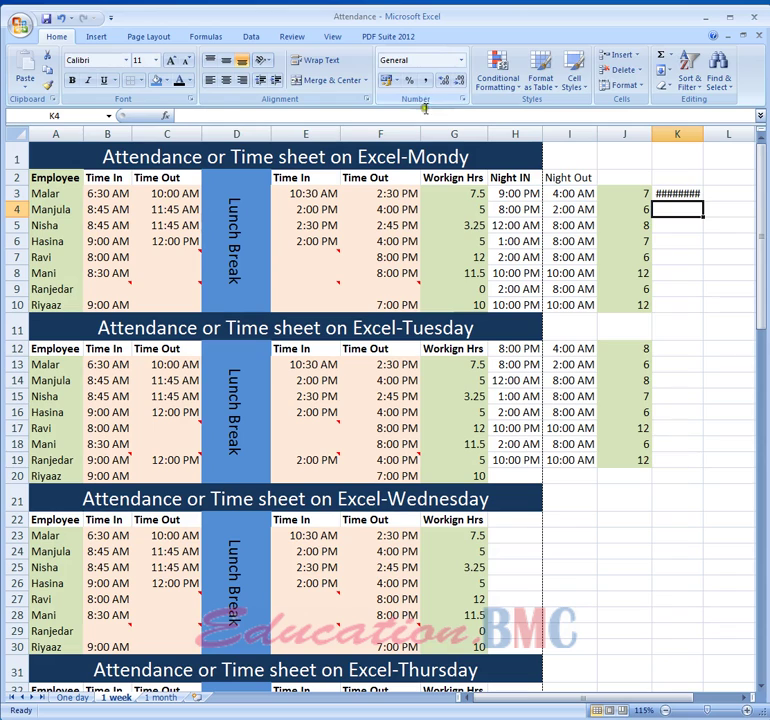
- Change the number format of K3 to General
{"action": "left_click", "coordinate": [656, 193]}
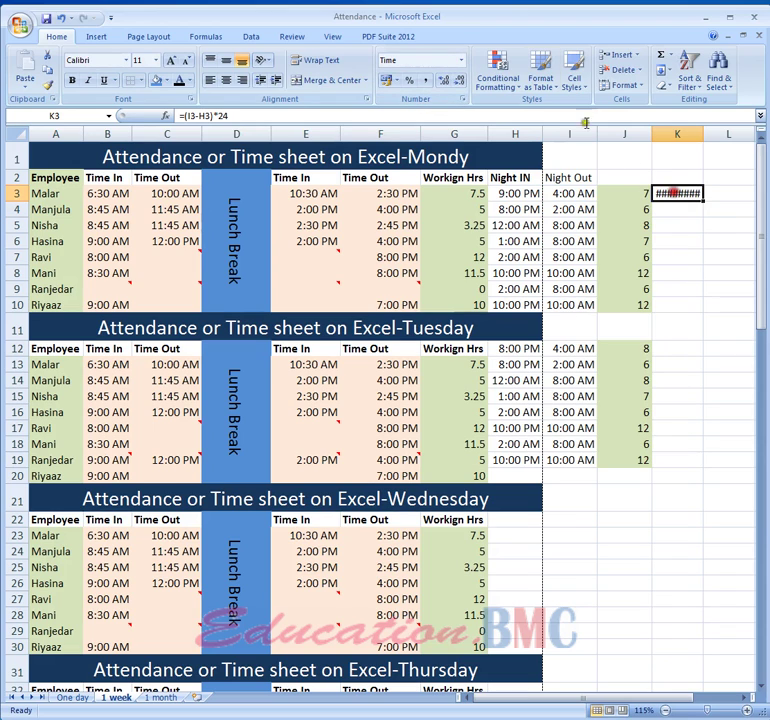
{"action": "left_click", "coordinate": [461, 60]}
{"action": "left_click", "coordinate": [455, 80]}
{"action": "left_click", "coordinate": [684, 225]}
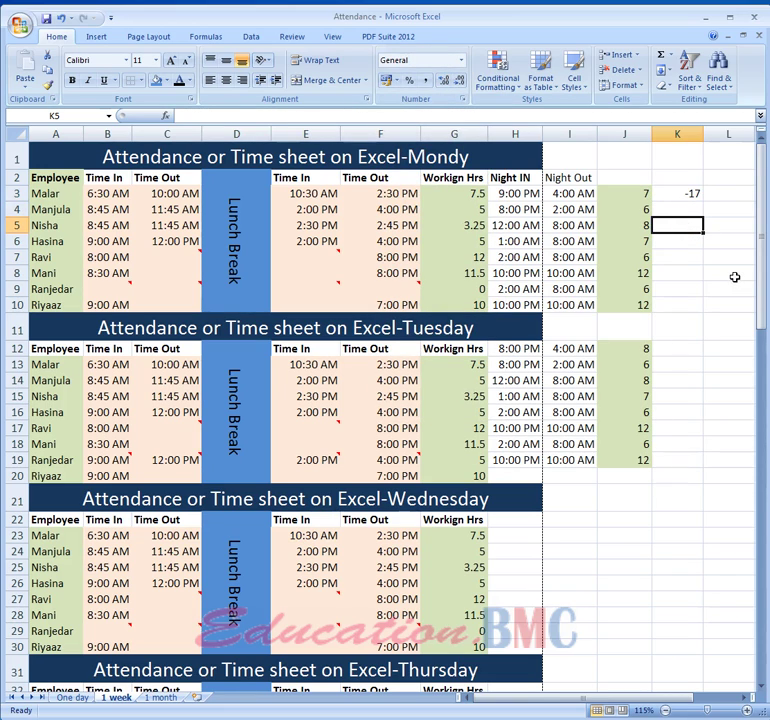
- Compare the day-shift formula in G3 and its times with the night-shift times and formulas in K3 and J3
{"action": "left_click", "coordinate": [466, 194]}
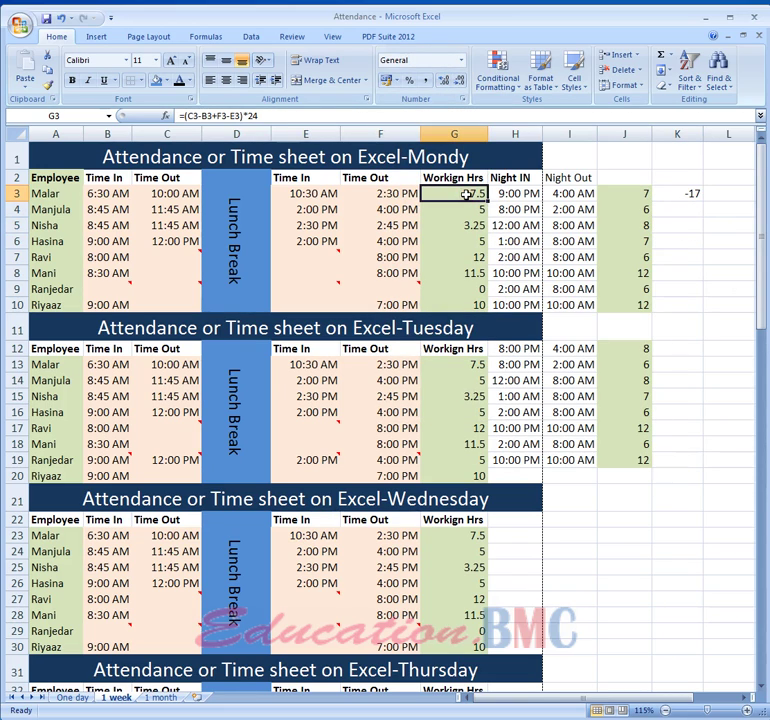
{"action": "left_click", "coordinate": [694, 194]}
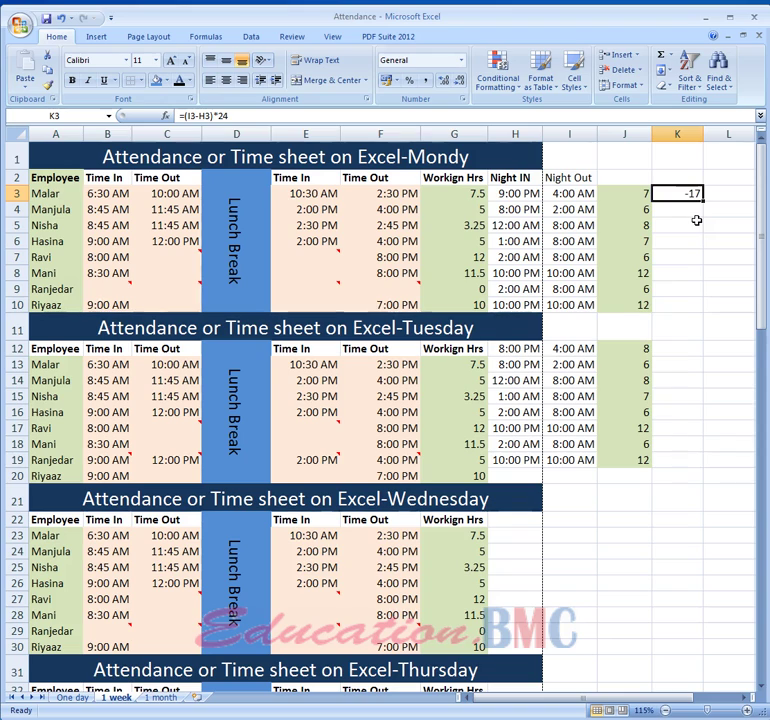
{"action": "left_click", "coordinate": [309, 196]}
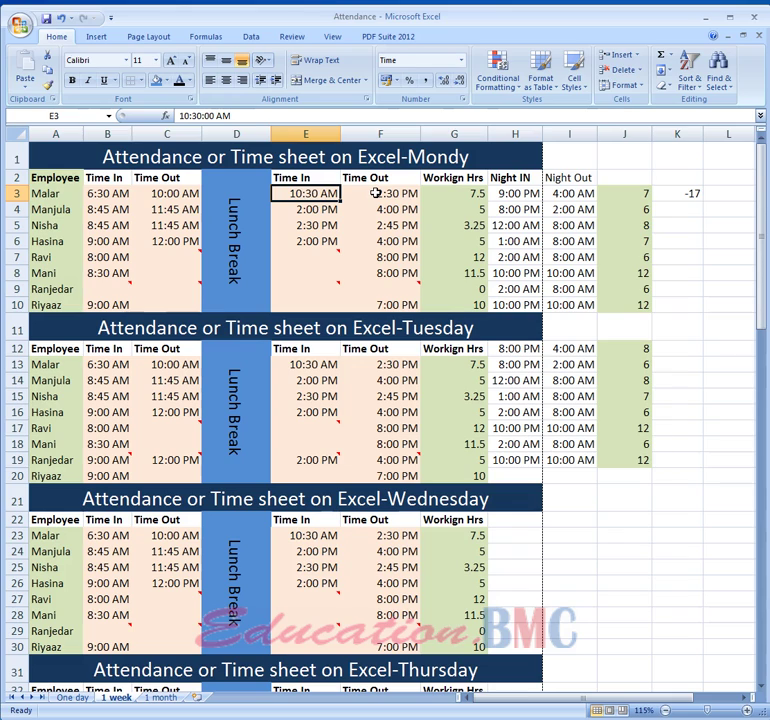
{"action": "left_click", "coordinate": [518, 194]}
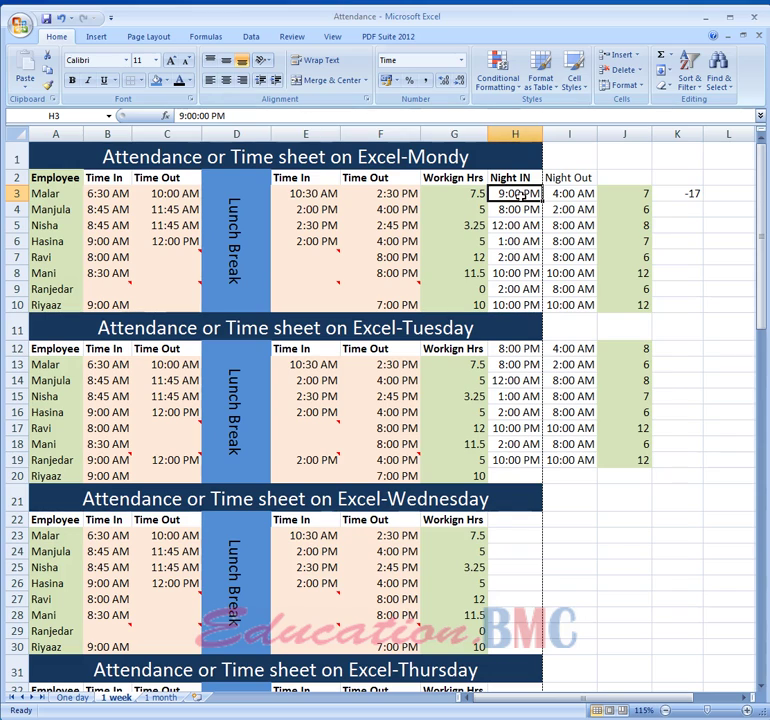
{"action": "left_click", "coordinate": [695, 195]}
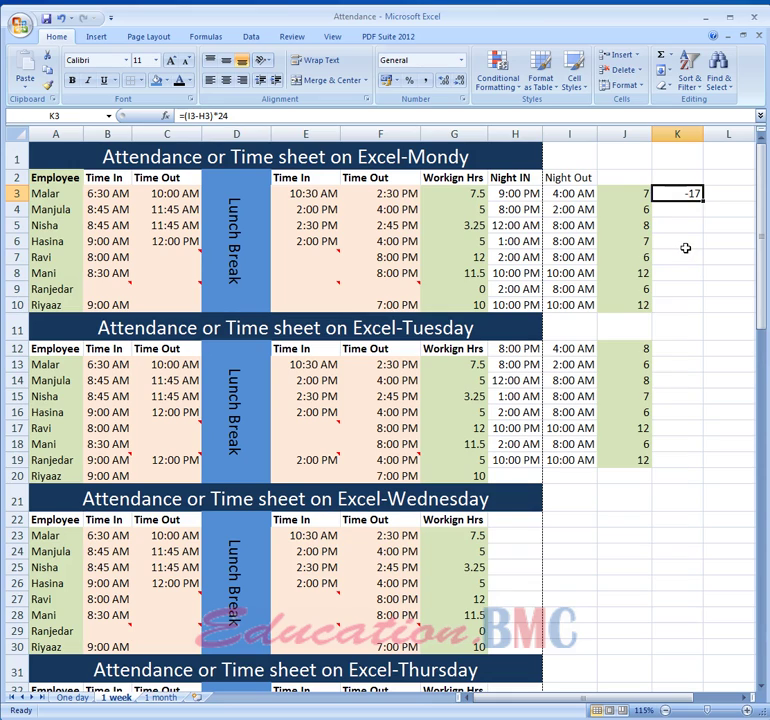
{"action": "left_click", "coordinate": [621, 193]}
- Try to wrap the subtraction in K3 in the MOD function so the formula reads =MOD(I3-H3)*24
{"action": "left_click", "coordinate": [692, 193]}
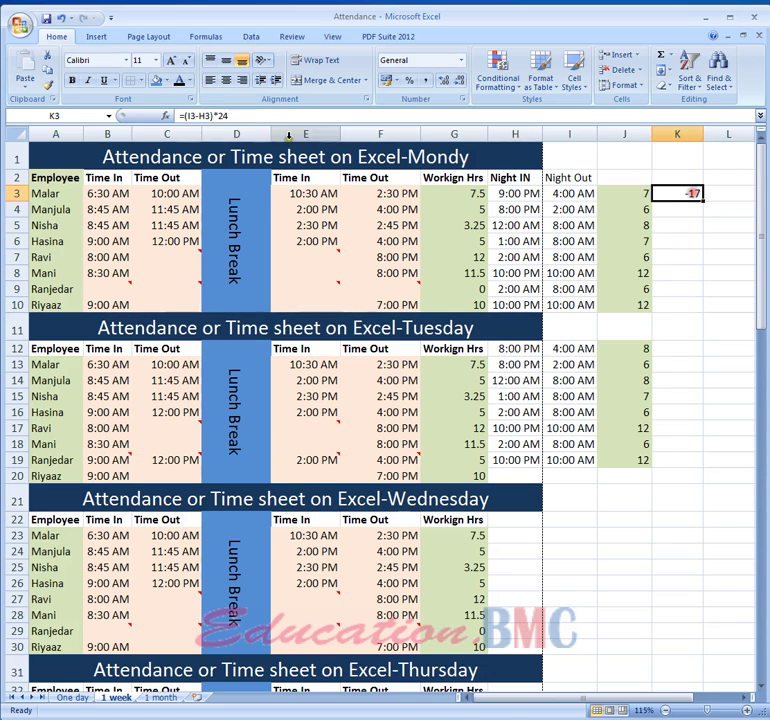
{"action": "left_click", "coordinate": [193, 116]}
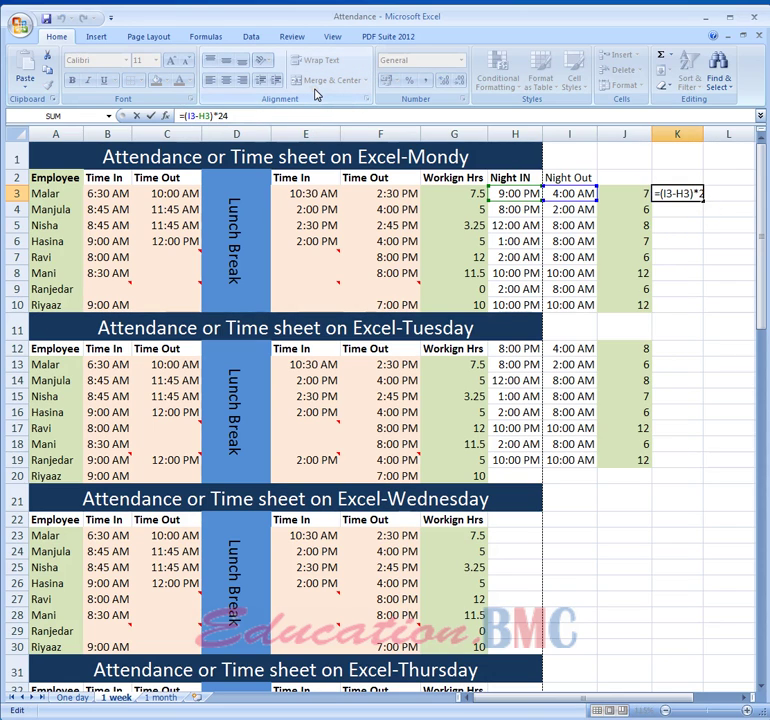
{"action": "type", "text": "MOD"}
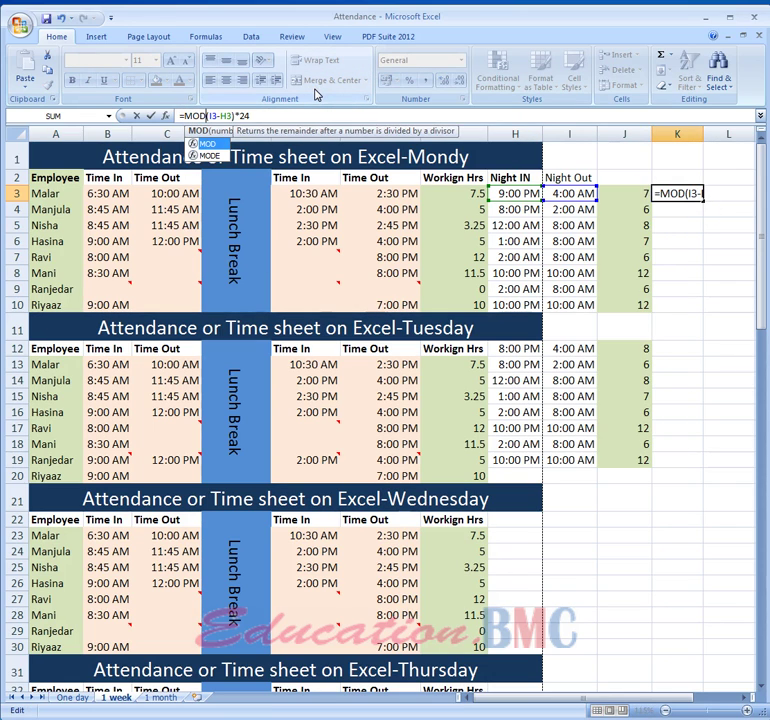
{"action": "key", "text": "Return"}
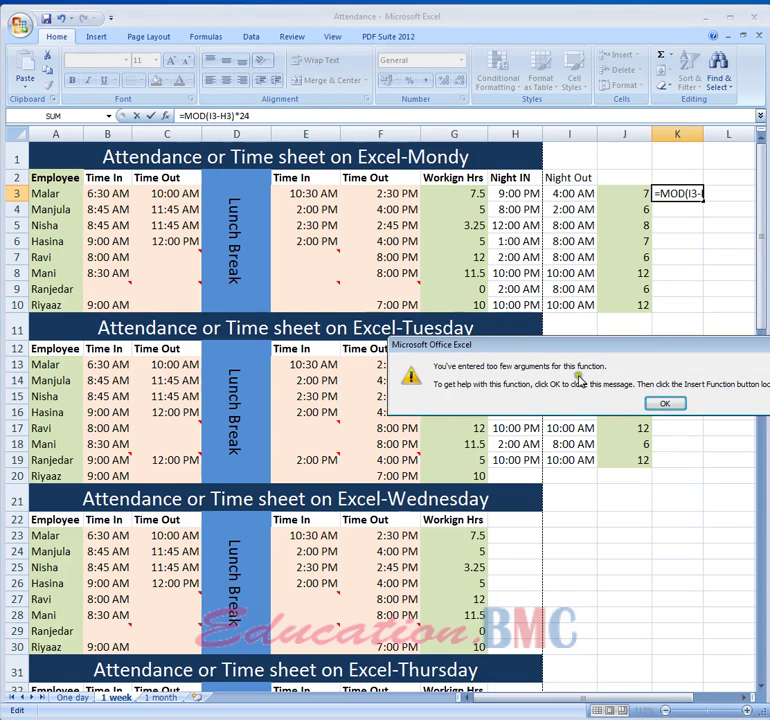
{"action": "left_click", "coordinate": [658, 406]}
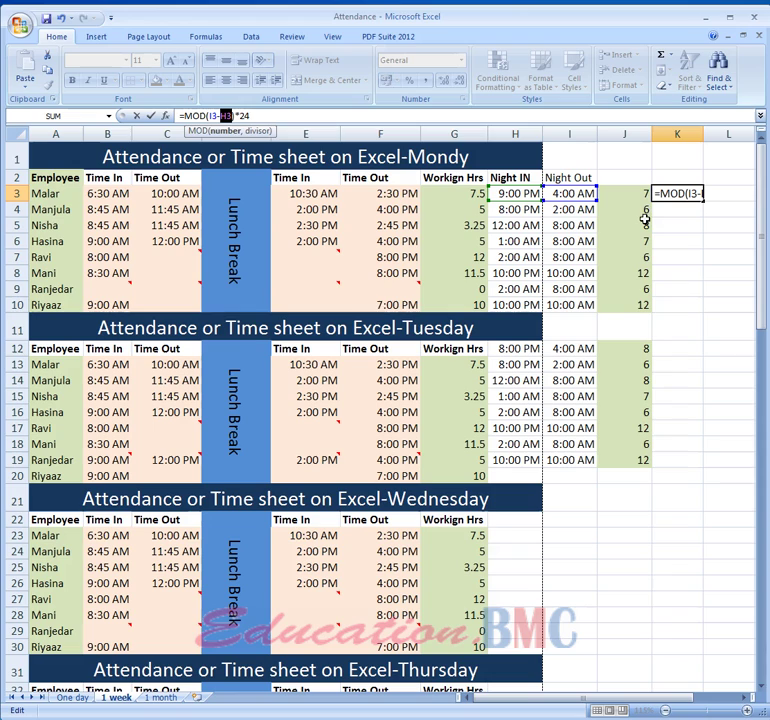
{"action": "left_click", "coordinate": [225, 116]}
{"action": "key", "text": "Return"}
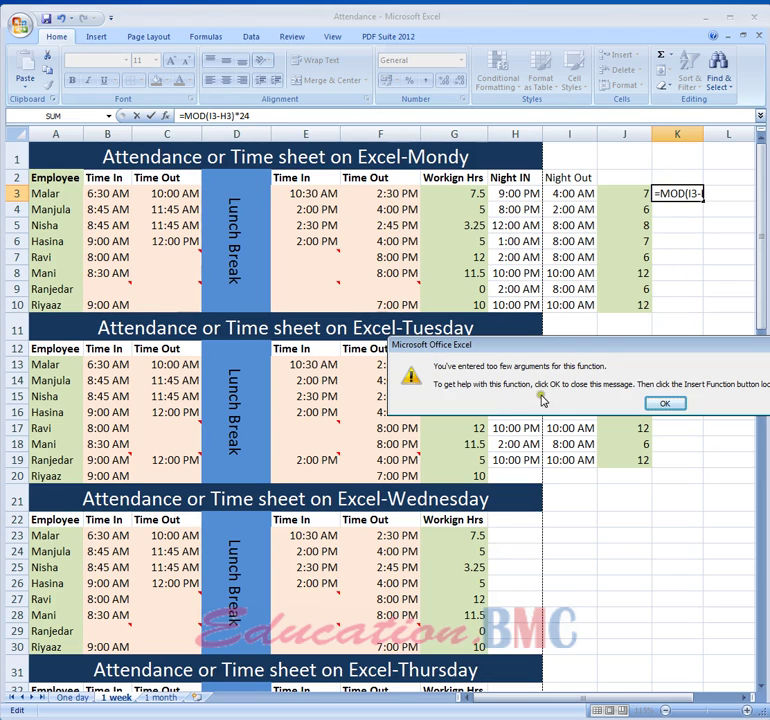
{"action": "left_click", "coordinate": [664, 406]}
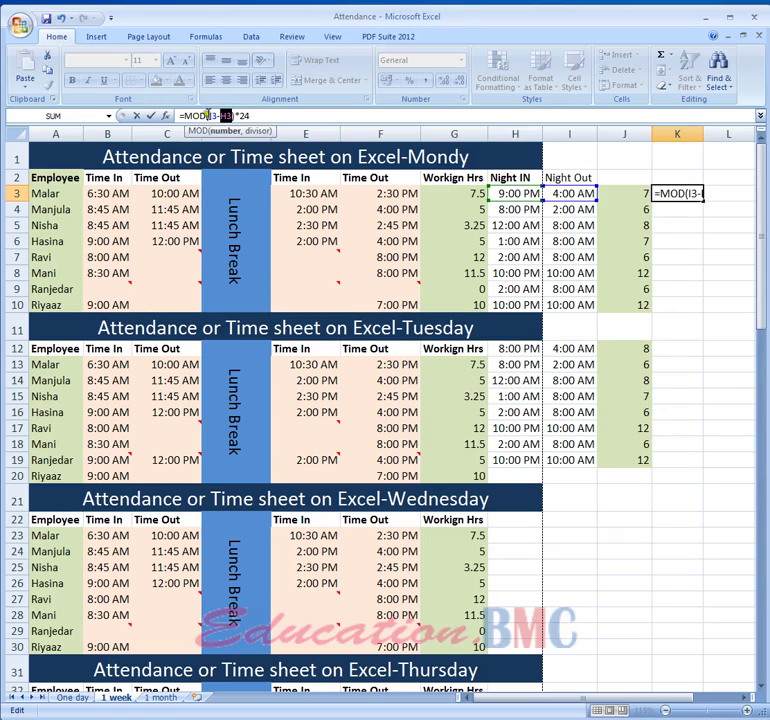
- Remove the parenthesized I3-H3 argument from the MOD formula in K3, try to commit it, and discard the entry
{"action": "left_click_drag", "start_coordinate": [232, 116], "coordinate": [206, 117]}
{"action": "key", "text": "BackSpace"}
{"action": "key", "text": "Return"}
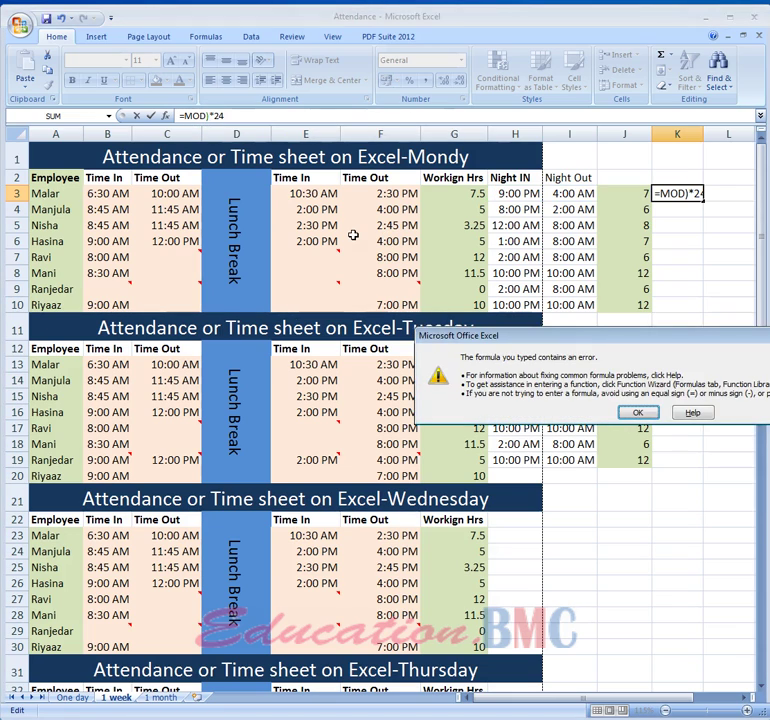
{"action": "left_click", "coordinate": [639, 412]}
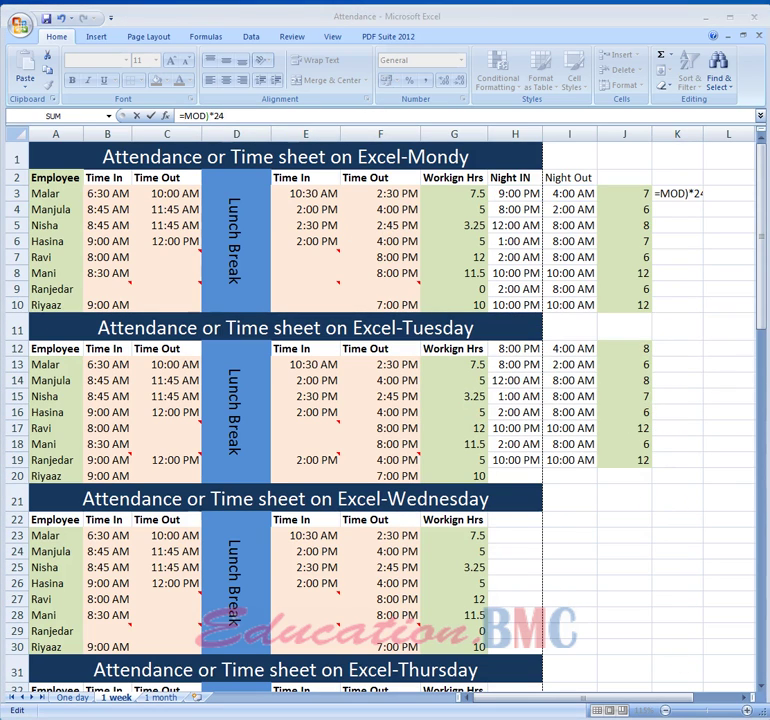
{"action": "key", "text": "Escape"}
- Enter the night-shift subtraction with a divisor of 1 in K3 as =(I3-H3,1)*24
{"action": "left_click", "coordinate": [673, 194]}
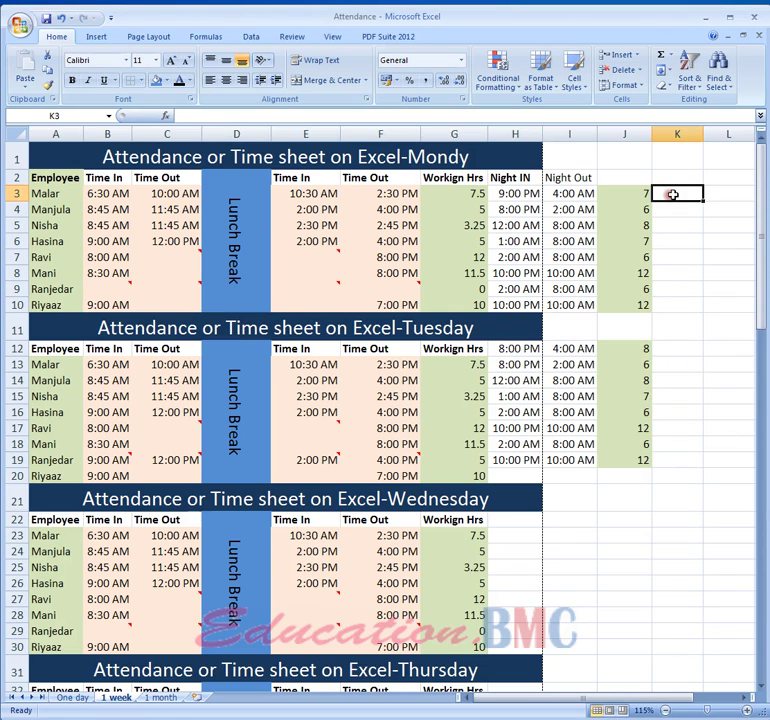
{"action": "type", "text": "="}
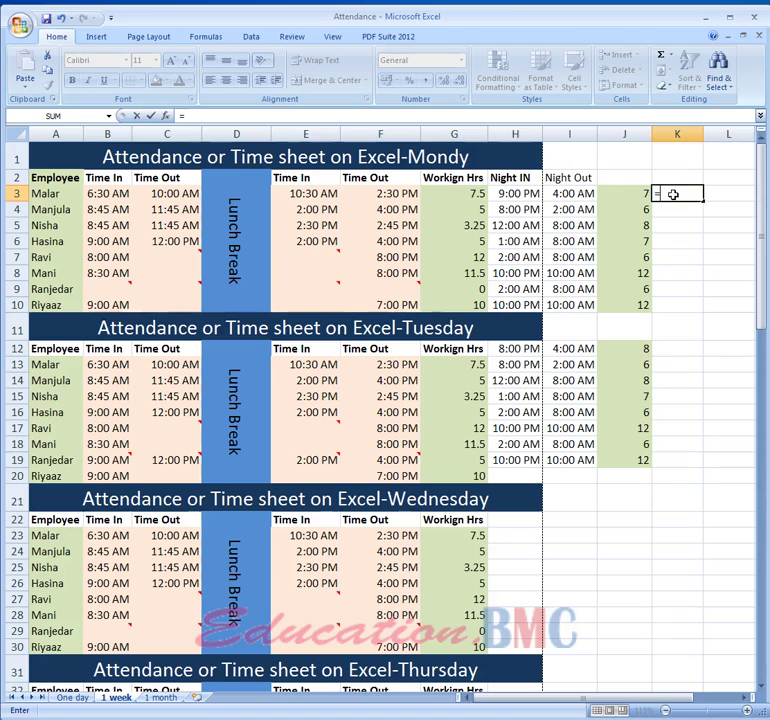
{"action": "left_click", "coordinate": [570, 196]}
{"action": "type", "text": "-"}
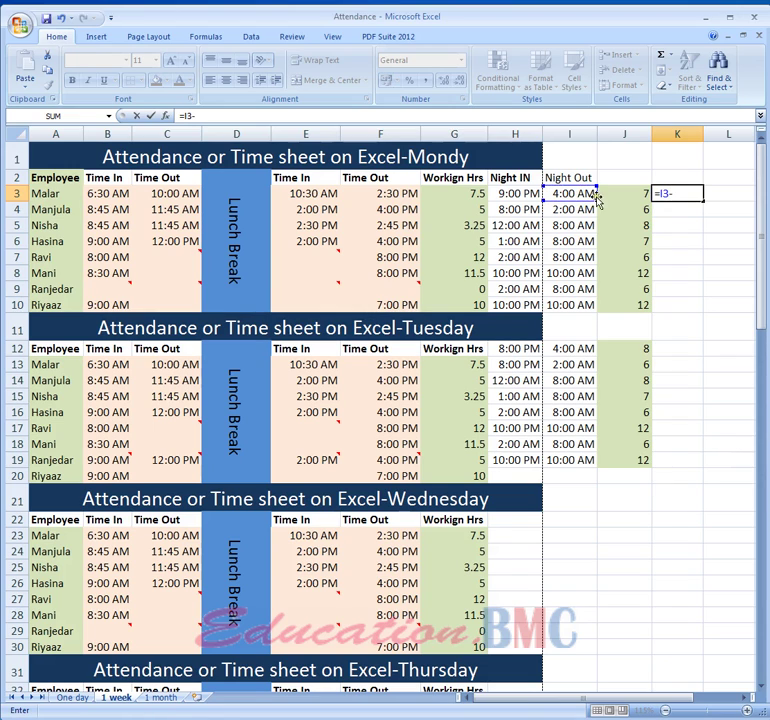
{"action": "left_click", "coordinate": [185, 114]}
{"action": "type", "text": "("}
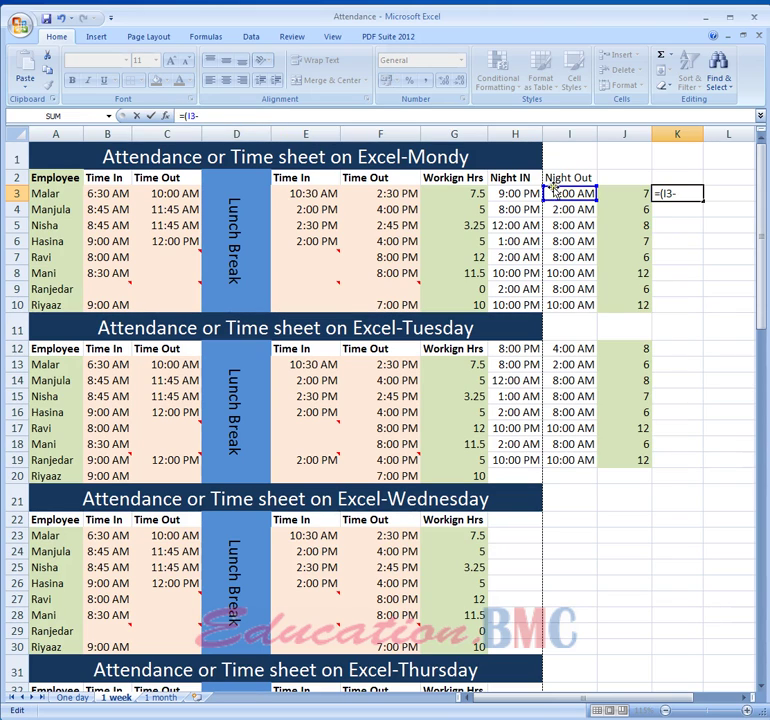
{"action": "left_click", "coordinate": [681, 194]}
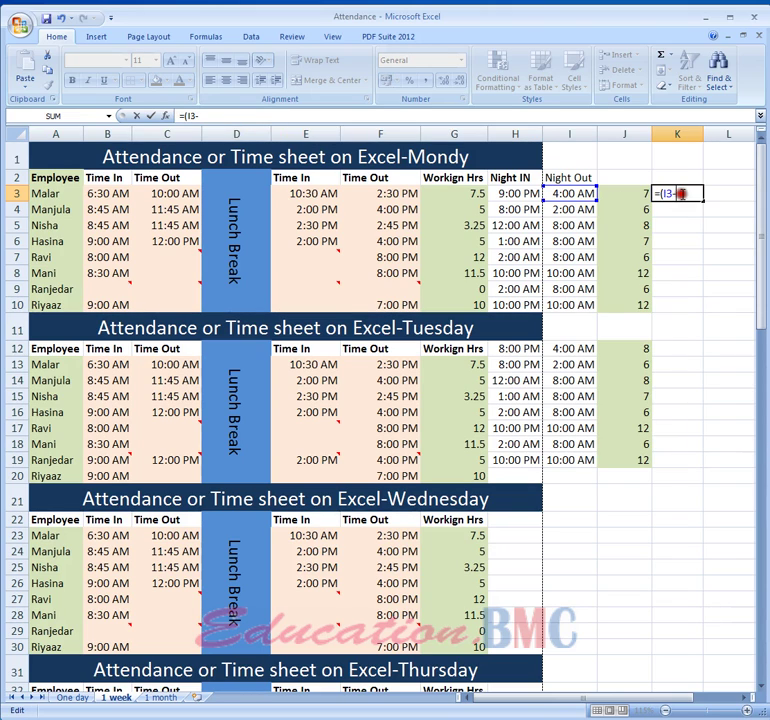
{"action": "left_click", "coordinate": [510, 193]}
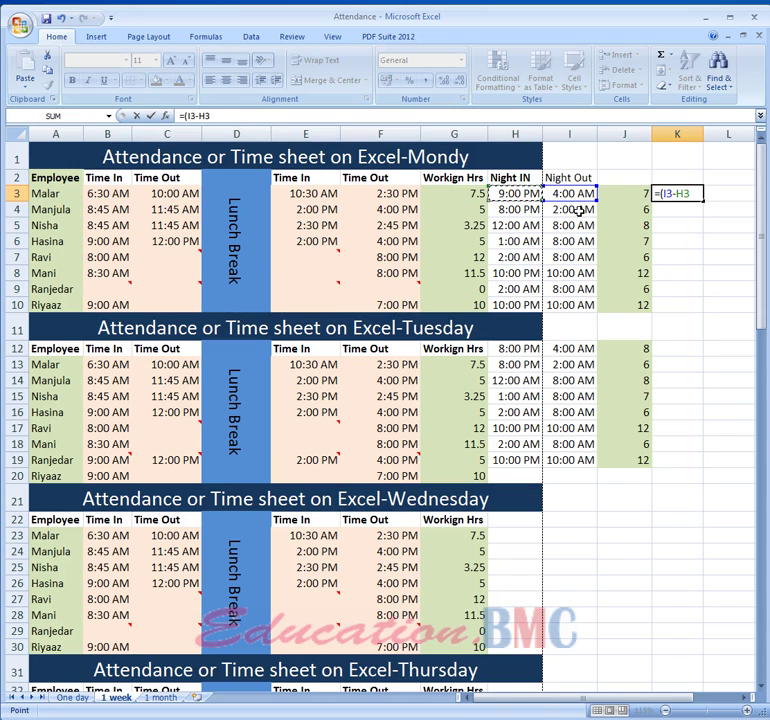
{"action": "type", "text": ",1"}
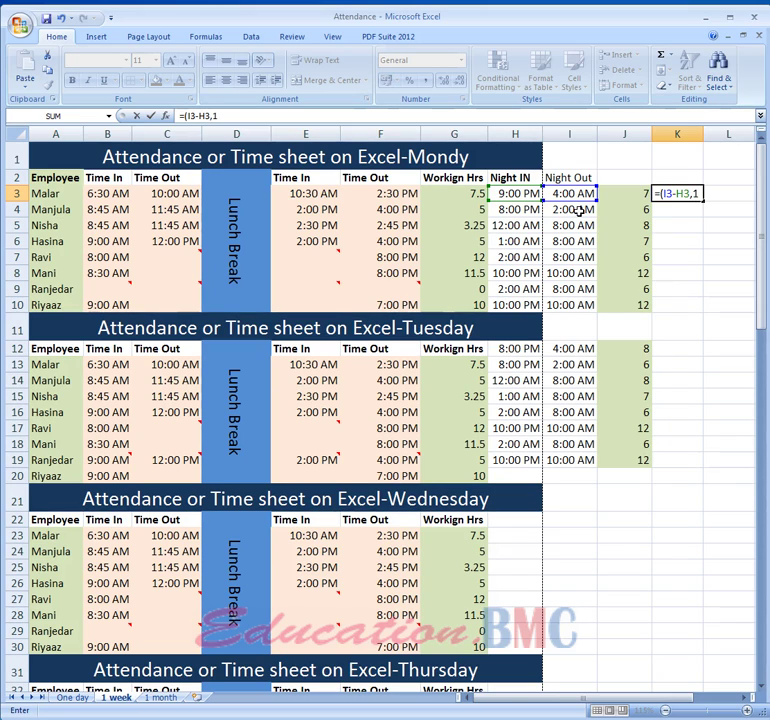
{"action": "type", "text": ")*24"}
{"action": "key", "text": "Return"}
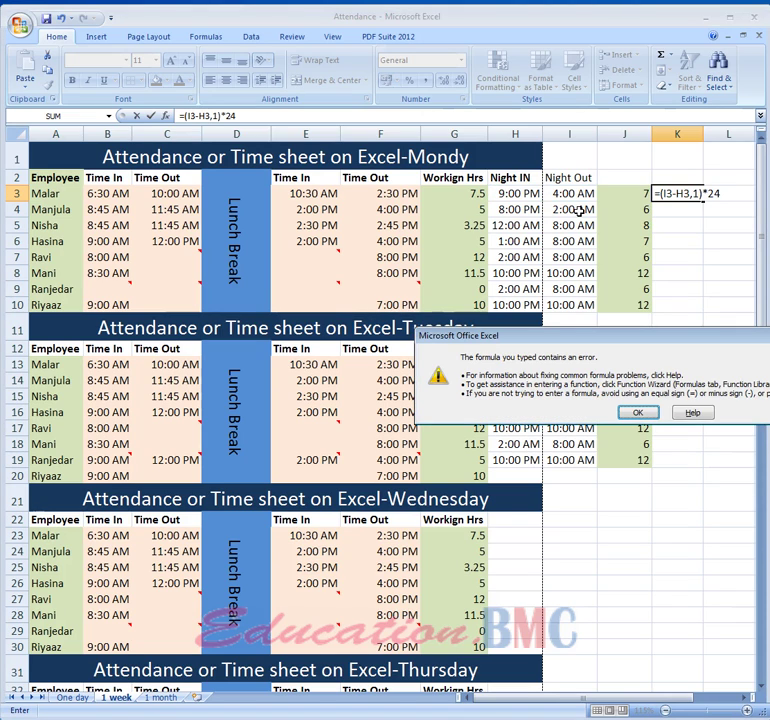
{"action": "left_click", "coordinate": [637, 412]}
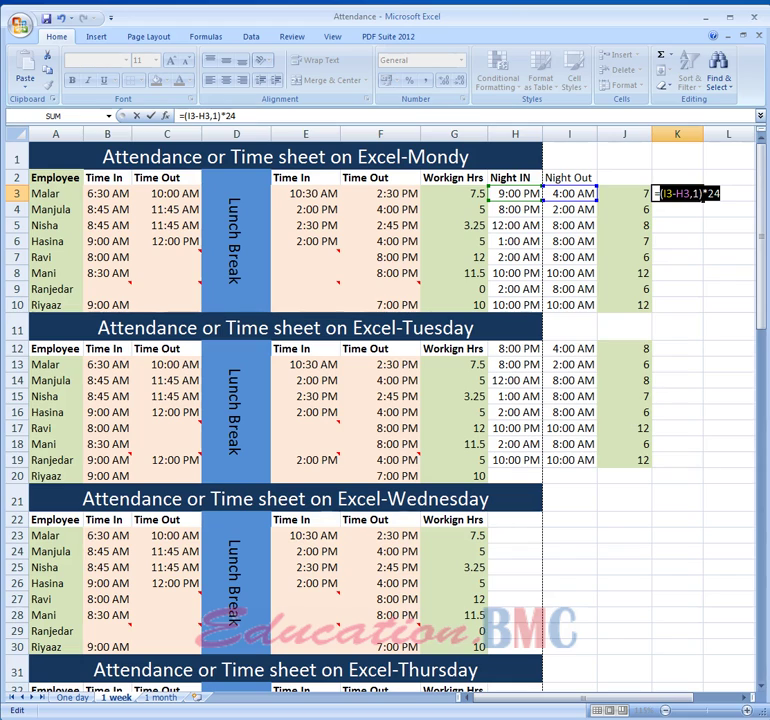
- Add the MOD function before the parenthesis in K3, completing the formula as =MOD(I3-H3,1)*24
{"action": "left_click", "coordinate": [661, 194]}
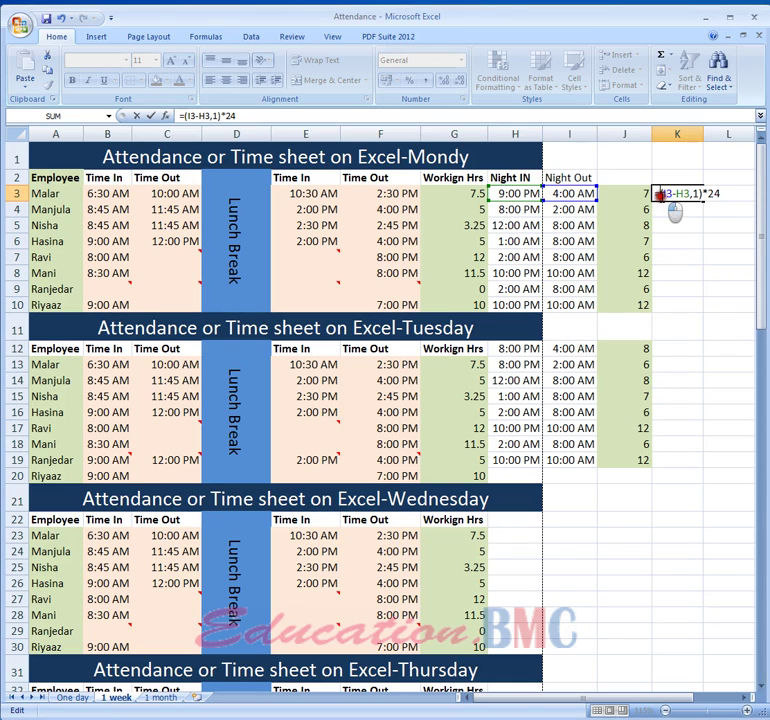
{"action": "type", "text": "MO"}
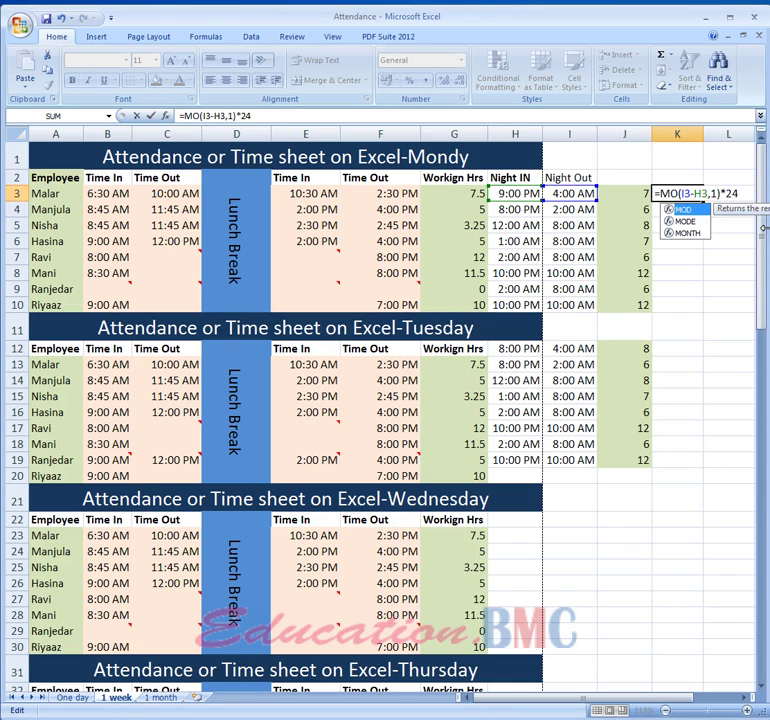
{"action": "type", "text": "D"}
{"action": "key", "text": "Return"}
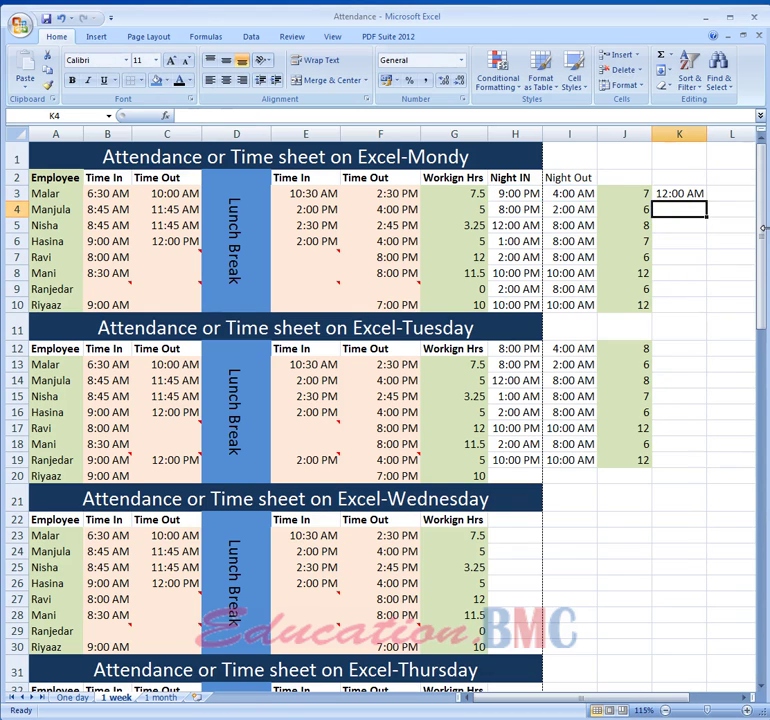
- Change the number format of K3 from Time to General
{"action": "left_click", "coordinate": [682, 194]}
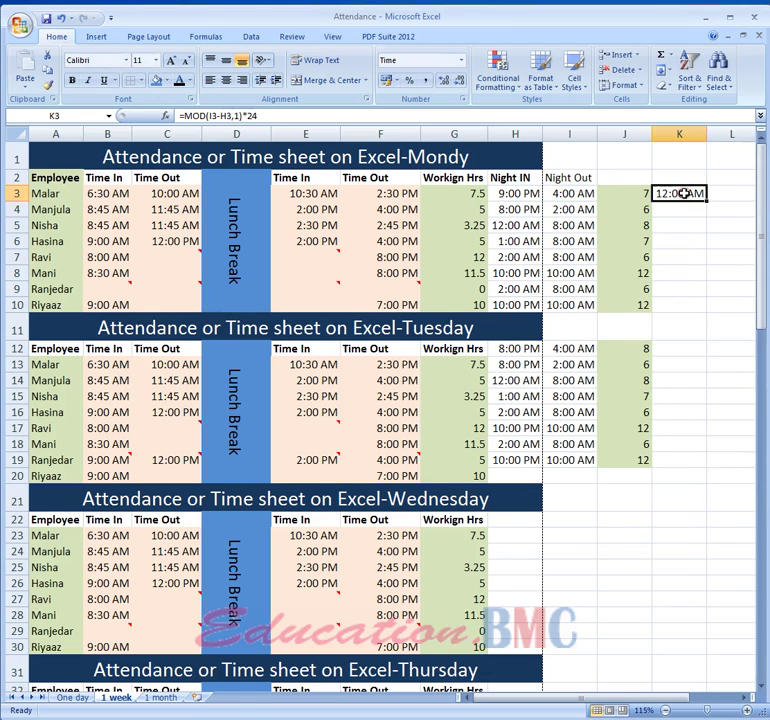
{"action": "left_click", "coordinate": [461, 60]}
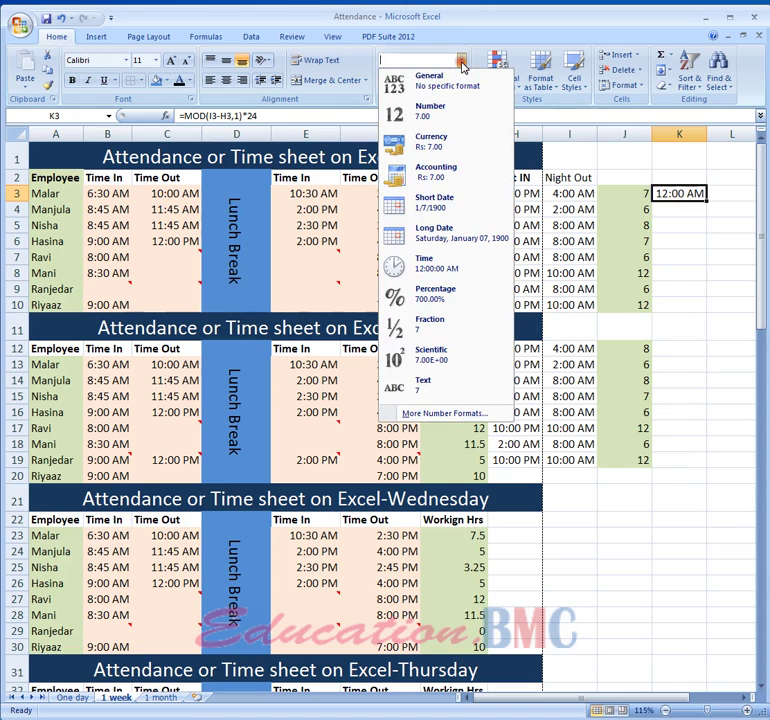
{"action": "left_click", "coordinate": [447, 83]}
{"action": "left_click", "coordinate": [714, 245]}
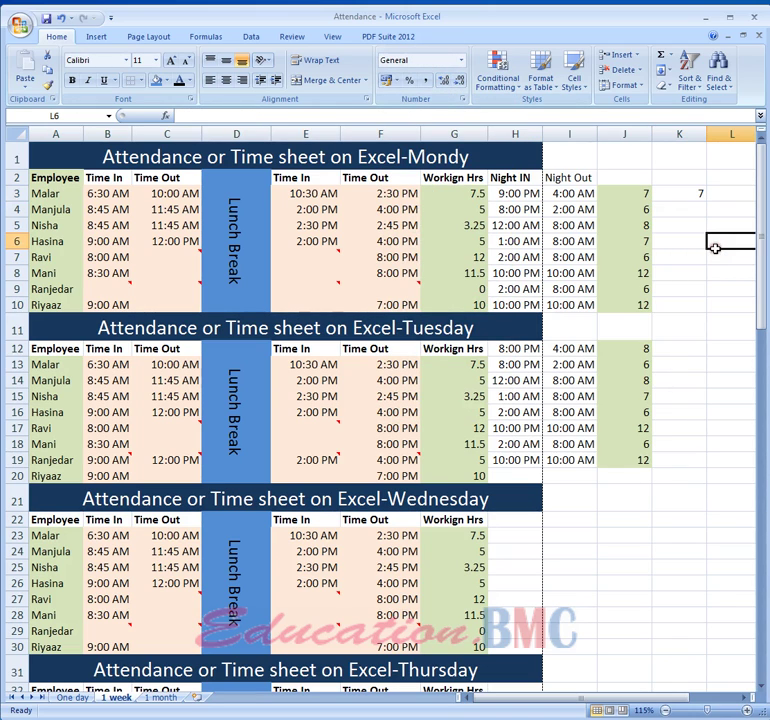
- Review the MOD formula in J3 and commit it again
{"action": "left_click", "coordinate": [636, 194]}
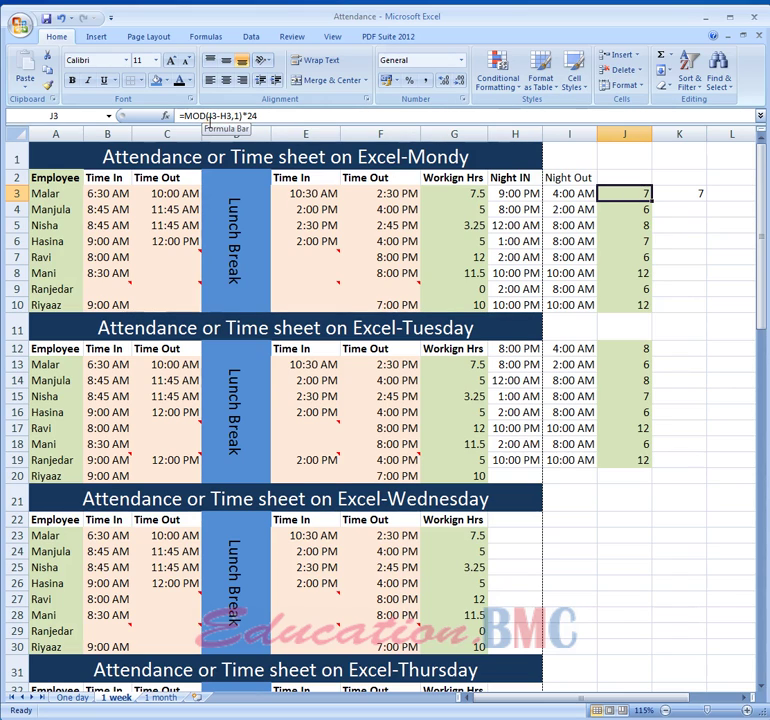
{"action": "left_click", "coordinate": [241, 115]}
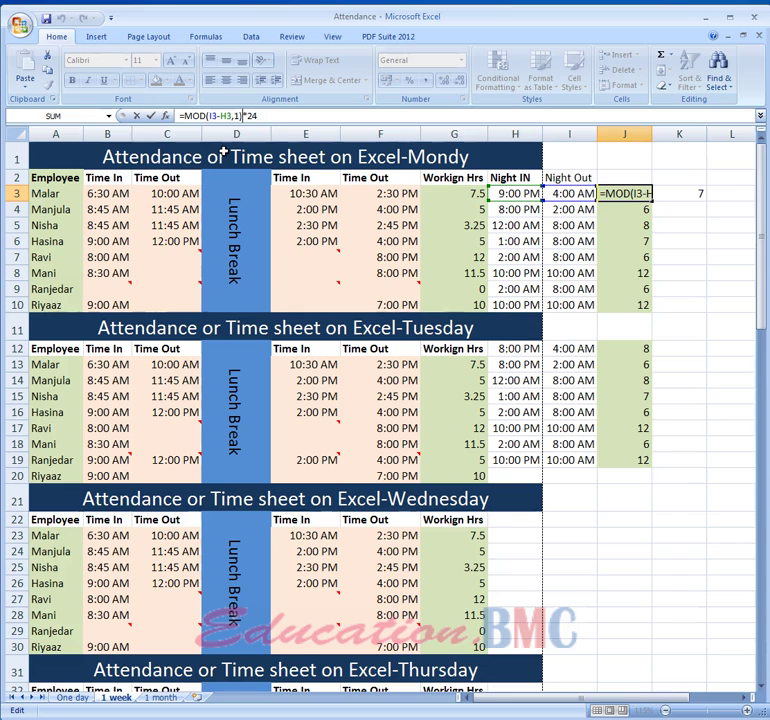
{"action": "key", "text": "Return"}
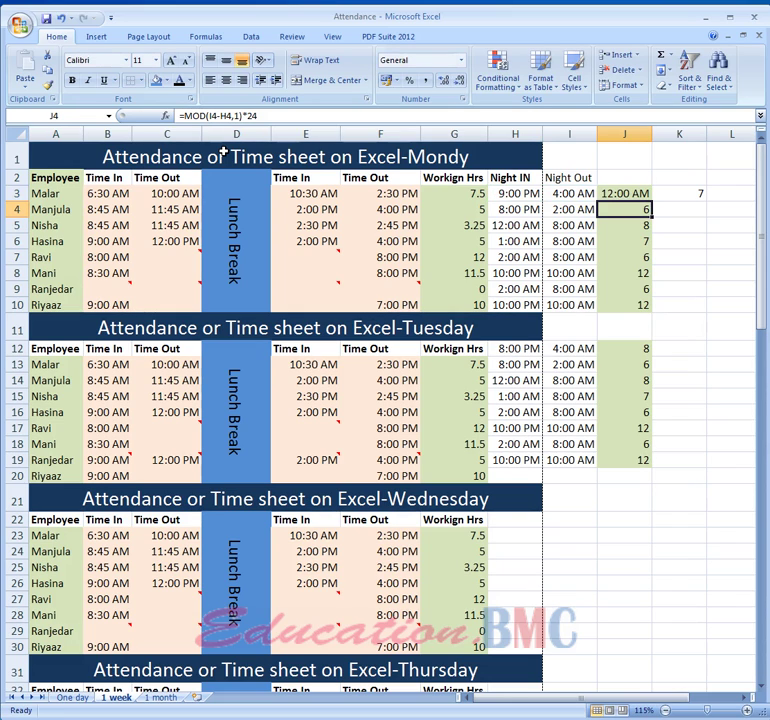
- Fill the MOD formula from K3 down through K10 for Monday's remaining employees
{"action": "left_click", "coordinate": [693, 196]}
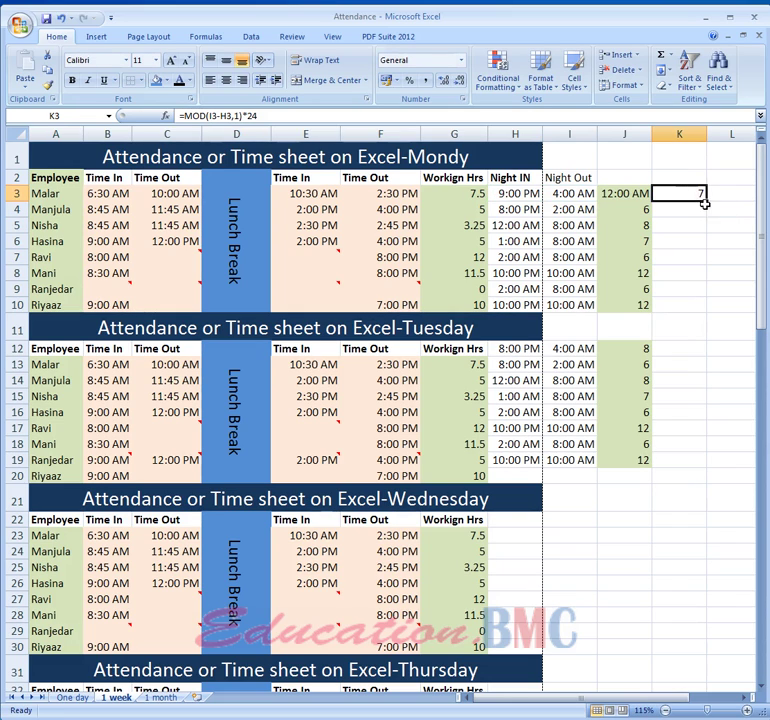
{"action": "left_click_drag", "start_coordinate": [705, 200], "coordinate": [706, 309]}
{"action": "left_click", "coordinate": [703, 410]}
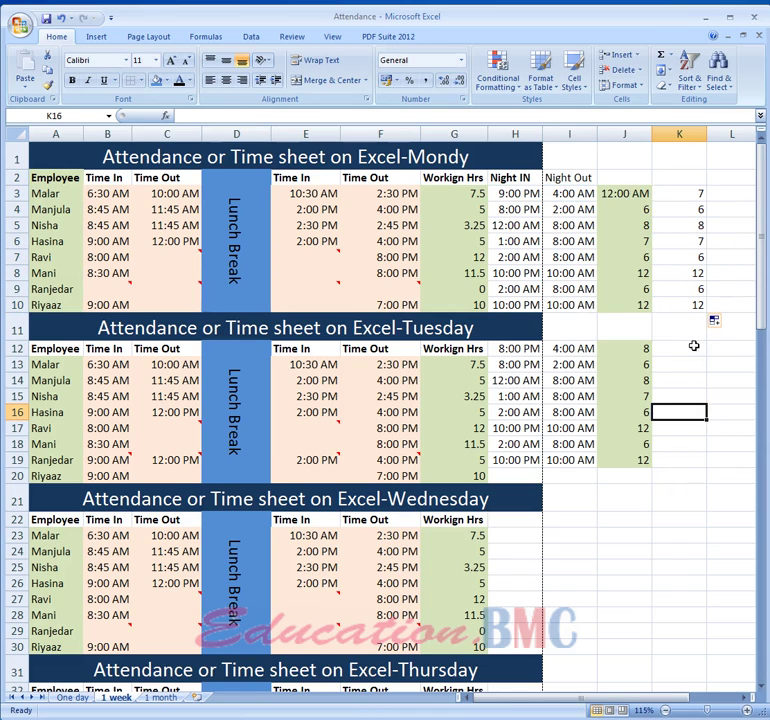
- Compare Monday's day-shift block B2:G10 with the night-shift times and hours in H8:J8
{"action": "scroll", "coordinate": [690, 354], "scroll_direction": "down", "scroll_amount": 3}
{"action": "scroll", "coordinate": [690, 354], "scroll_direction": "up", "scroll_amount": 3}
{"action": "left_click_drag", "start_coordinate": [100, 258], "coordinate": [438, 276]}
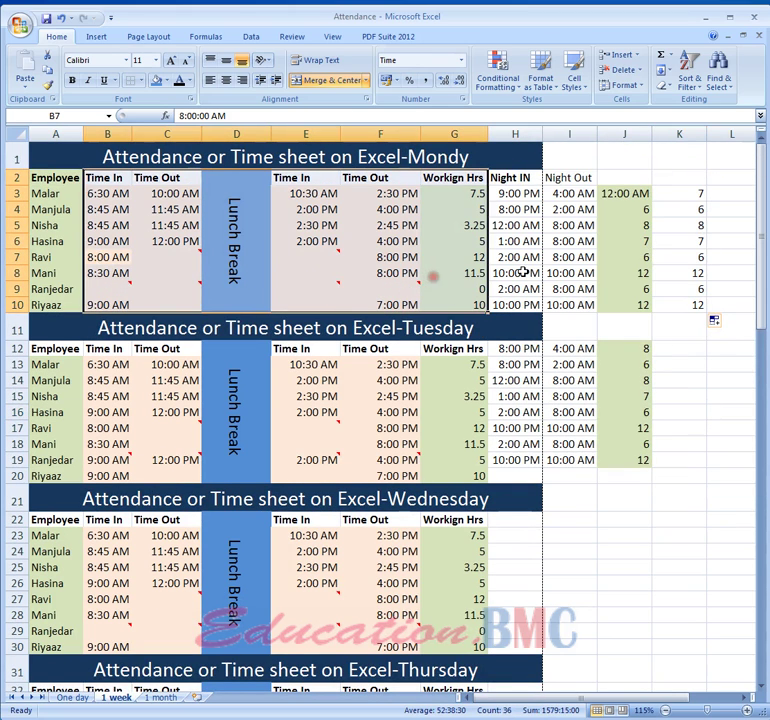
{"action": "left_click", "coordinate": [515, 273]}
{"action": "left_click_drag", "start_coordinate": [527, 272], "coordinate": [612, 297]}
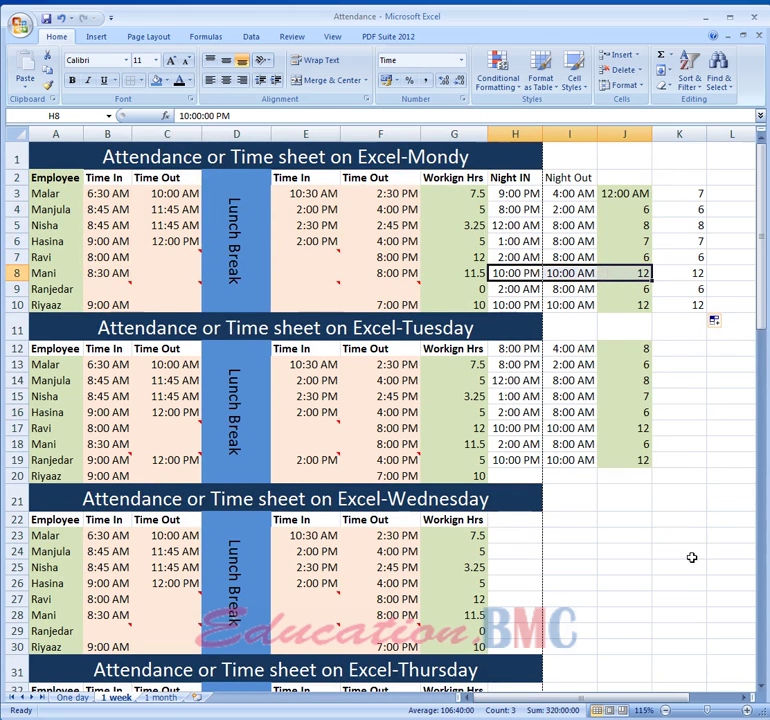
- Examine the Total time for week section with its wages, day and night hours, and salaries, starting at the first employee
{"action": "scroll", "coordinate": [691, 557], "scroll_direction": "down", "scroll_amount": 4}
{"action": "scroll", "coordinate": [691, 557], "scroll_direction": "down", "scroll_amount": 17}
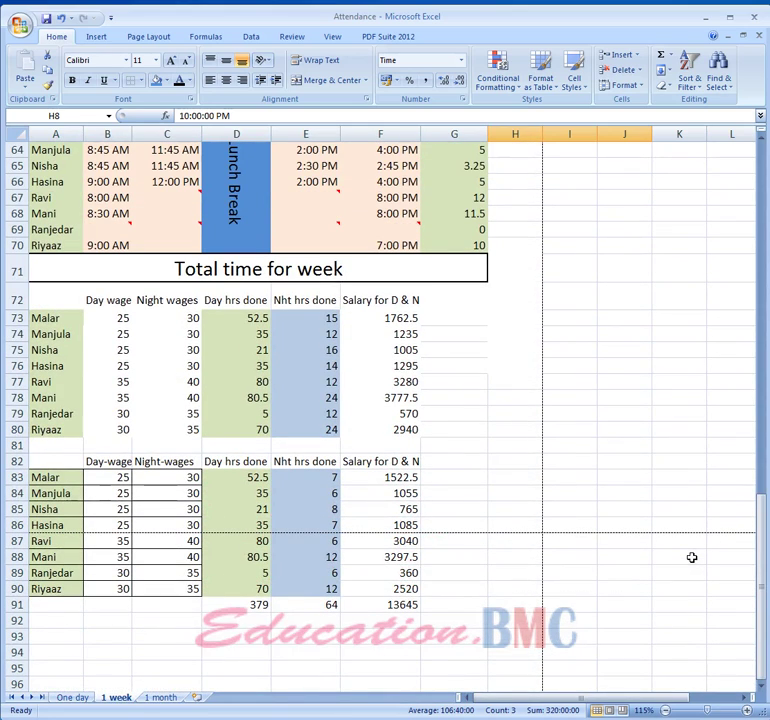
{"action": "left_click", "coordinate": [691, 557]}
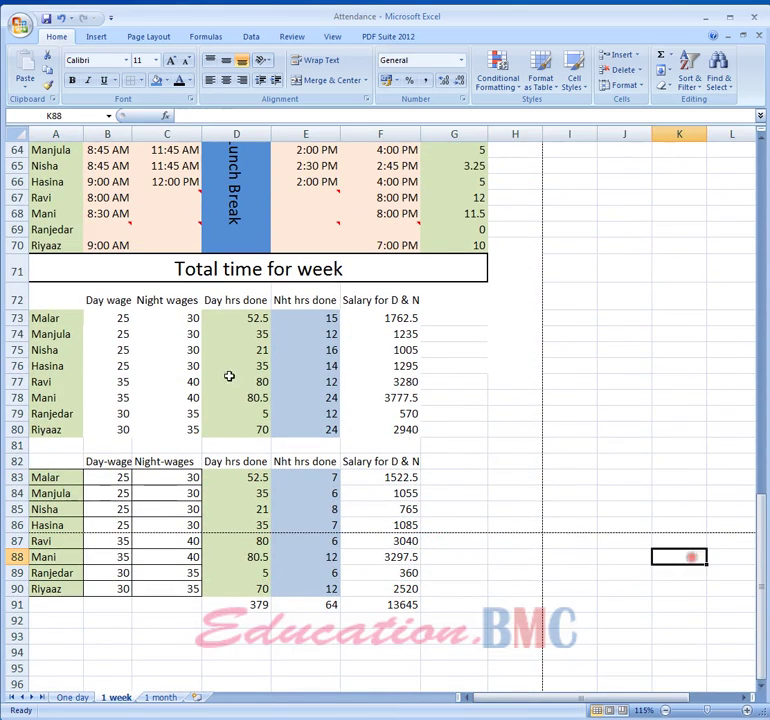
{"action": "left_click", "coordinate": [233, 271]}
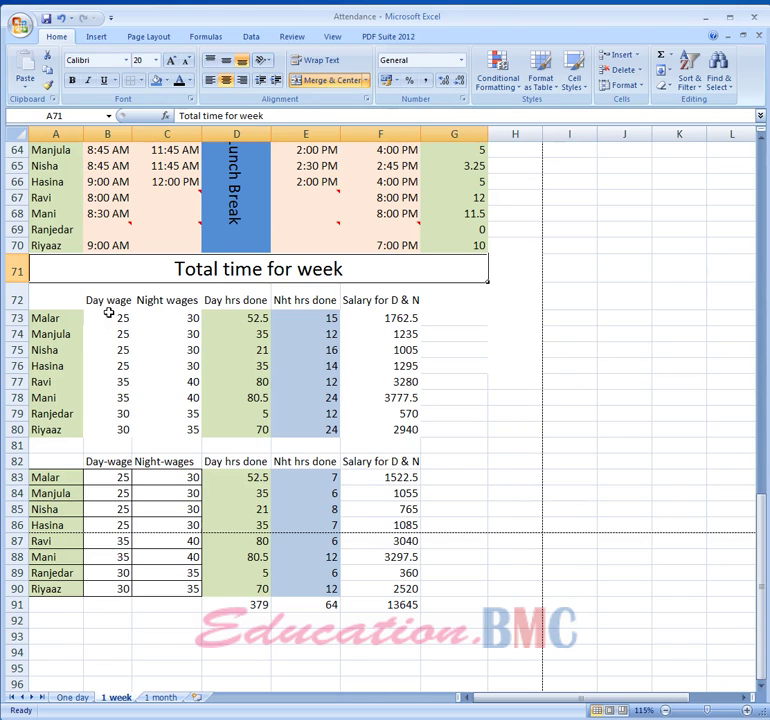
{"action": "left_click", "coordinate": [51, 320]}
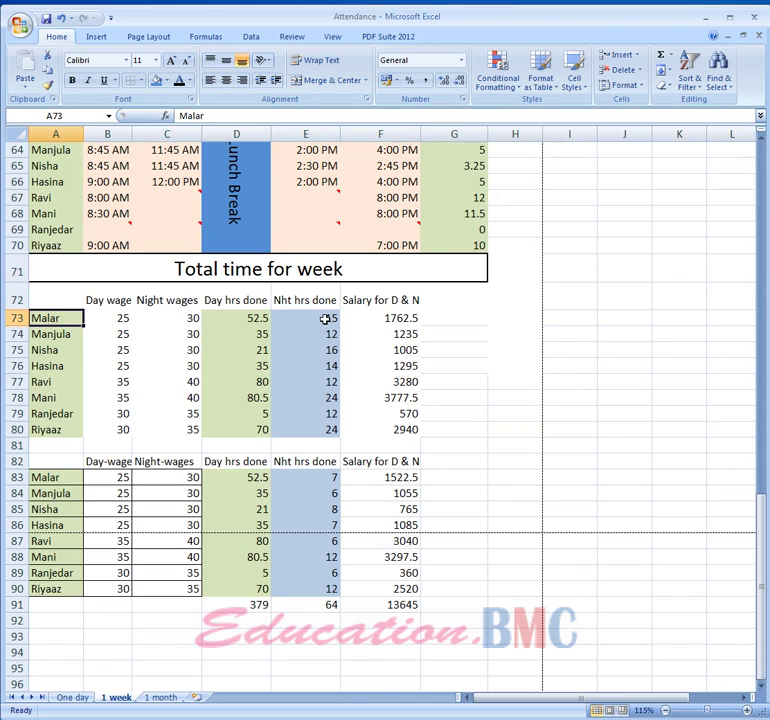
- Examine the first employee's wages and hours in row 73, including the formulas in D73 and F73
{"action": "key", "text": "Right"}
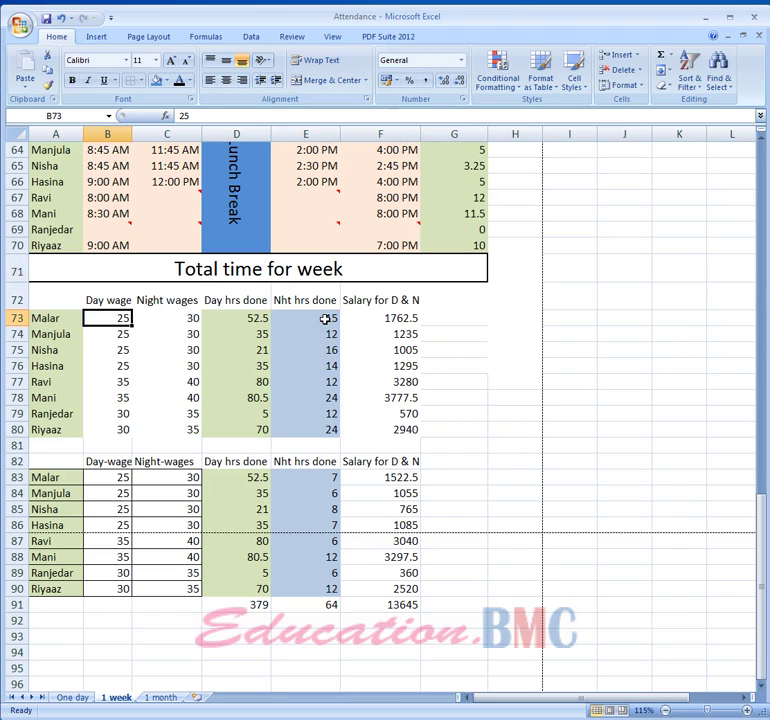
{"action": "key", "text": "Right"}
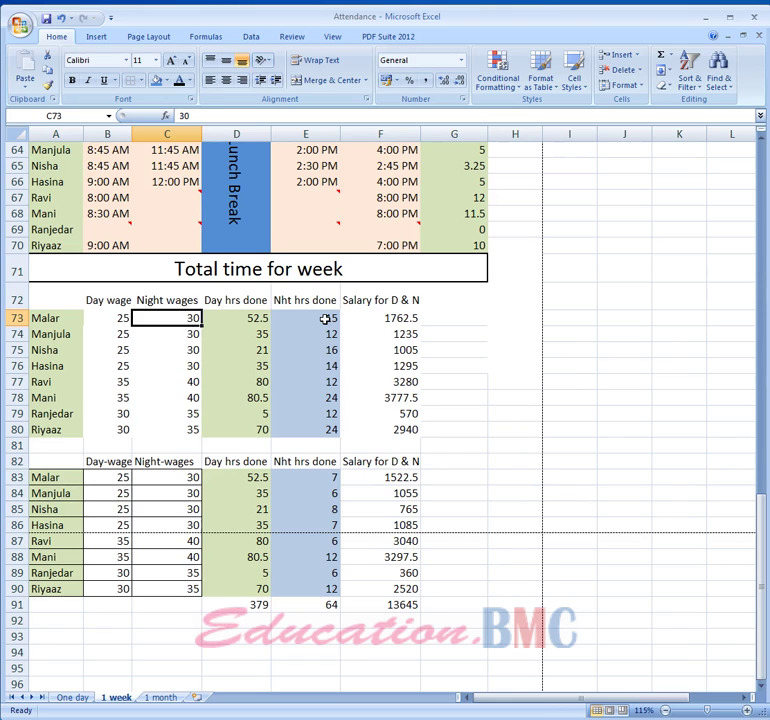
{"action": "key", "text": "Right"}
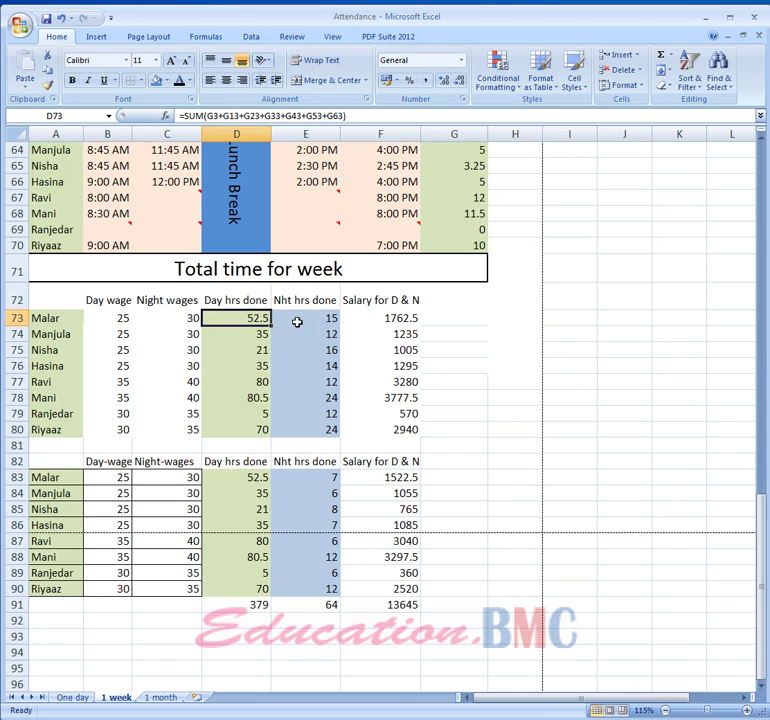
{"action": "left_click", "coordinate": [298, 321]}
{"action": "left_click", "coordinate": [390, 318]}
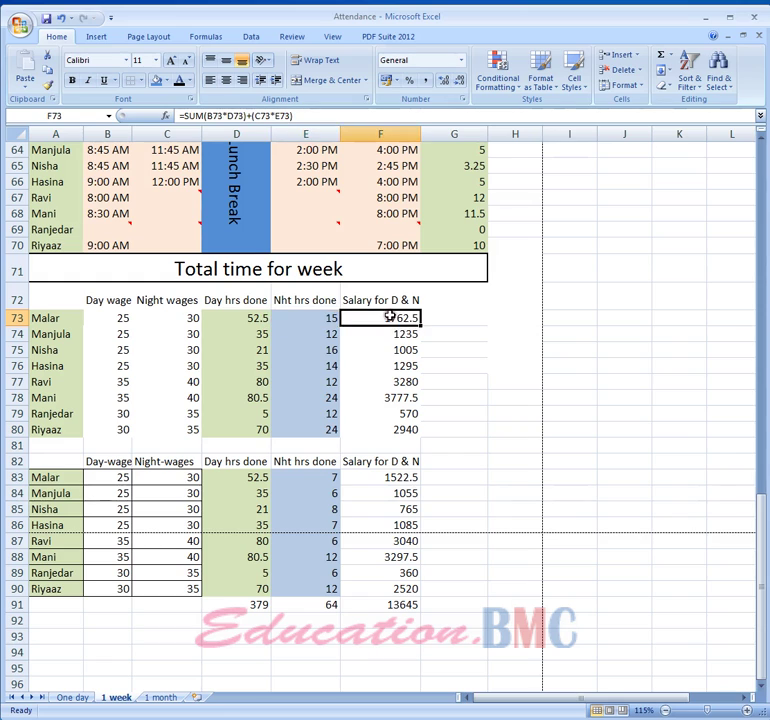
{"action": "left_click", "coordinate": [238, 321]}
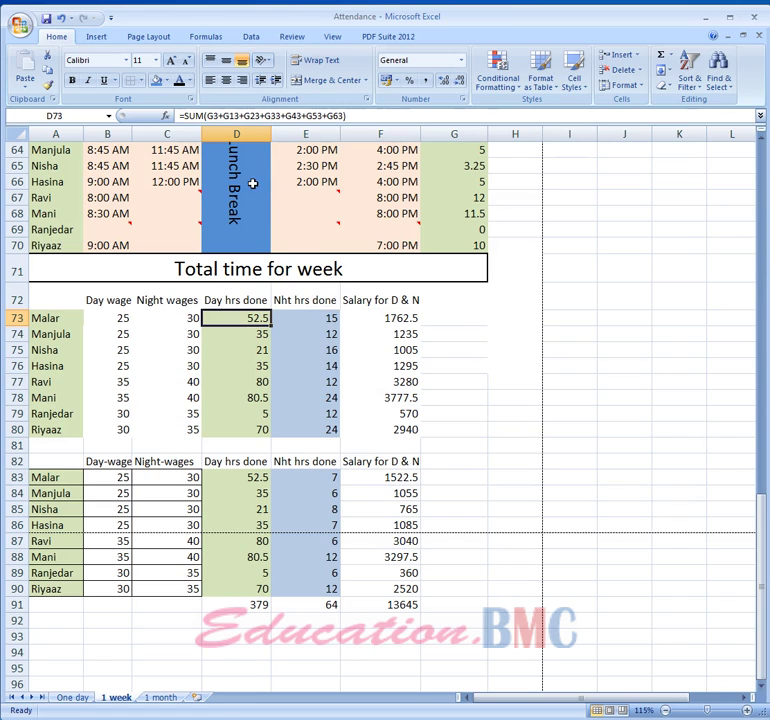
- Start a formula in G73 adding the first employee's Monday, Tuesday and Wednesday working hours from G3, G13 and G23
{"action": "left_click", "coordinate": [456, 314]}
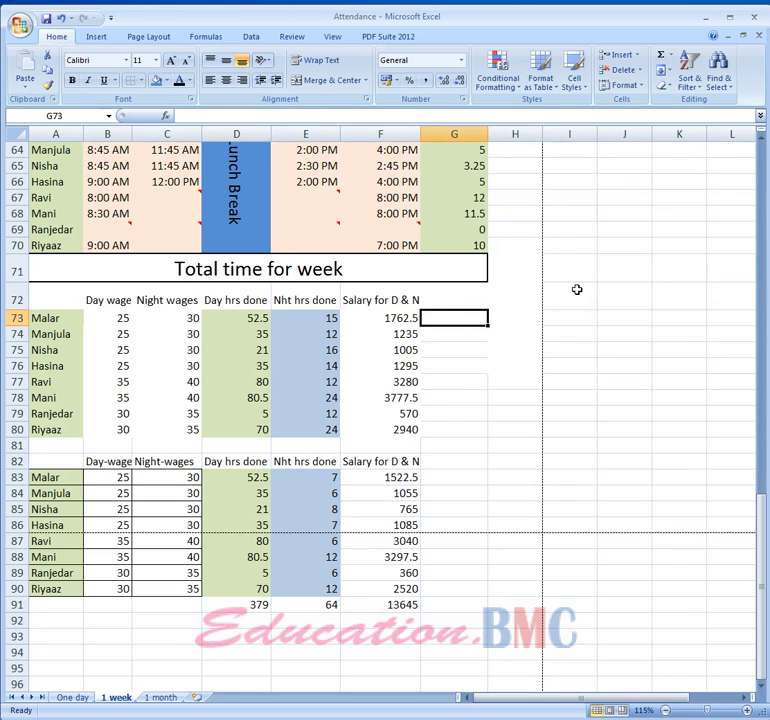
{"action": "type", "text": "="}
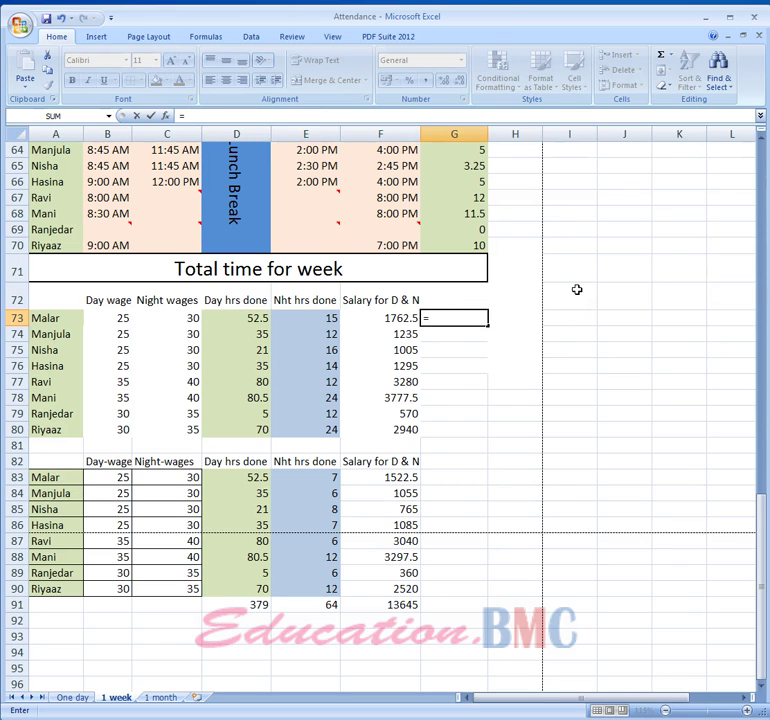
{"action": "scroll", "coordinate": [577, 289], "scroll_direction": "up", "scroll_amount": 20}
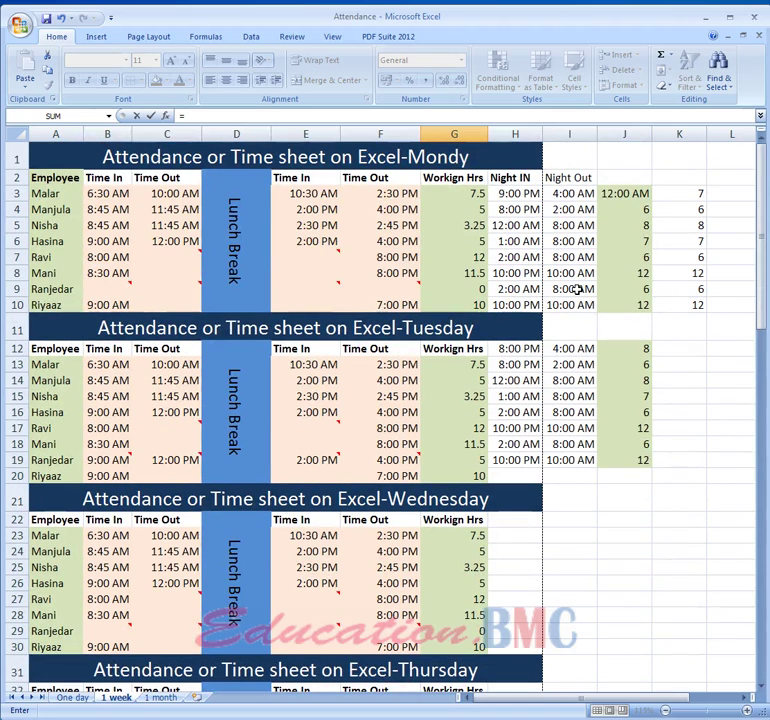
{"action": "left_click", "coordinate": [466, 194]}
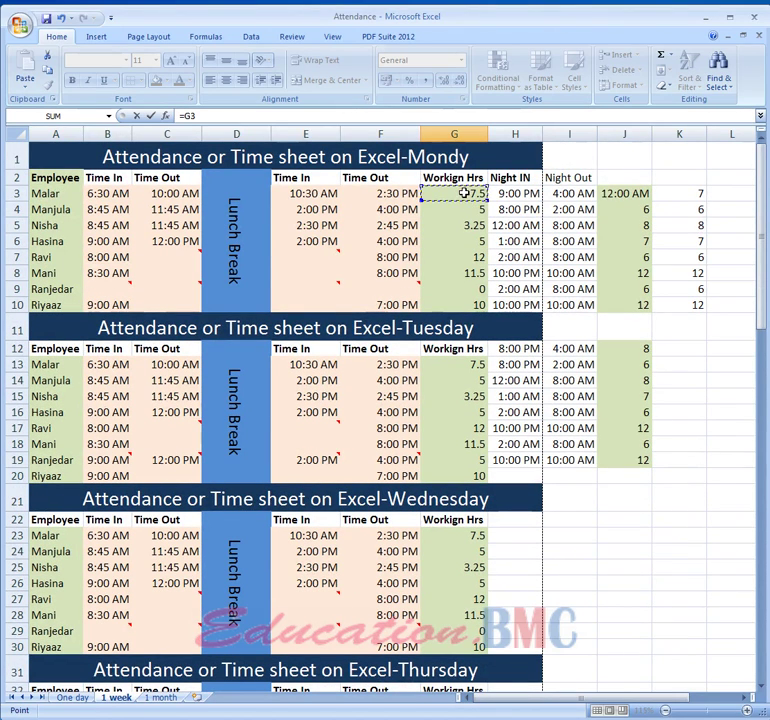
{"action": "type", "text": "+"}
{"action": "left_click", "coordinate": [468, 365]}
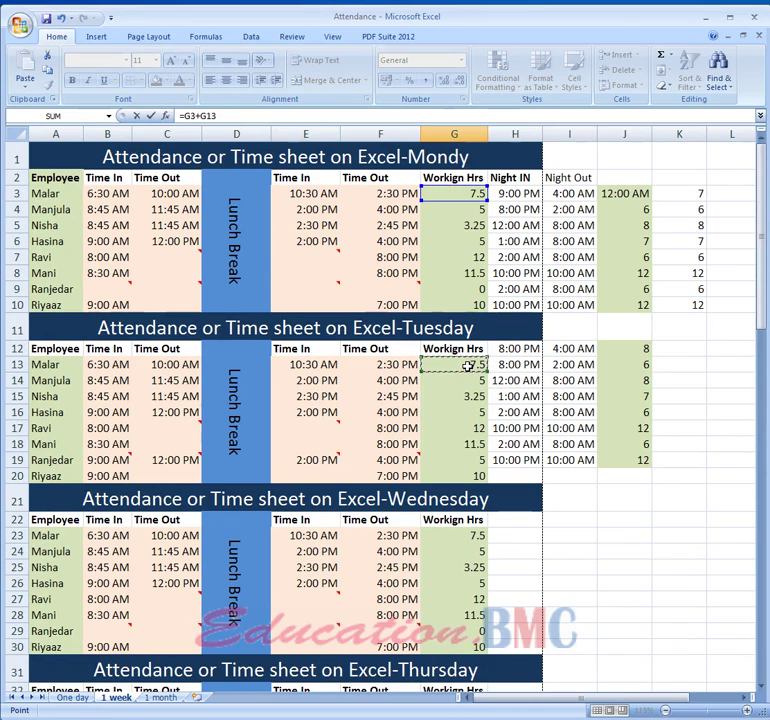
{"action": "type", "text": "+"}
{"action": "left_click", "coordinate": [452, 539]}
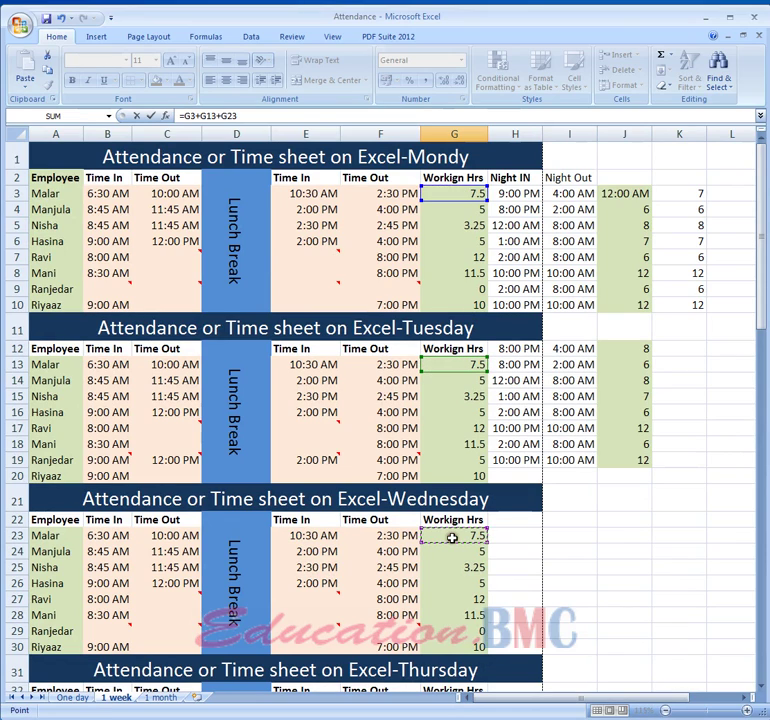
- Extend the G73 formula with the Thursday to Sunday hours from G33, G43, G53 and G63, and commit it
{"action": "type", "text": "+"}
{"action": "scroll", "coordinate": [435, 508], "scroll_direction": "down", "scroll_amount": 5}
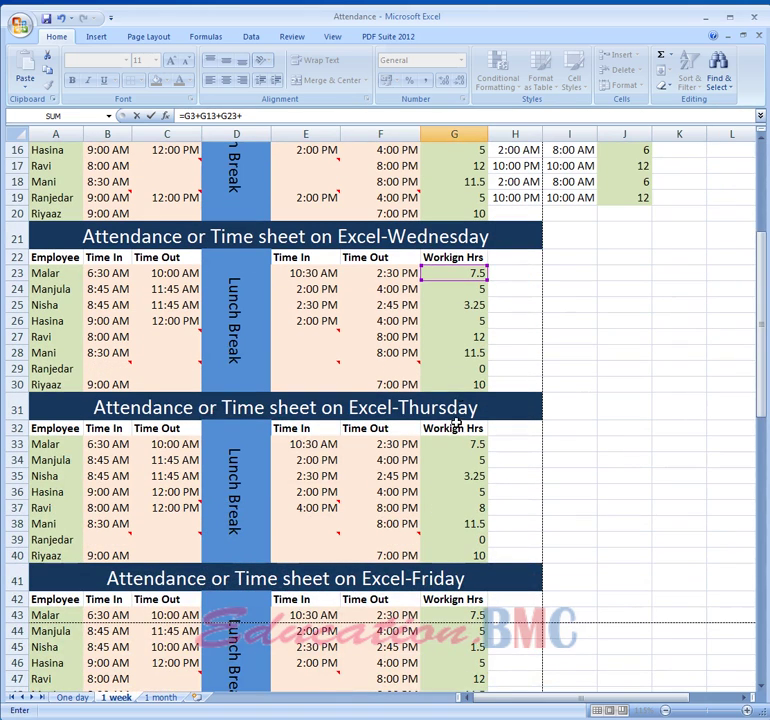
{"action": "left_click", "coordinate": [463, 448]}
{"action": "type", "text": "+"}
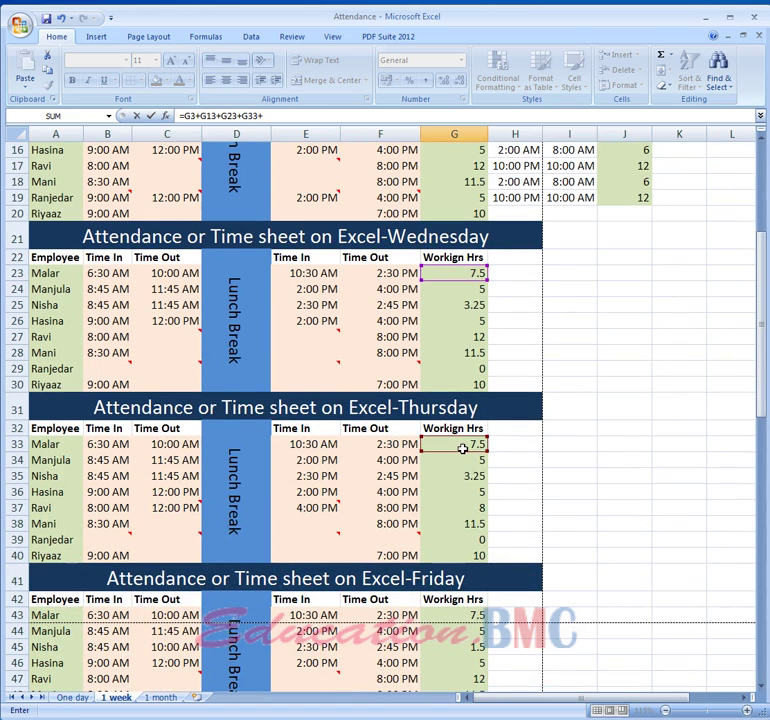
{"action": "scroll", "coordinate": [463, 448], "scroll_direction": "down", "scroll_amount": 3}
{"action": "left_click", "coordinate": [461, 460]}
{"action": "type", "text": "+"}
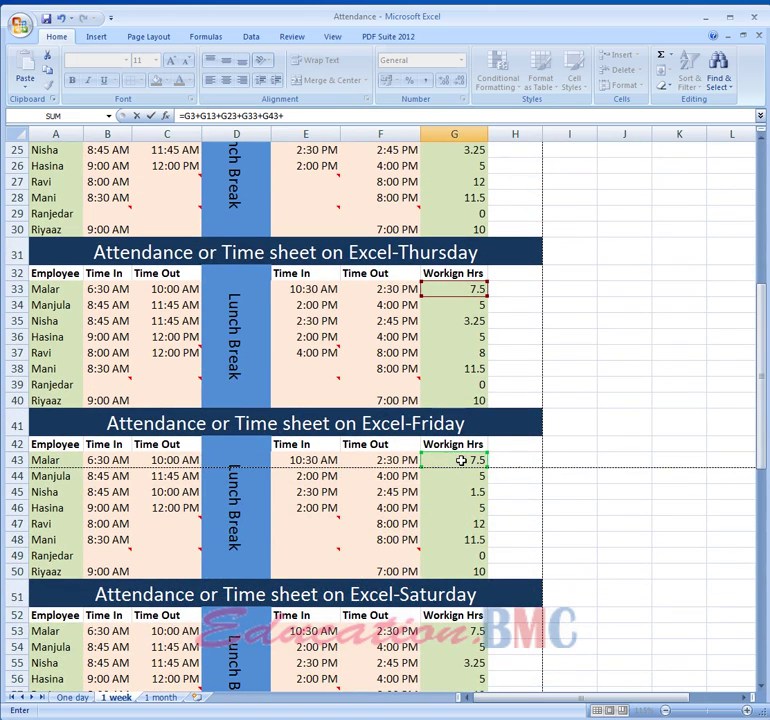
{"action": "scroll", "coordinate": [461, 460], "scroll_direction": "down", "scroll_amount": 4}
{"action": "left_click", "coordinate": [465, 429]}
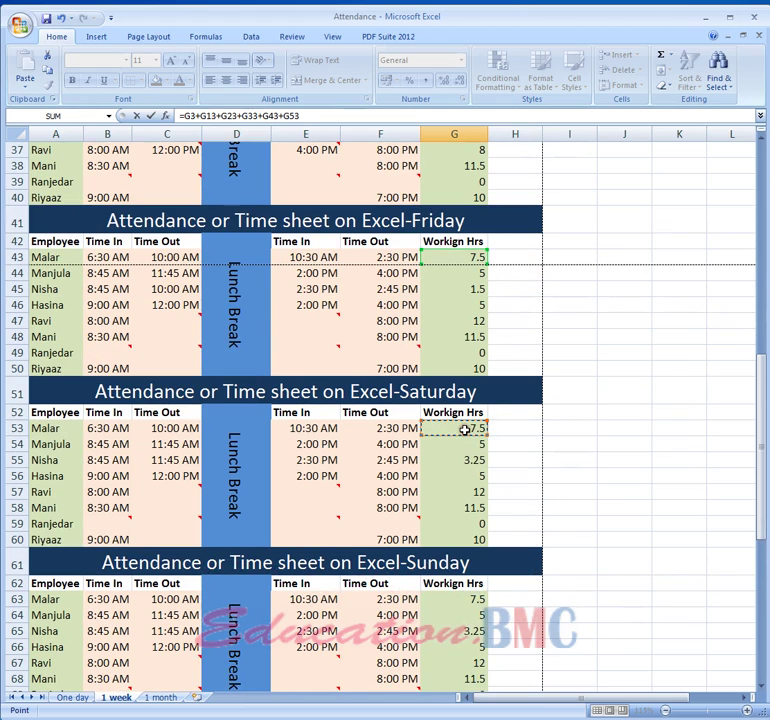
{"action": "type", "text": "+"}
{"action": "scroll", "coordinate": [465, 429], "scroll_direction": "down", "scroll_amount": 3}
{"action": "left_click", "coordinate": [474, 444]}
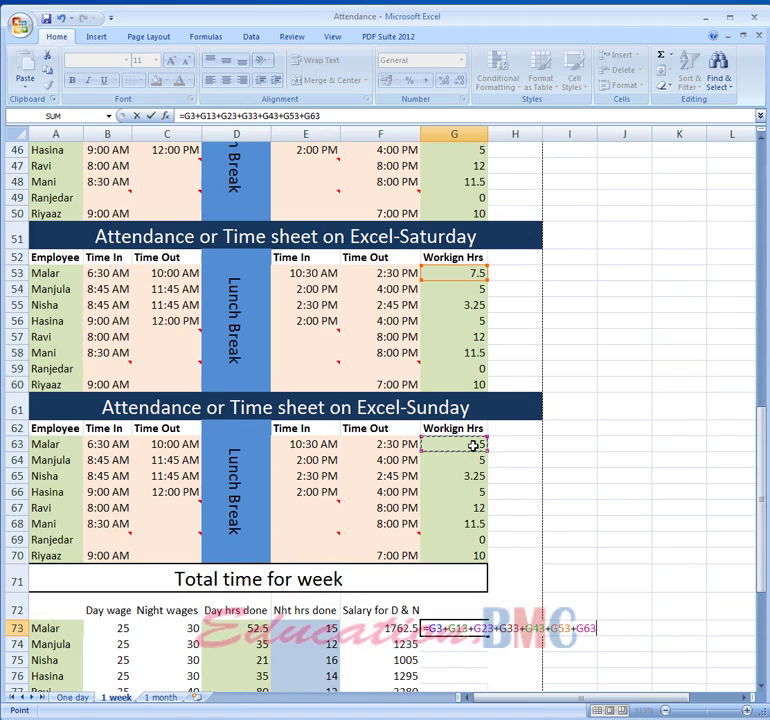
{"action": "type", "text": ")"}
{"action": "key", "text": "Return"}
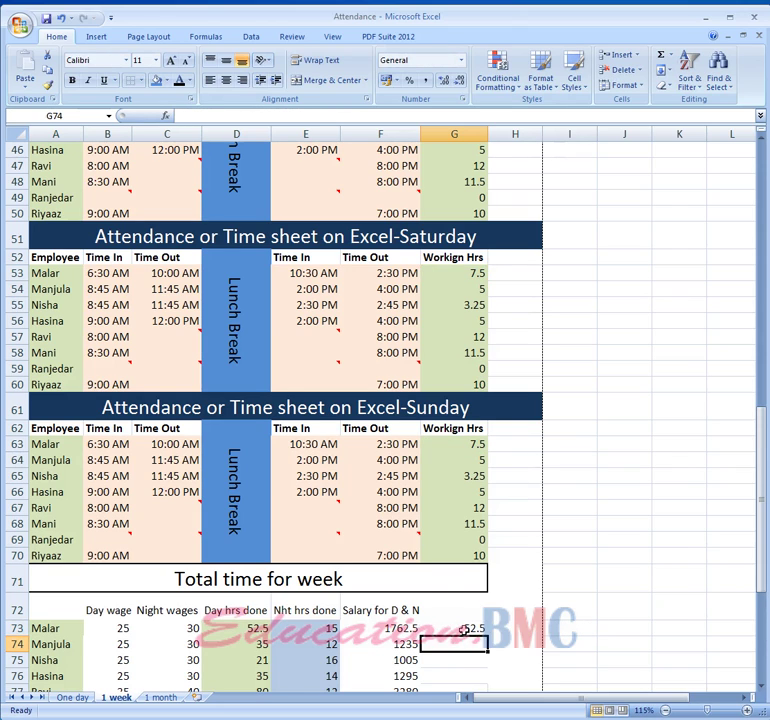
- Enclose the sum in G73 in parentheses so the formula reads =(G3+G13+G23+G33+G43+G53+G63)
{"action": "left_click", "coordinate": [462, 628]}
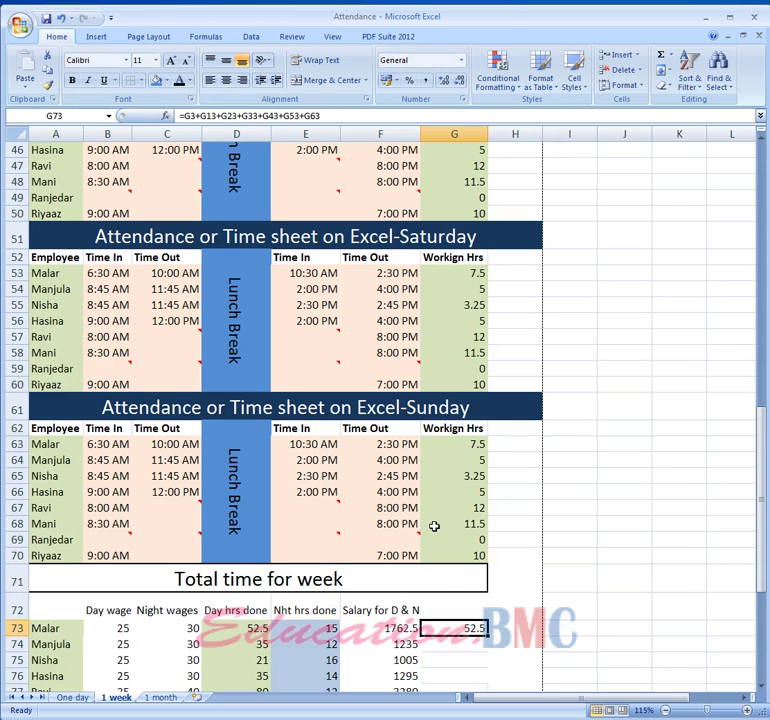
{"action": "left_click", "coordinate": [320, 116]}
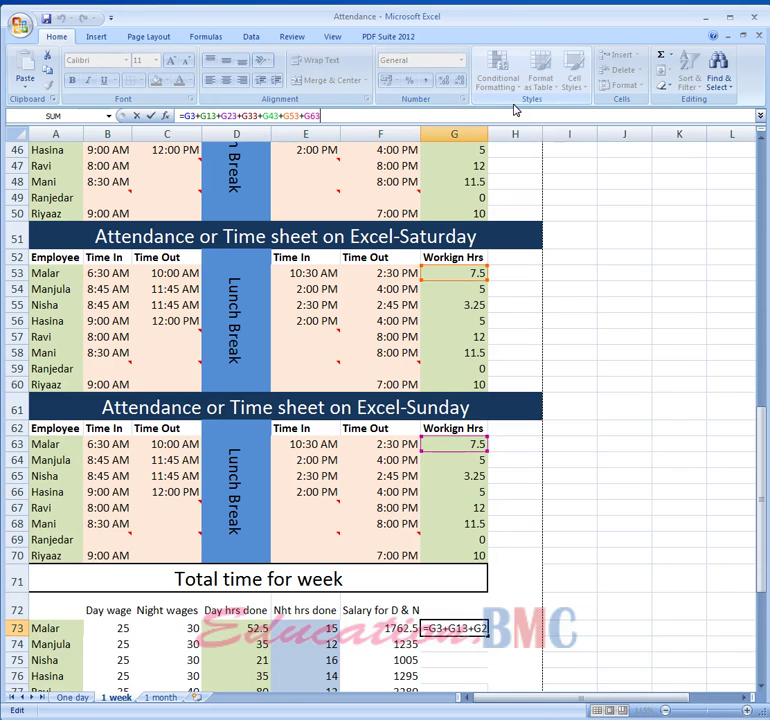
{"action": "key", "text": "Left"}
{"action": "key", "text": "Left"}
{"action": "key", "text": "Left"}
{"action": "key", "text": "Left"}
{"action": "key", "text": "Left"}
{"action": "key", "text": "Left"}
{"action": "key", "text": "Left"}
{"action": "key", "text": "Left"}
{"action": "key", "text": "Left"}
{"action": "key", "text": "Left"}
{"action": "key", "text": "Left"}
{"action": "key", "text": "Left"}
{"action": "key", "text": "Left"}
{"action": "key", "text": "Left"}
{"action": "key", "text": "Left"}
{"action": "key", "text": "Left"}
{"action": "key", "text": "Left"}
{"action": "key", "text": "Left"}
{"action": "key", "text": "Left"}
{"action": "key", "text": "Left"}
{"action": "key", "text": "Left"}
{"action": "type", "text": "("}
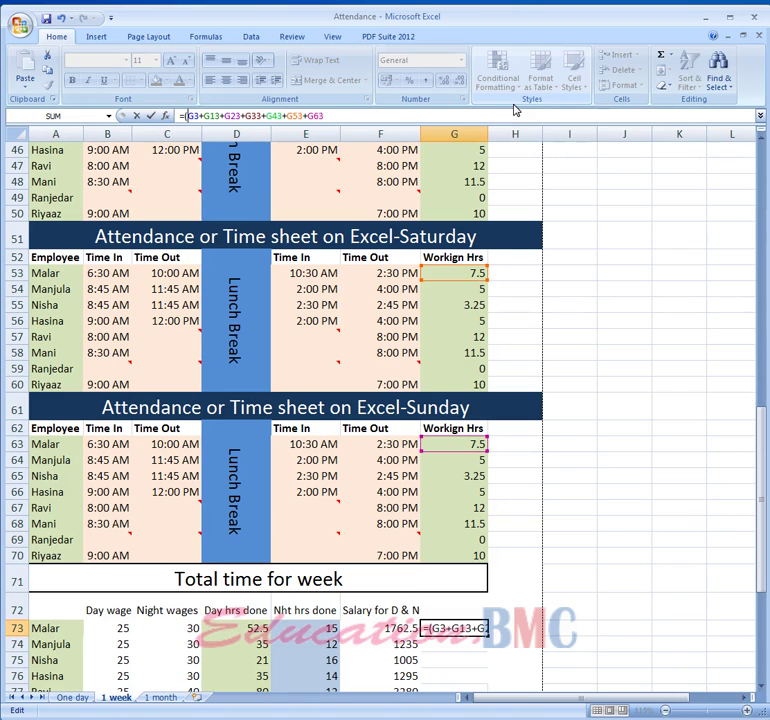
{"action": "key", "text": "Right"}
{"action": "key", "text": "Right"}
{"action": "key", "text": "Right"}
{"action": "key", "text": "Right"}
{"action": "key", "text": "Right"}
{"action": "key", "text": "Right"}
{"action": "key", "text": "Right"}
{"action": "key", "text": "Right"}
{"action": "key", "text": "Right"}
{"action": "key", "text": "Right"}
{"action": "key", "text": "Right"}
{"action": "key", "text": "Right"}
{"action": "key", "text": "Right"}
{"action": "key", "text": "Right"}
{"action": "key", "text": "Right"}
{"action": "key", "text": "Right"}
{"action": "key", "text": "Right"}
{"action": "key", "text": "Right"}
{"action": "key", "text": "Right"}
{"action": "key", "text": "Right"}
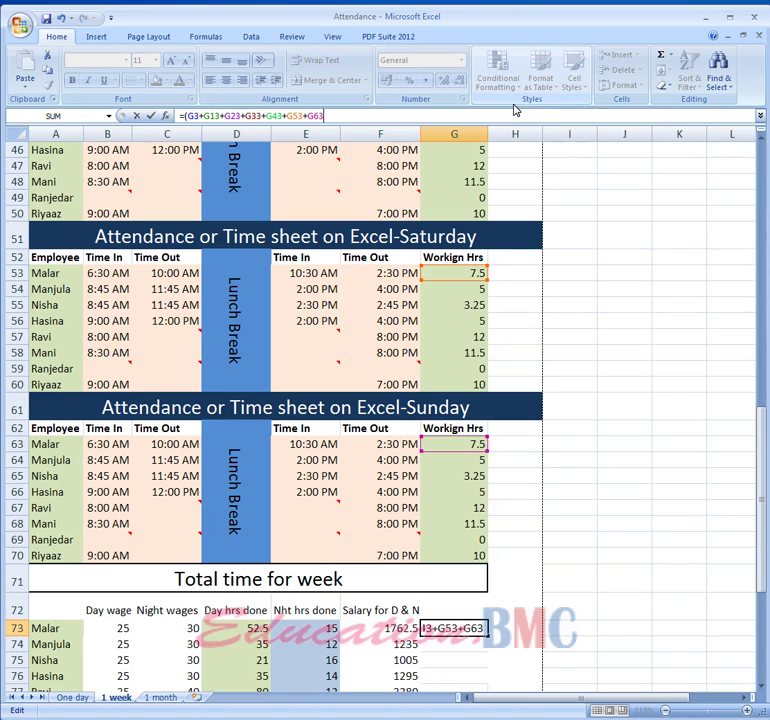
{"action": "type", "text": ")"}
{"action": "key", "text": "Return"}
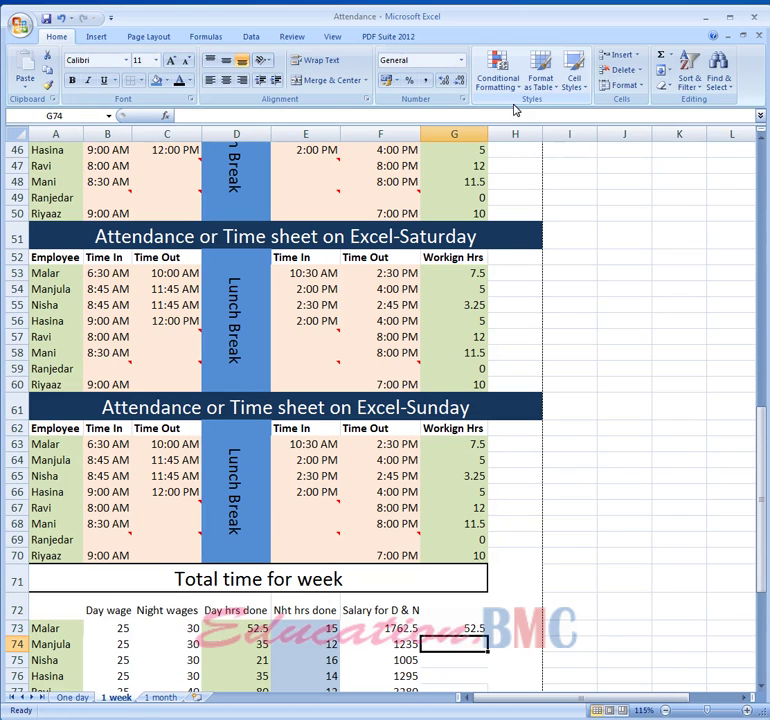
- Compare the G73 formula with the SUM formula in D73, and fill G73 down through G80
{"action": "scroll", "coordinate": [707, 464], "scroll_direction": "down", "scroll_amount": 4}
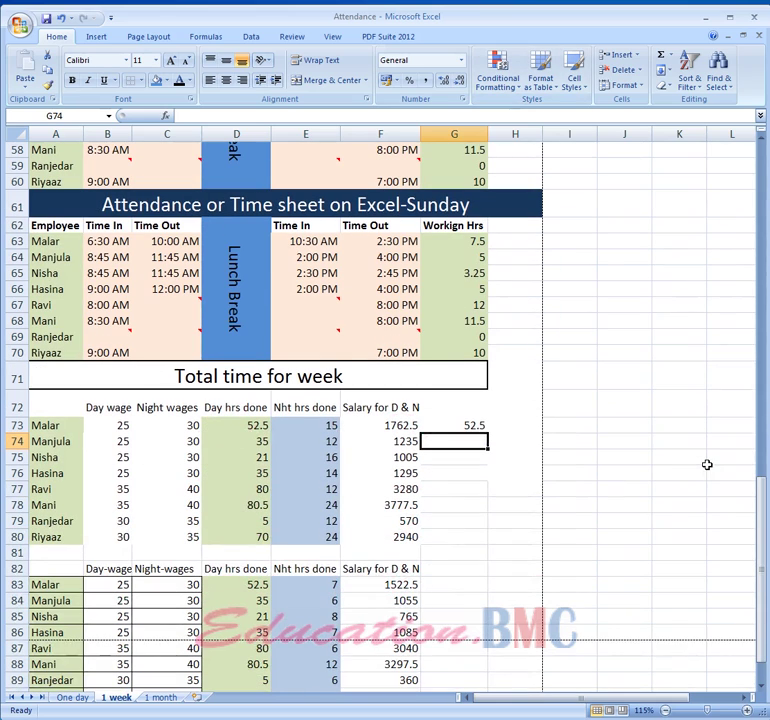
{"action": "left_click", "coordinate": [452, 427]}
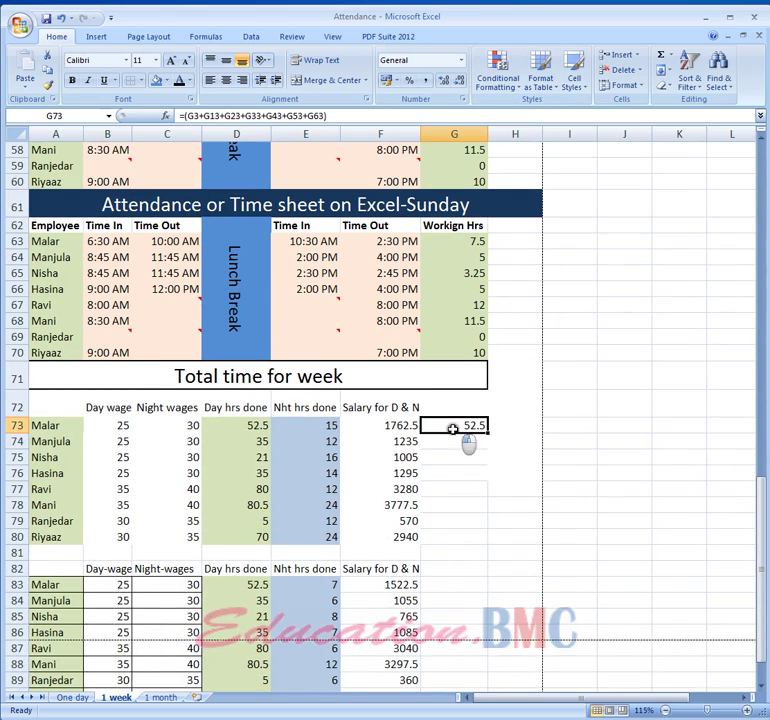
{"action": "left_click", "coordinate": [252, 430]}
{"action": "left_click", "coordinate": [449, 426]}
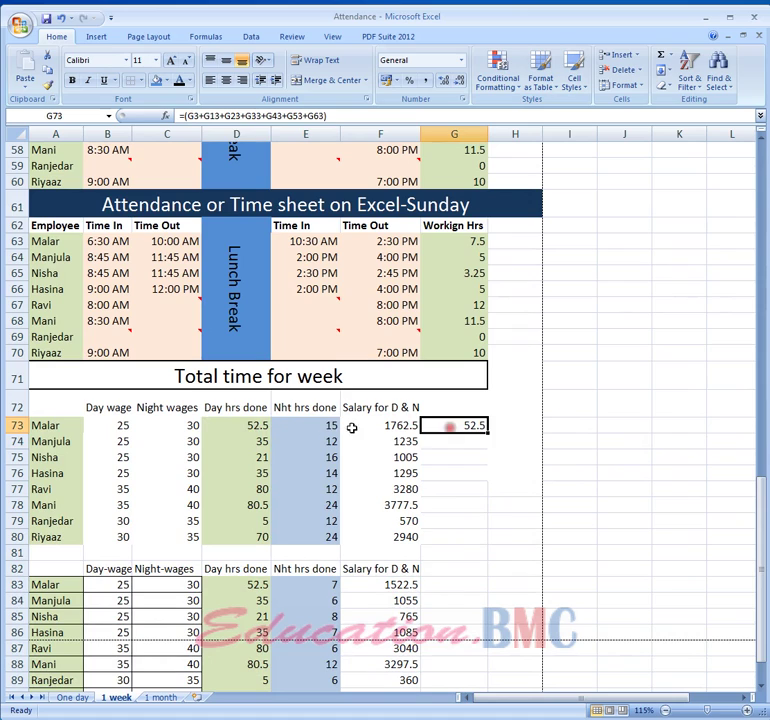
{"action": "left_click", "coordinate": [256, 430]}
{"action": "left_click", "coordinate": [458, 431]}
{"action": "left_click_drag", "start_coordinate": [483, 435], "coordinate": [478, 543]}
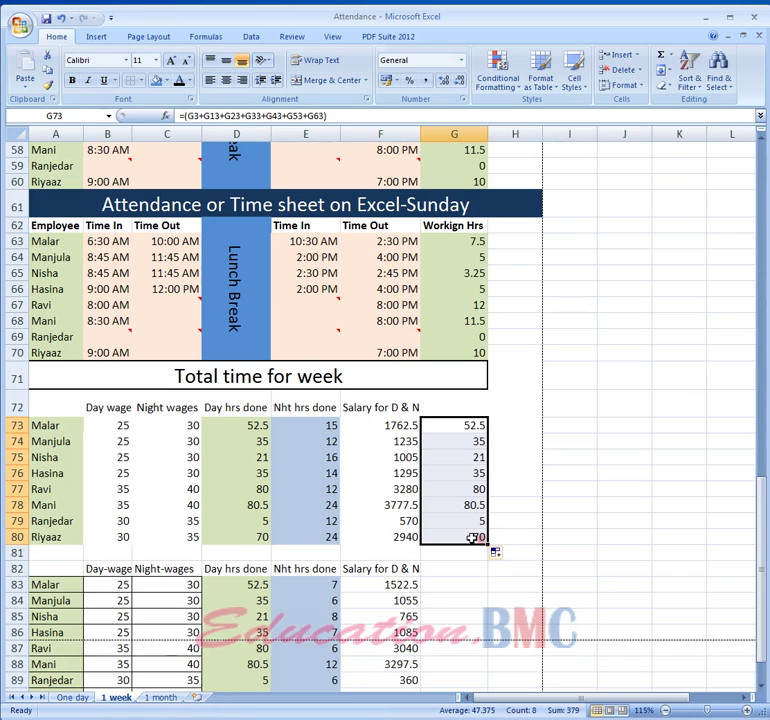
- Check the remaining employees' day hours and SUM formulas in D75:D80 against the sums in column G
{"action": "left_click", "coordinate": [258, 458]}
{"action": "key", "text": "Down"}
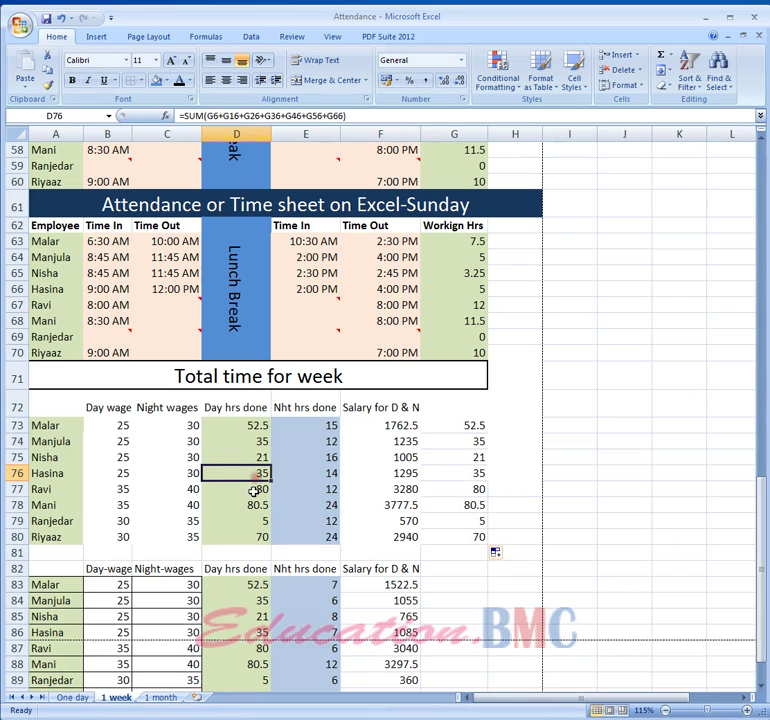
{"action": "left_click", "coordinate": [256, 490]}
{"action": "left_click", "coordinate": [255, 505]}
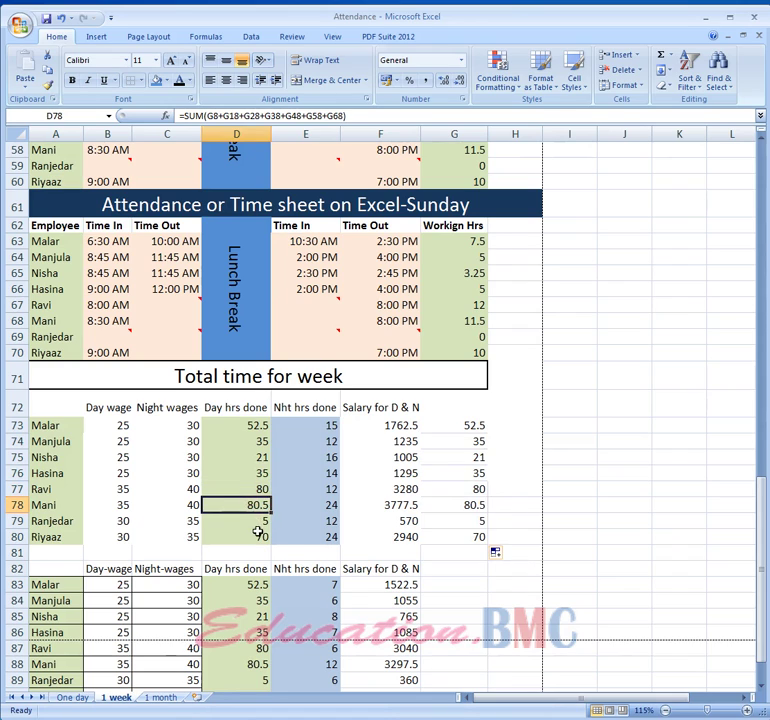
{"action": "left_click", "coordinate": [259, 535]}
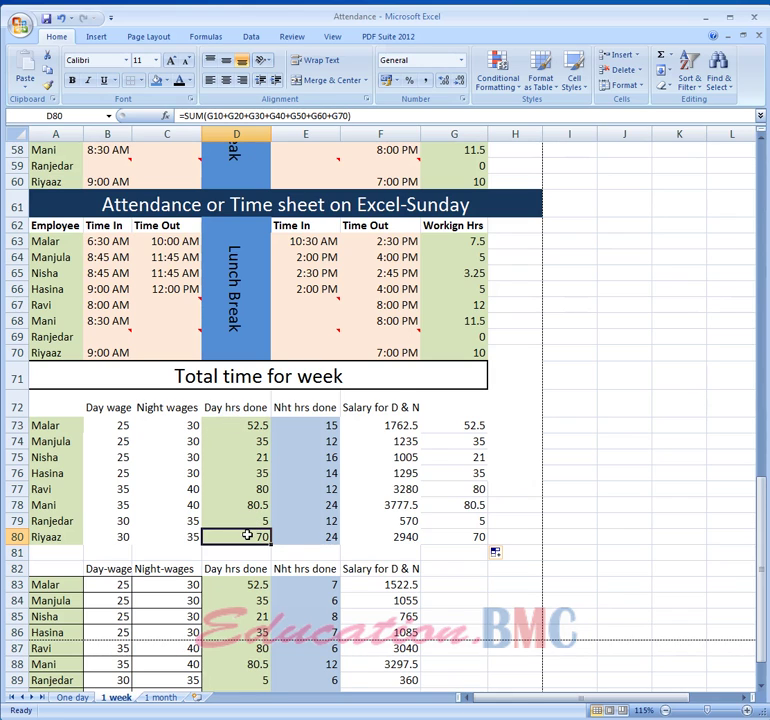
{"action": "scroll", "coordinate": [250, 534], "scroll_direction": "down", "scroll_amount": 1}
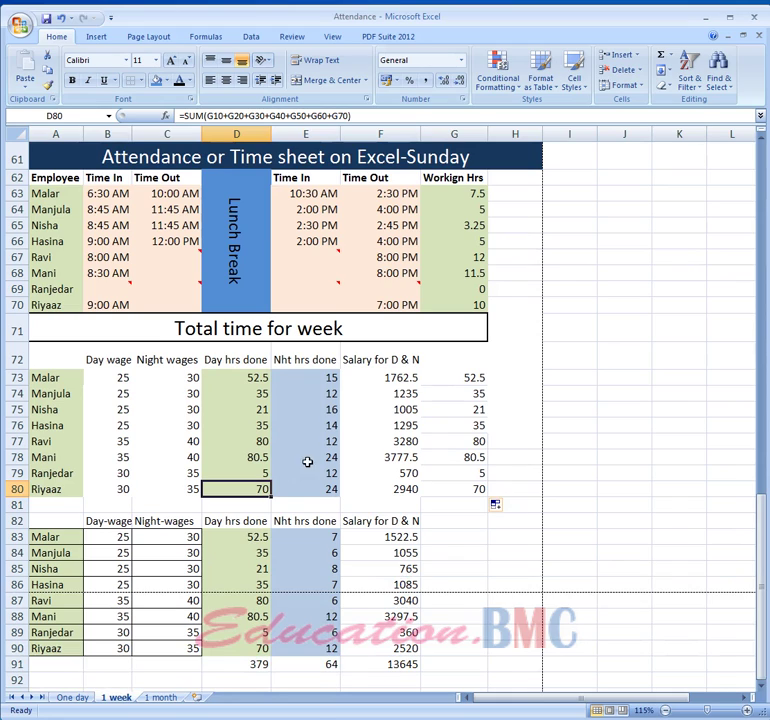
- Fill the MOD formula from J4 up into J3 to replace the time-formatted night hours for Monday's first employee
{"action": "scroll", "coordinate": [306, 423], "scroll_direction": "up", "scroll_amount": 15}
{"action": "scroll", "coordinate": [335, 423], "scroll_direction": "up", "scroll_amount": 5}
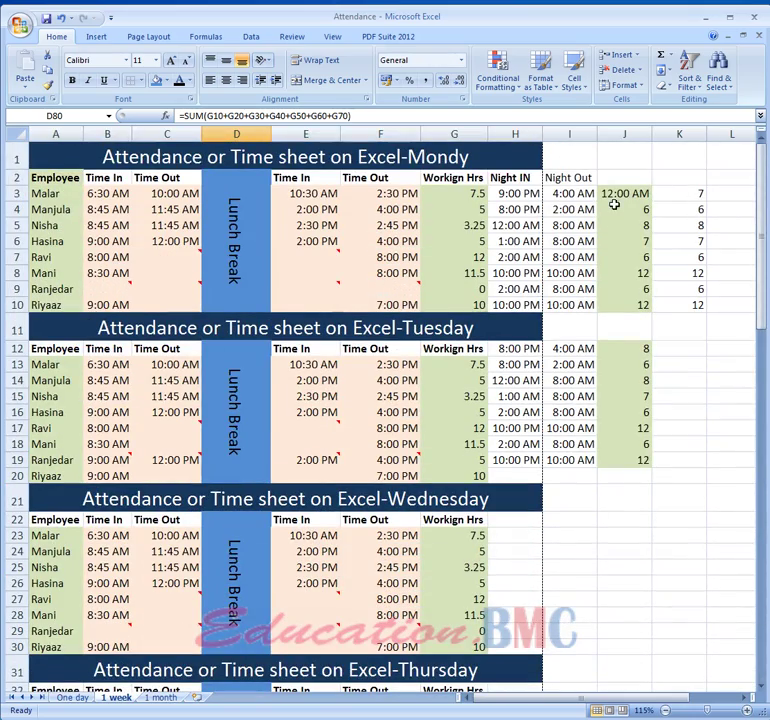
{"action": "scroll", "coordinate": [514, 487], "scroll_direction": "down", "scroll_amount": 2}
{"action": "scroll", "coordinate": [514, 487], "scroll_direction": "up", "scroll_amount": 2}
{"action": "left_click", "coordinate": [644, 196]}
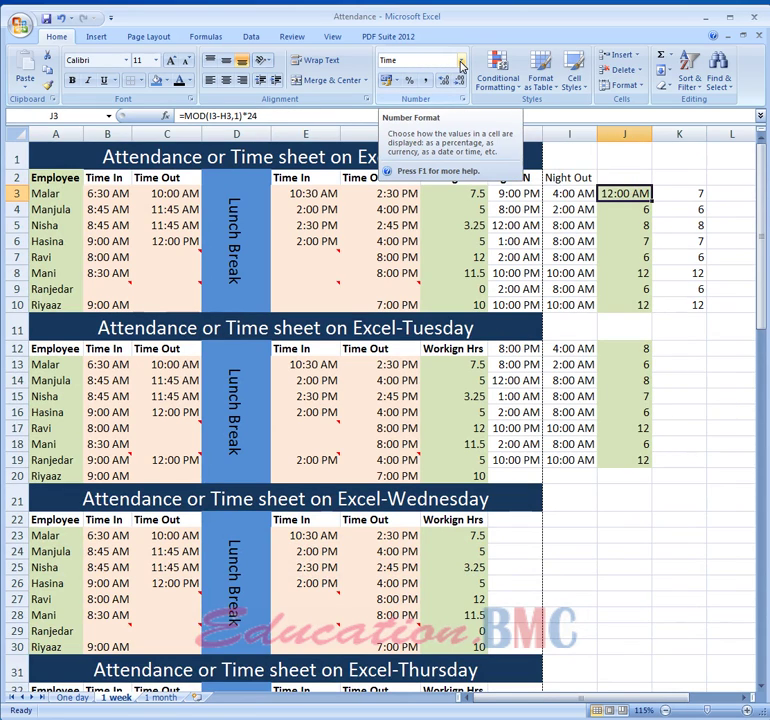
{"action": "left_click", "coordinate": [630, 209]}
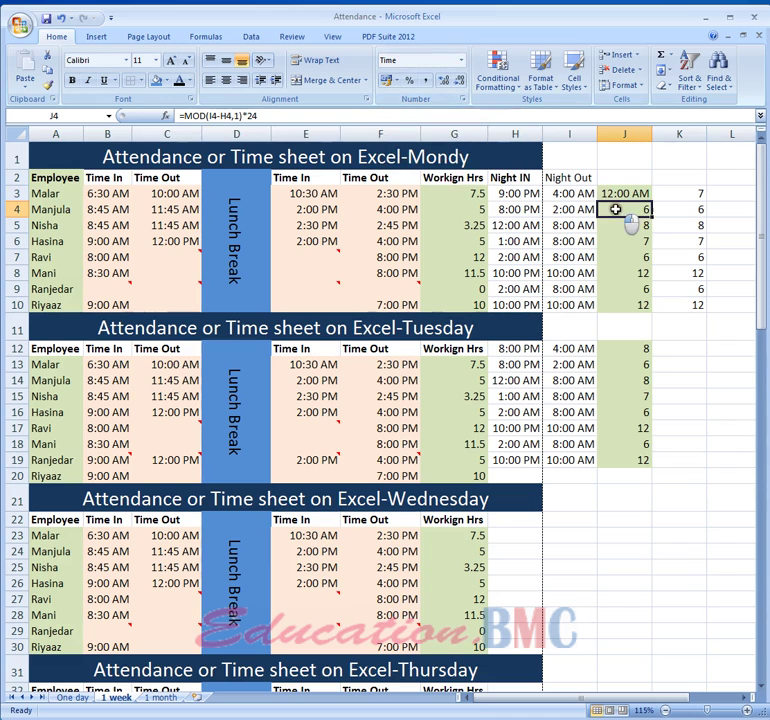
{"action": "left_click_drag", "start_coordinate": [651, 218], "coordinate": [666, 200]}
- Check the MOD formula in K3 and return to the Total time for week section
{"action": "left_click", "coordinate": [670, 196]}
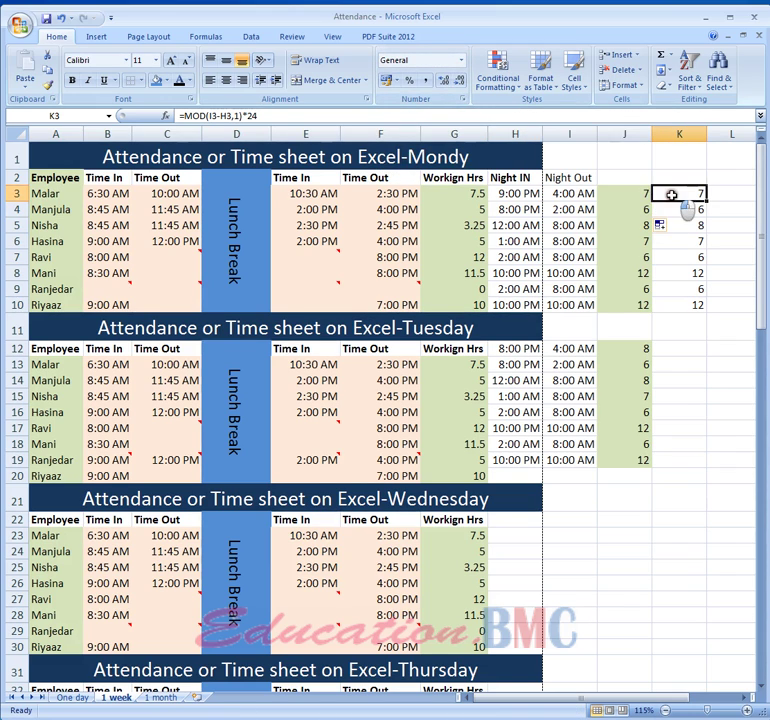
{"action": "scroll", "coordinate": [551, 429], "scroll_direction": "down", "scroll_amount": 20}
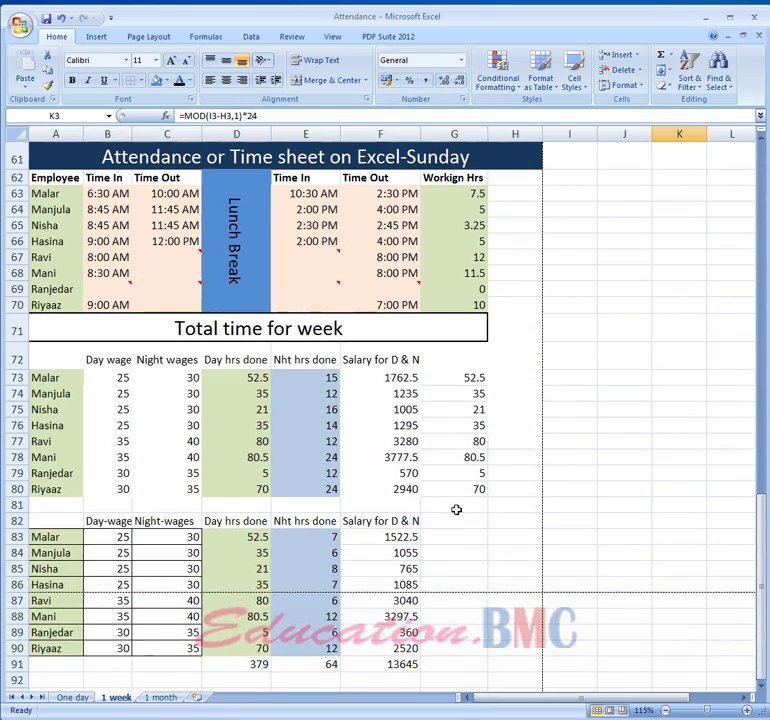
- Replace the first employee's weekly night-hours formula in E73 with a reference to J3 only
{"action": "left_click", "coordinate": [306, 379]}
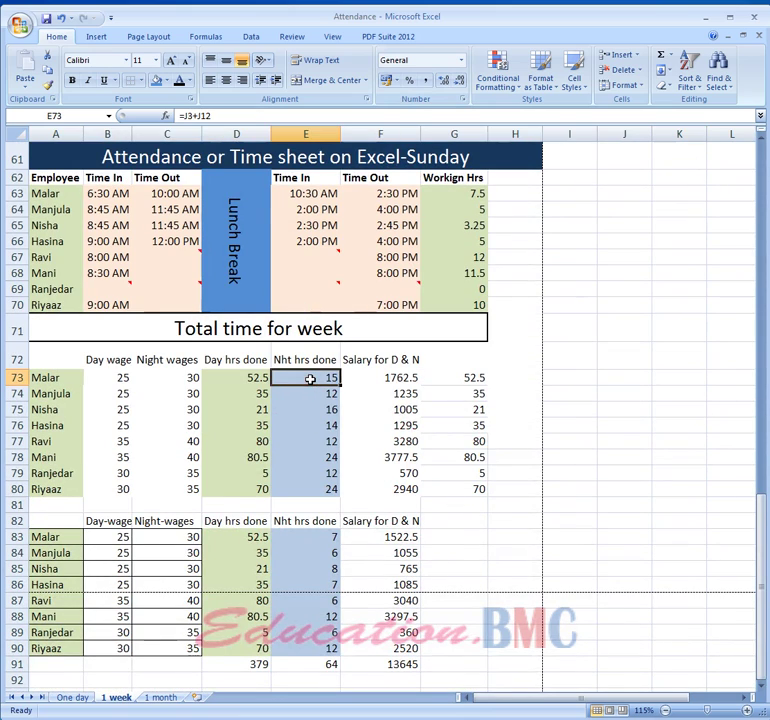
{"action": "type", "text": "="}
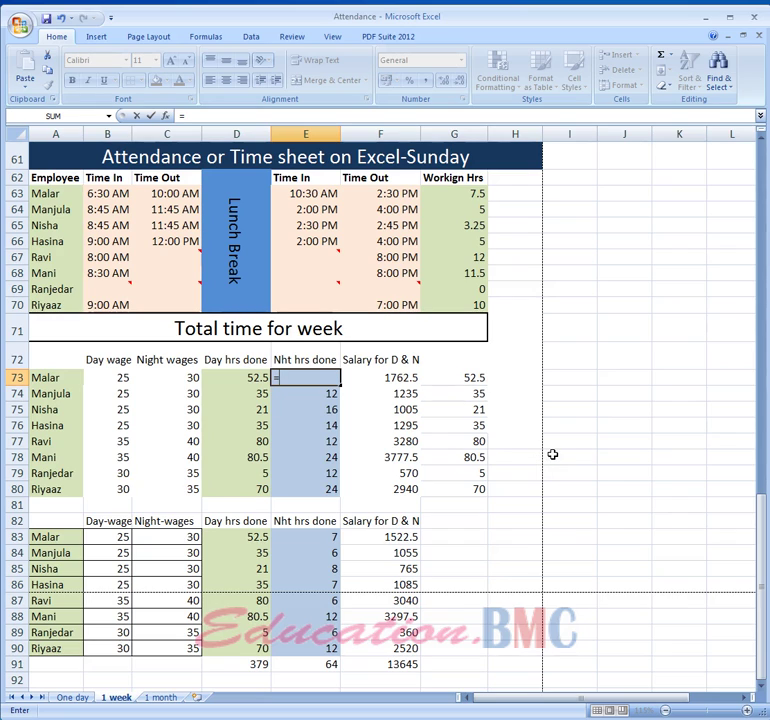
{"action": "scroll", "coordinate": [552, 454], "scroll_direction": "up", "scroll_amount": 20}
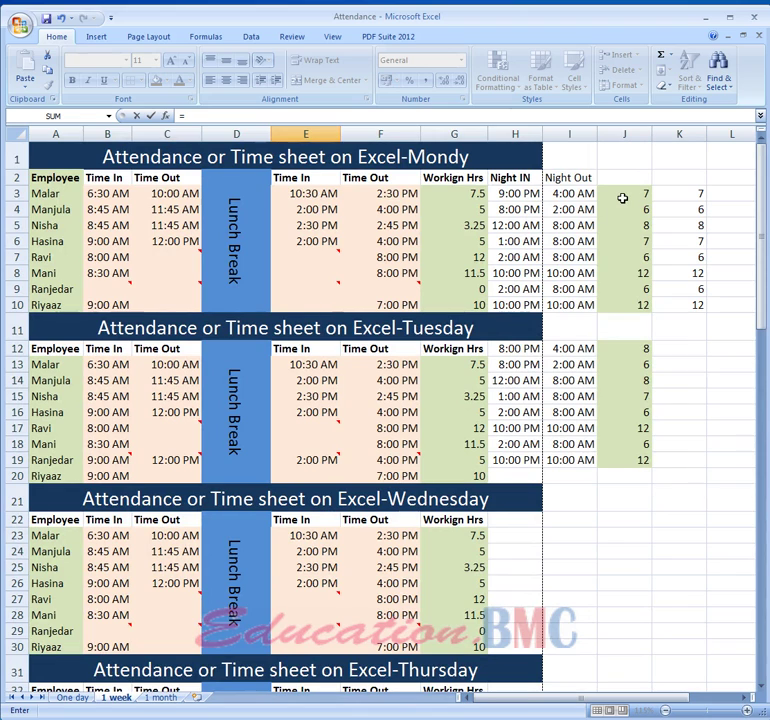
{"action": "left_click", "coordinate": [622, 198]}
{"action": "key", "text": "Return"}
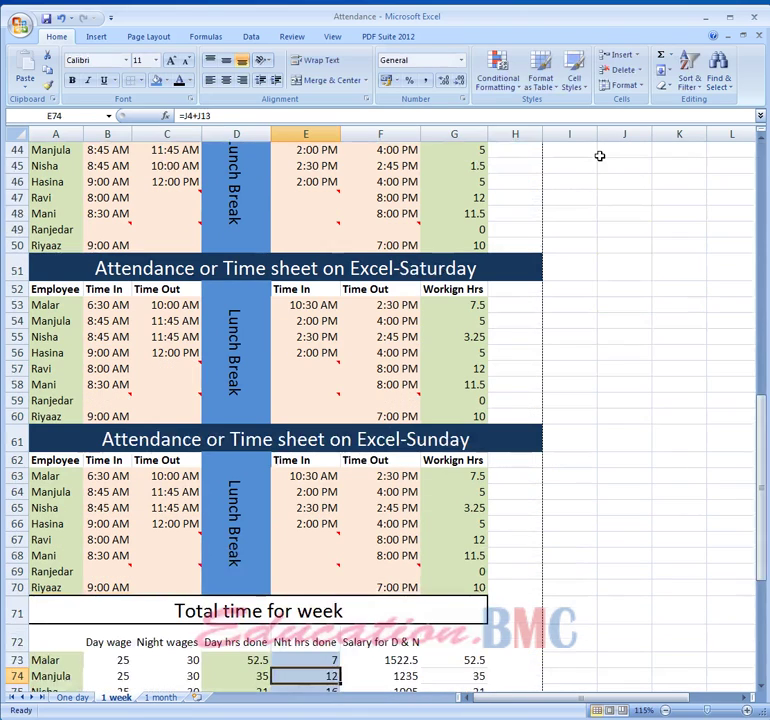
{"action": "scroll", "coordinate": [580, 350], "scroll_direction": "down", "scroll_amount": 4}
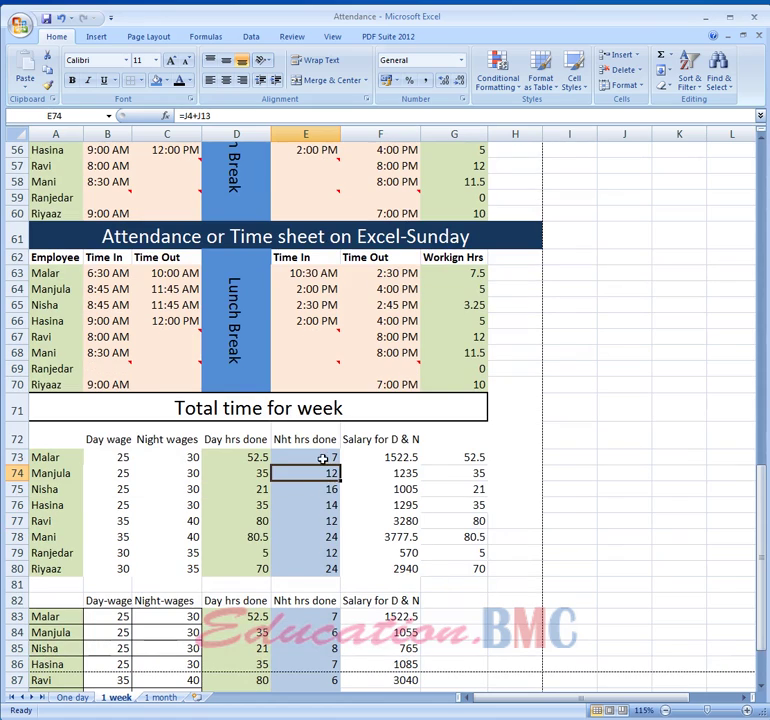
{"action": "left_click", "coordinate": [326, 455]}
{"action": "left_click", "coordinate": [188, 116]}
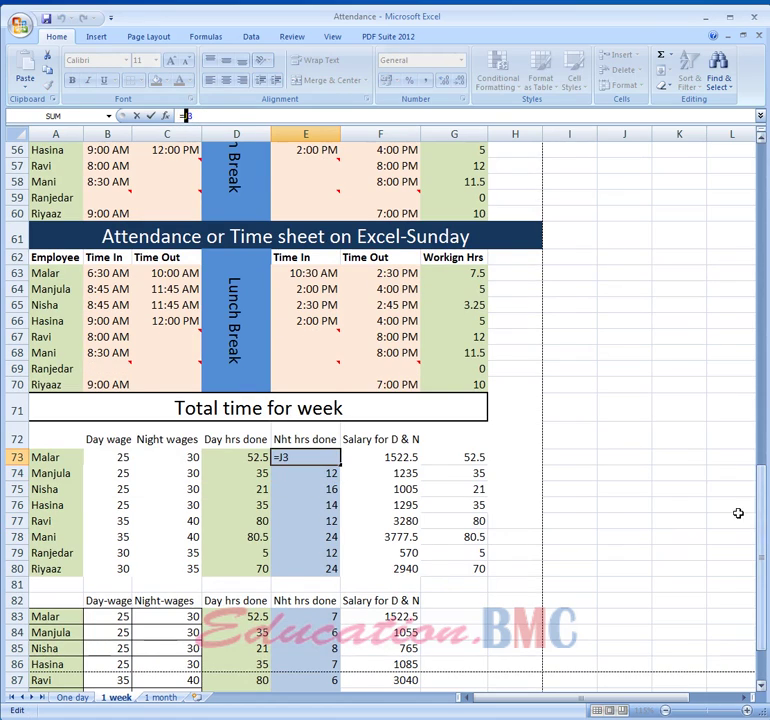
{"action": "left_click", "coordinate": [320, 490]}
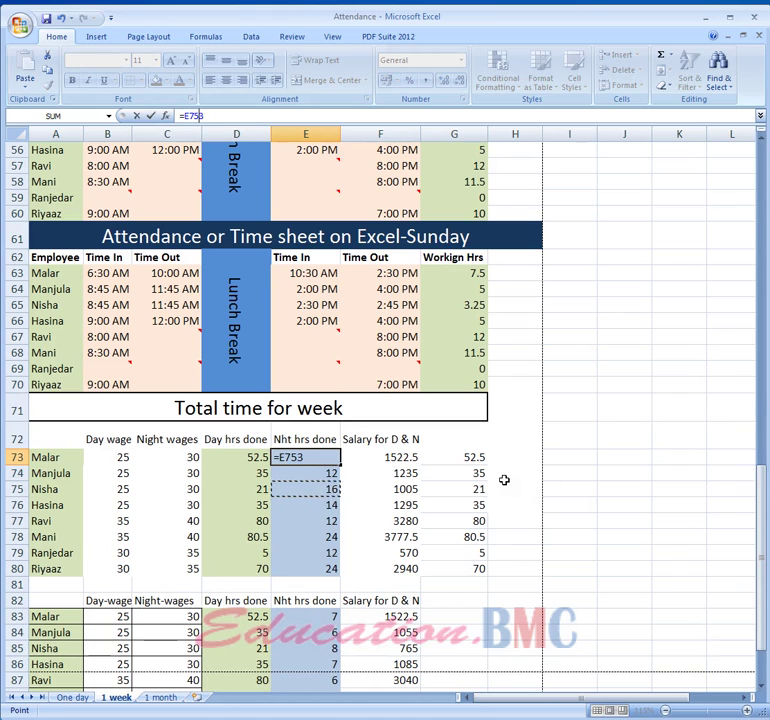
{"action": "key", "text": "BackSpace"}
{"action": "key", "text": "Return"}
{"action": "left_click", "coordinate": [638, 418]}
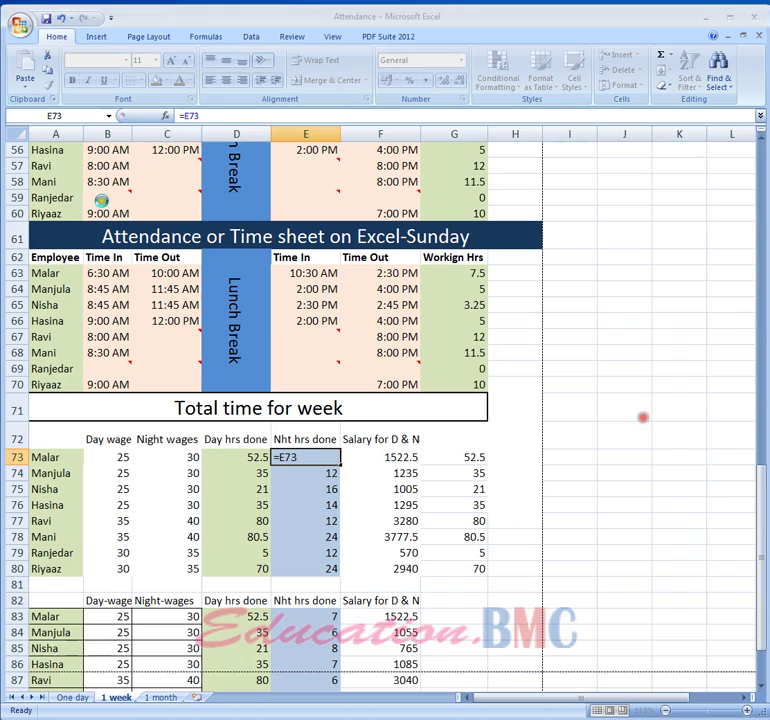
{"action": "left_click", "coordinate": [58, 19]}
{"action": "left_click", "coordinate": [612, 400]}
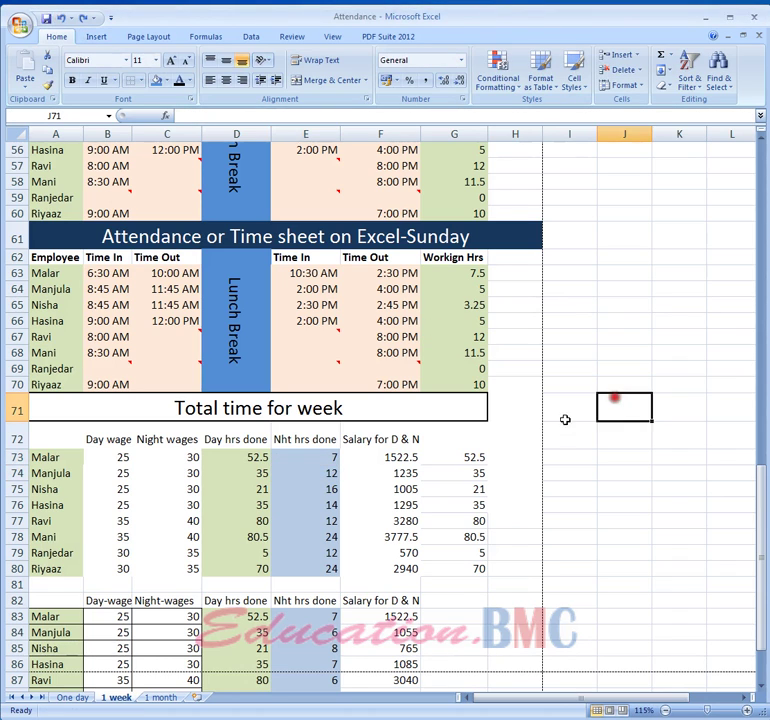
{"action": "key", "text": "F1"}
{"action": "key", "text": "alt+F4"}
- Check the J3 reference in E73 and trace it to the MOD formula in Monday's J3
{"action": "left_click", "coordinate": [322, 456]}
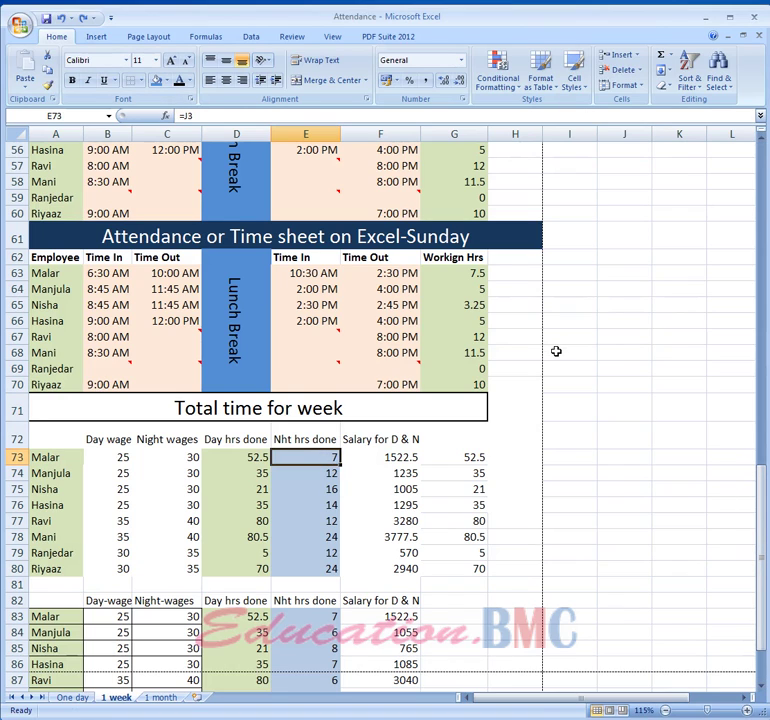
{"action": "left_click_drag", "start_coordinate": [761, 513], "coordinate": [761, 330]}
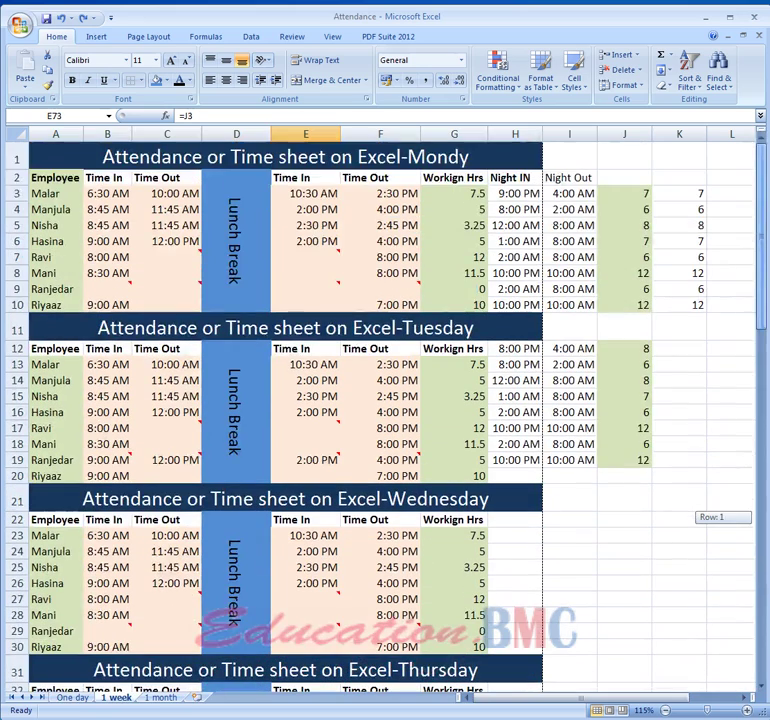
{"action": "left_click", "coordinate": [12, 193]}
{"action": "left_click", "coordinate": [622, 133]}
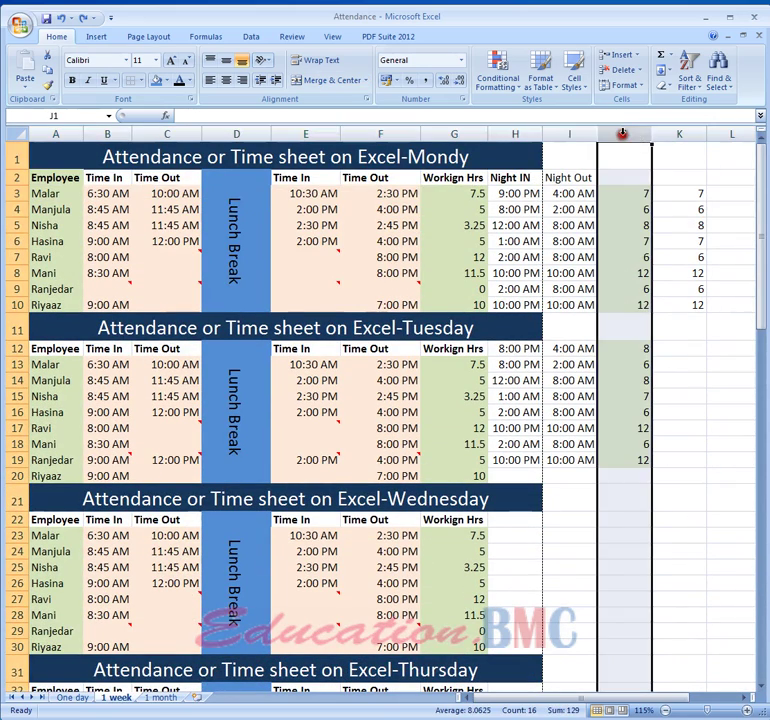
{"action": "left_click", "coordinate": [625, 194]}
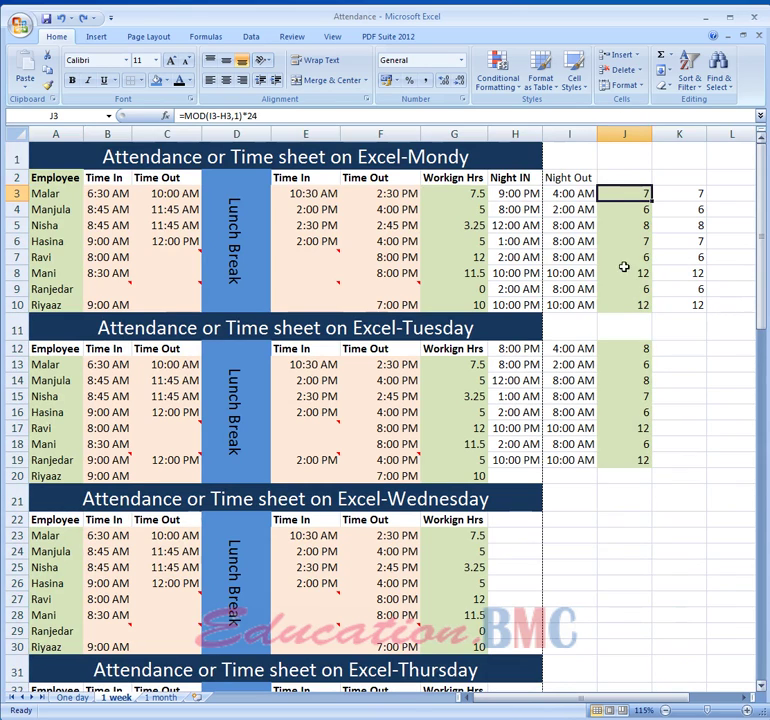
{"action": "left_click", "coordinate": [248, 116]}
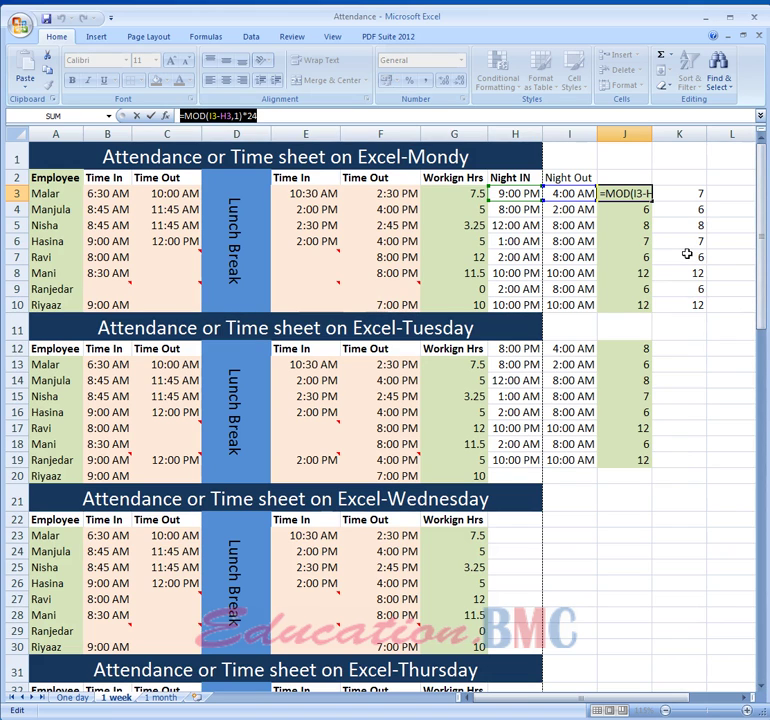
{"action": "key", "text": "Return"}
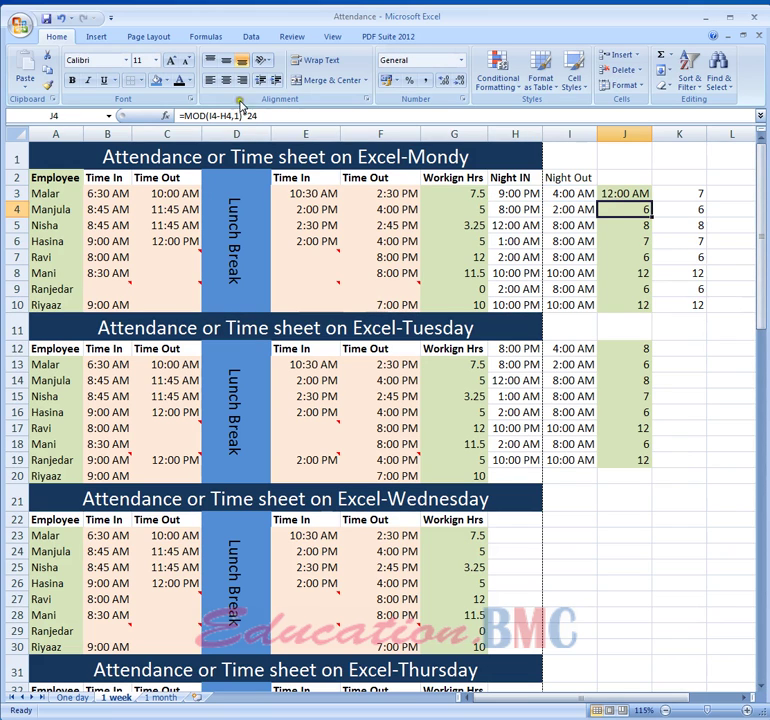
{"action": "left_click", "coordinate": [62, 20]}
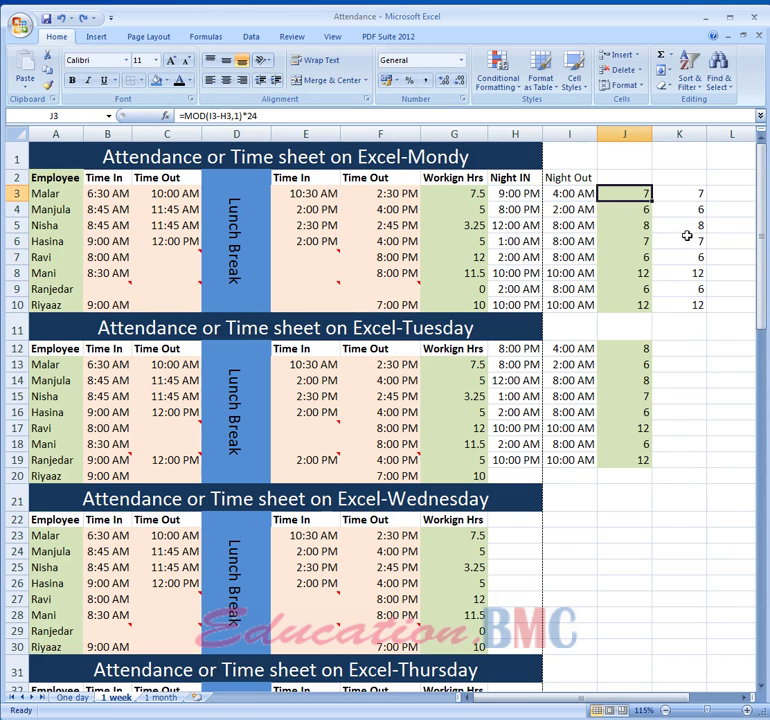
- Compare the night-hours formulas in E73 and E74 of the Total time for week section
{"action": "left_click_drag", "start_coordinate": [758, 258], "coordinate": [758, 652]}
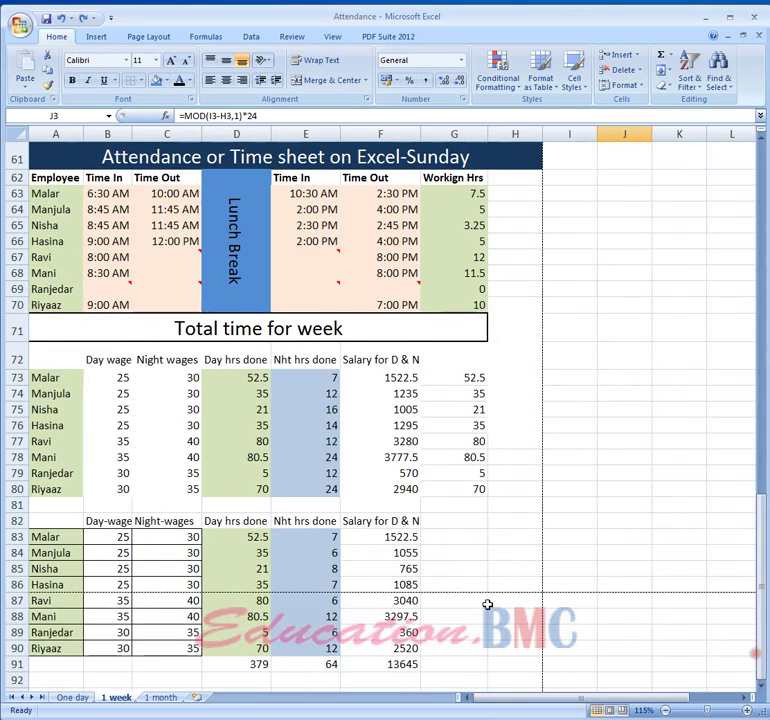
{"action": "left_click", "coordinate": [307, 362]}
{"action": "left_click", "coordinate": [320, 395]}
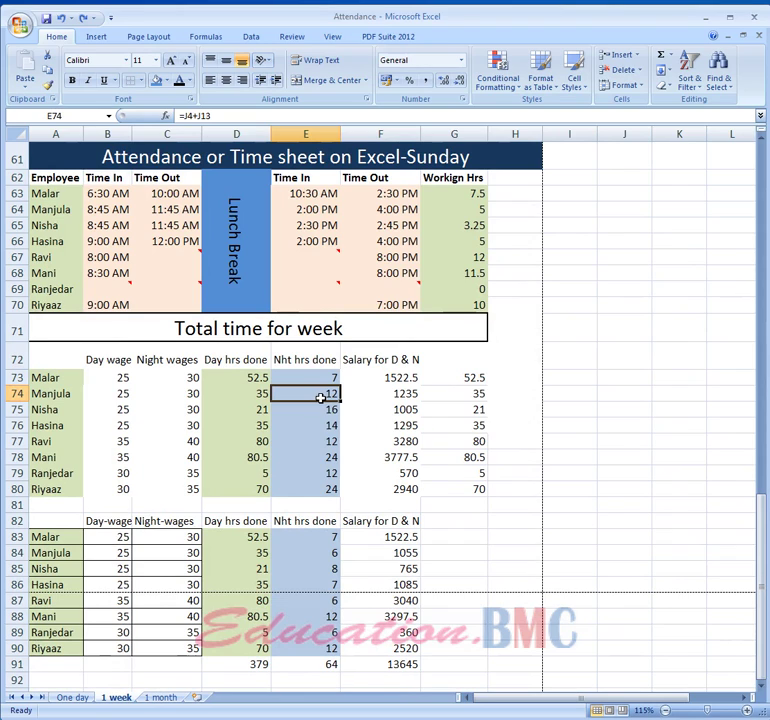
{"action": "left_click", "coordinate": [320, 378]}
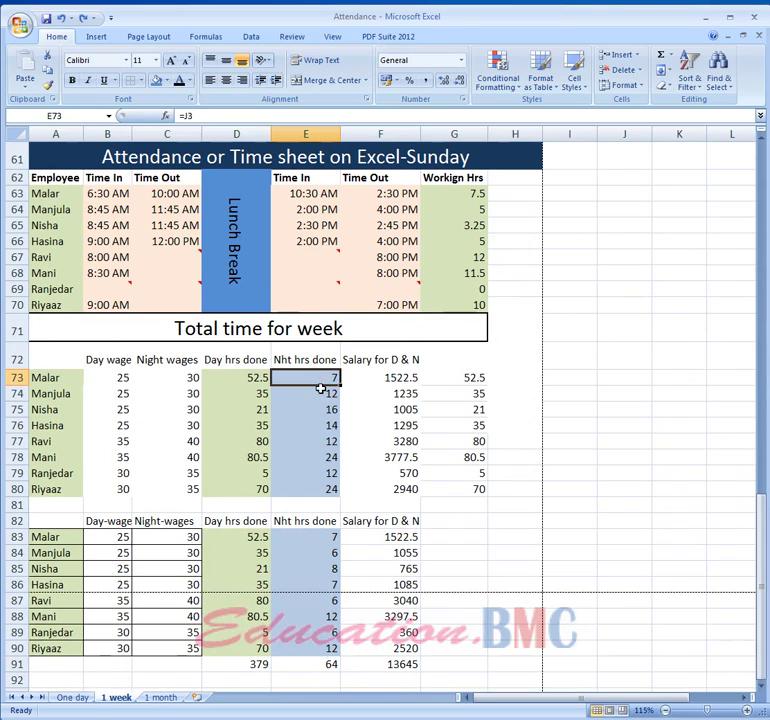
{"action": "left_click", "coordinate": [322, 394]}
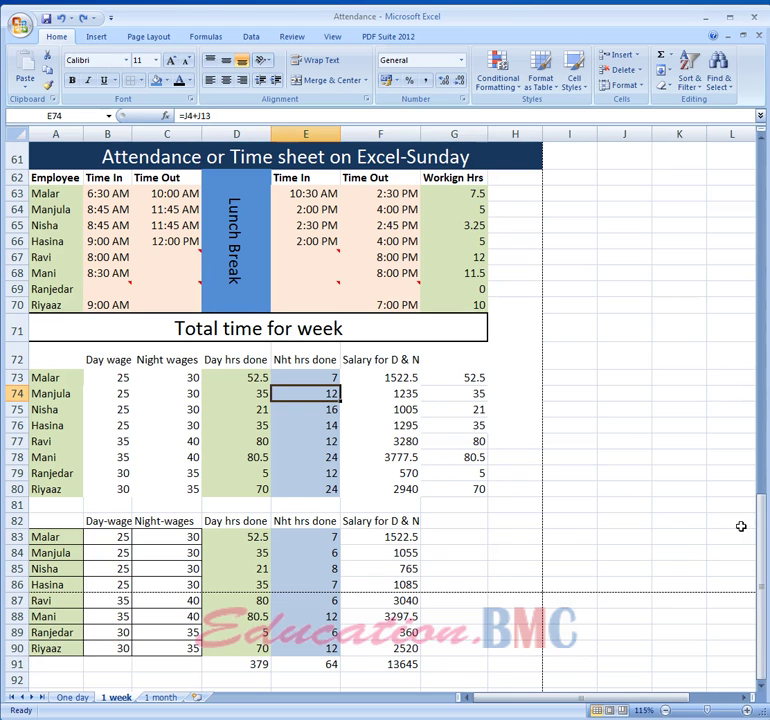
- Check the MOD formula in J12, and select Monday's night entries H3:J9 and Tuesday's H12:J19 for review
{"action": "left_click_drag", "start_coordinate": [761, 600], "coordinate": [762, 553]}
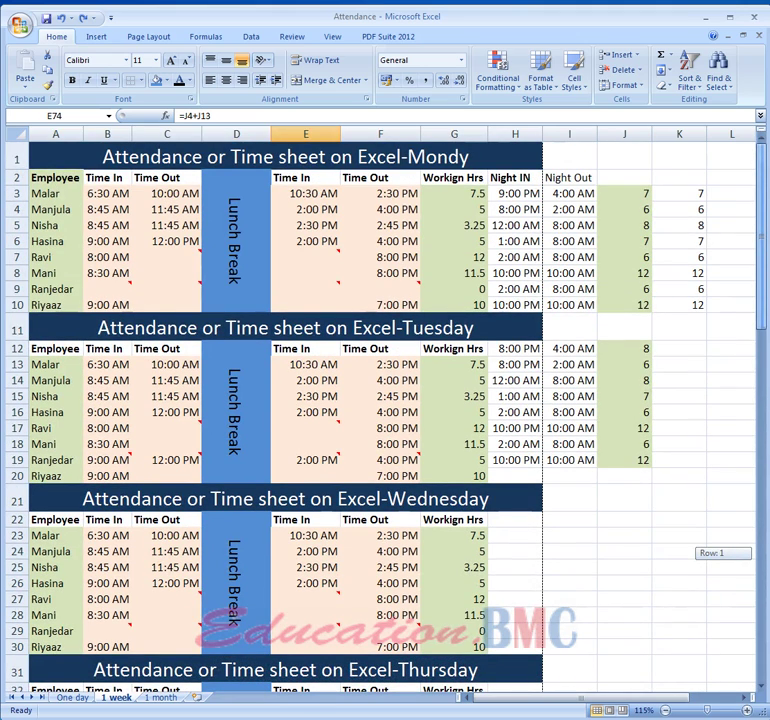
{"action": "left_click", "coordinate": [640, 350]}
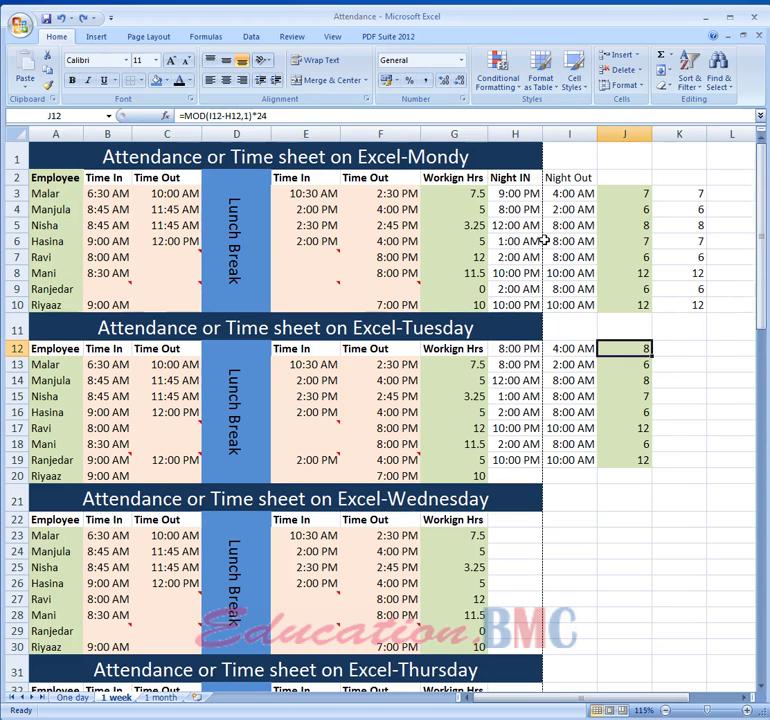
{"action": "left_click_drag", "start_coordinate": [493, 197], "coordinate": [605, 294]}
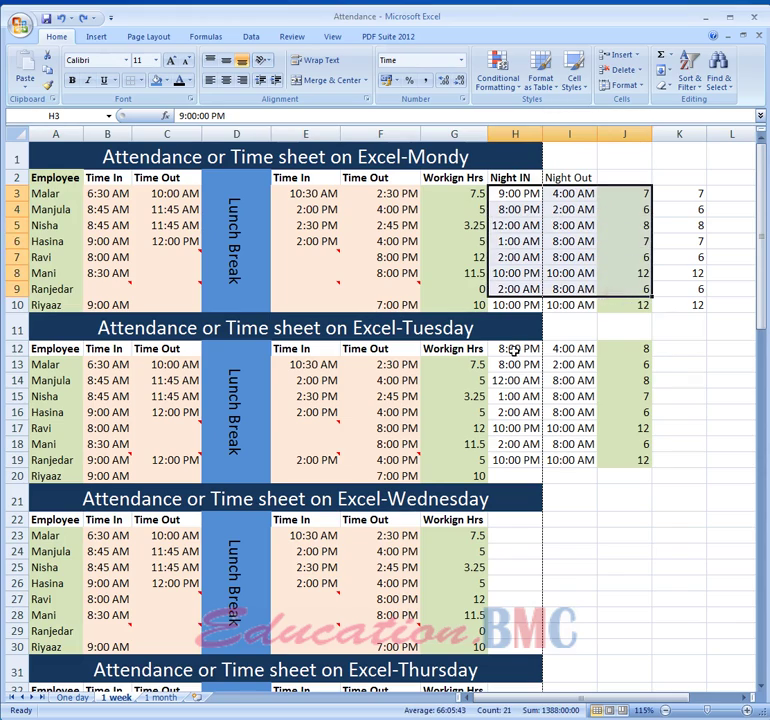
{"action": "left_click_drag", "start_coordinate": [512, 349], "coordinate": [615, 457]}
- Extend the night-hours formula in E73 to add Tuesday's hours, making it =J3+J12
{"action": "left_click_drag", "start_coordinate": [762, 325], "coordinate": [756, 675]}
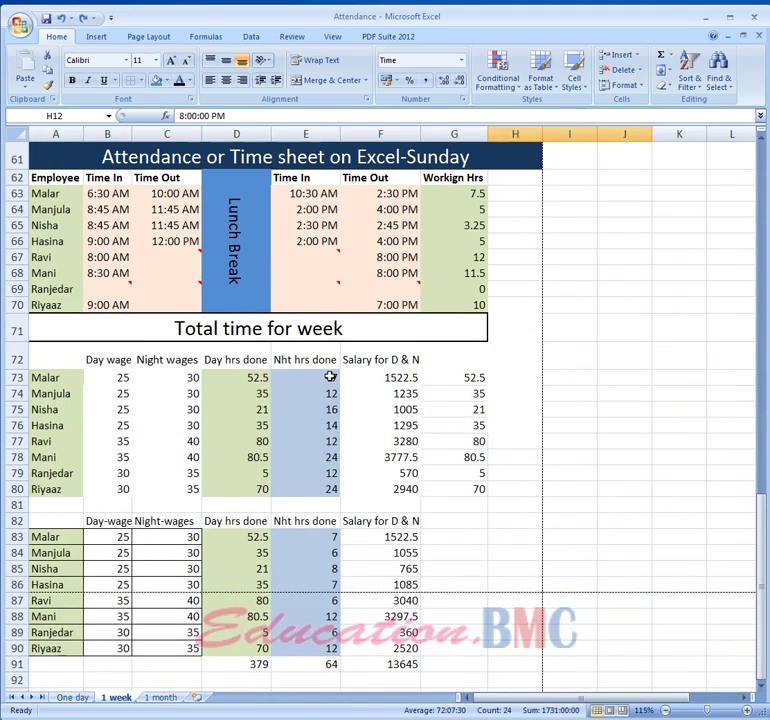
{"action": "left_click", "coordinate": [330, 376]}
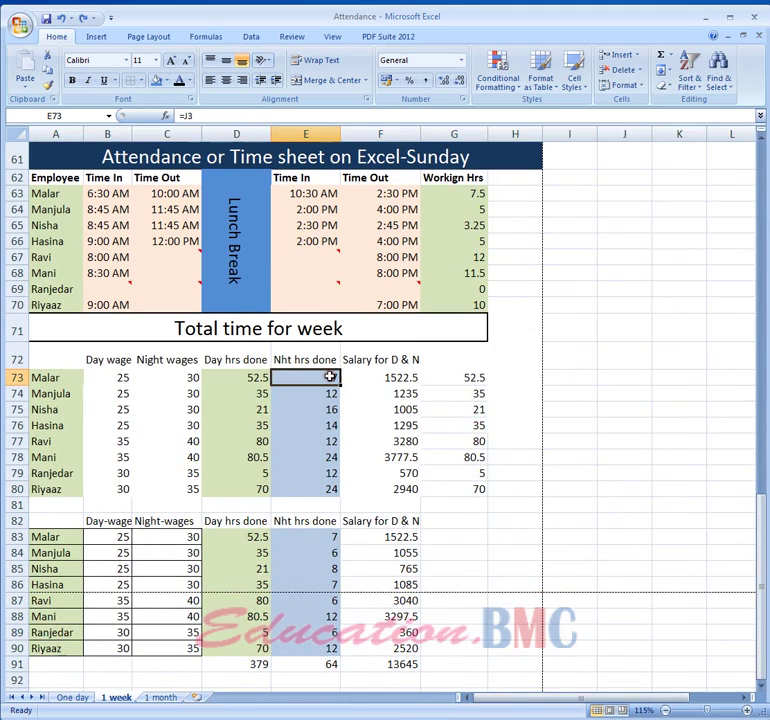
{"action": "left_click", "coordinate": [346, 117]}
{"action": "left_click_drag", "start_coordinate": [758, 533], "coordinate": [760, 250]}
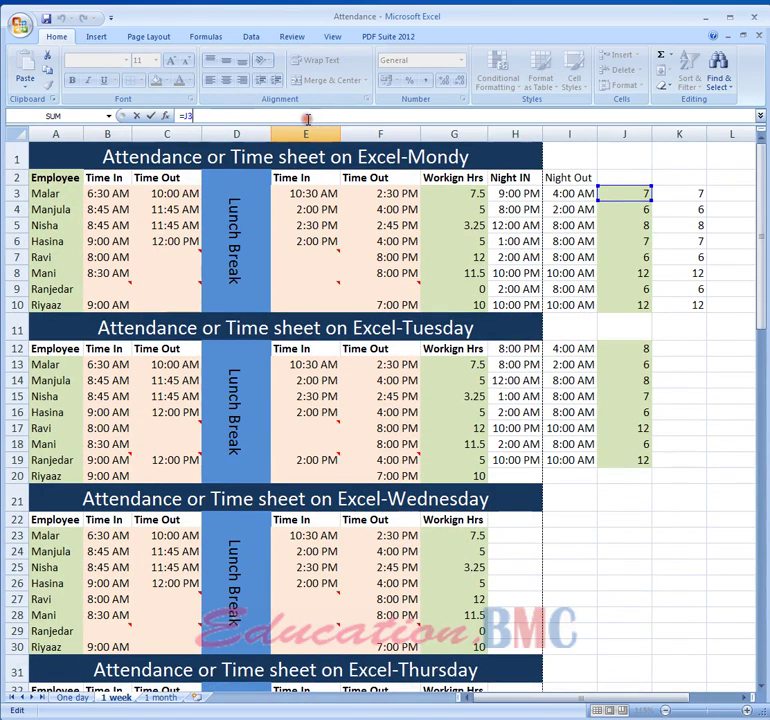
{"action": "type", "text": "+"}
{"action": "left_click", "coordinate": [629, 349]}
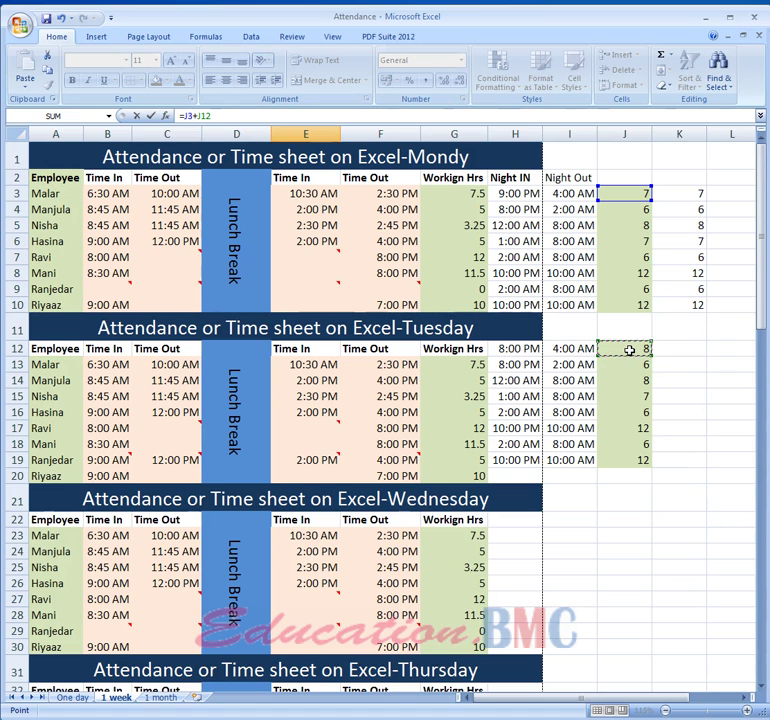
{"action": "key", "text": "Return"}
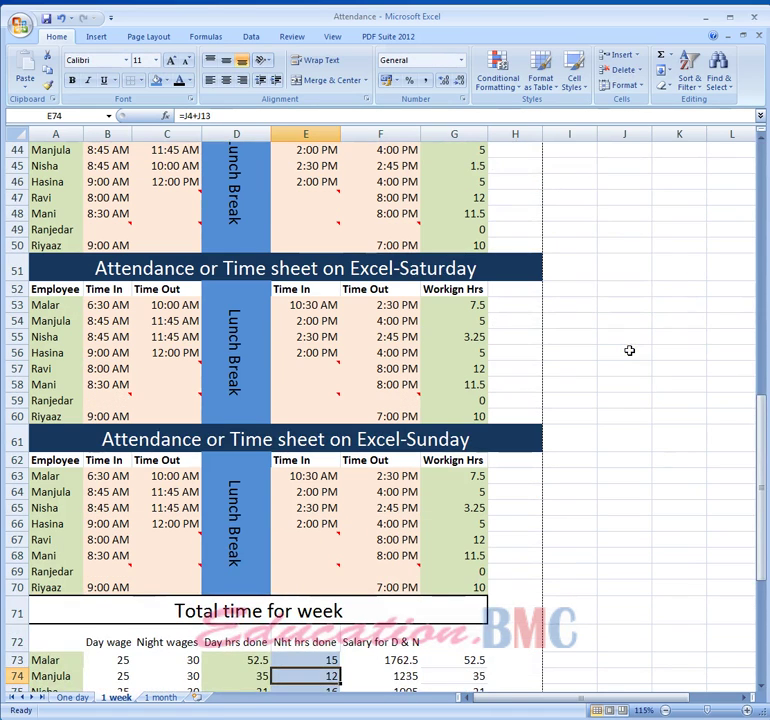
- Fill the night-hours formula from E73 down through E80 for all employees
{"action": "scroll", "coordinate": [555, 443], "scroll_direction": "down", "scroll_amount": 4}
{"action": "left_click", "coordinate": [306, 459]}
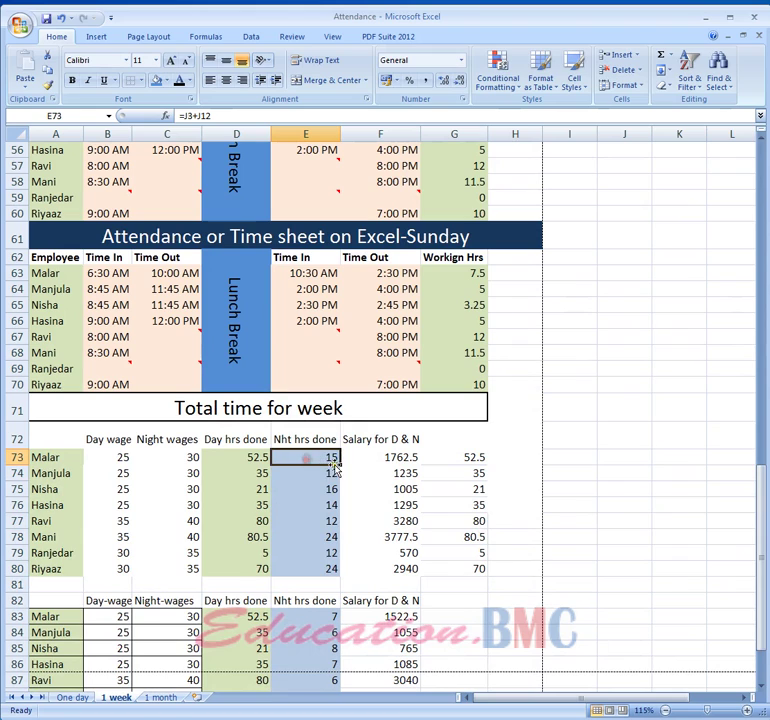
{"action": "left_click_drag", "start_coordinate": [340, 461], "coordinate": [350, 590]}
{"action": "left_click", "coordinate": [633, 568]}
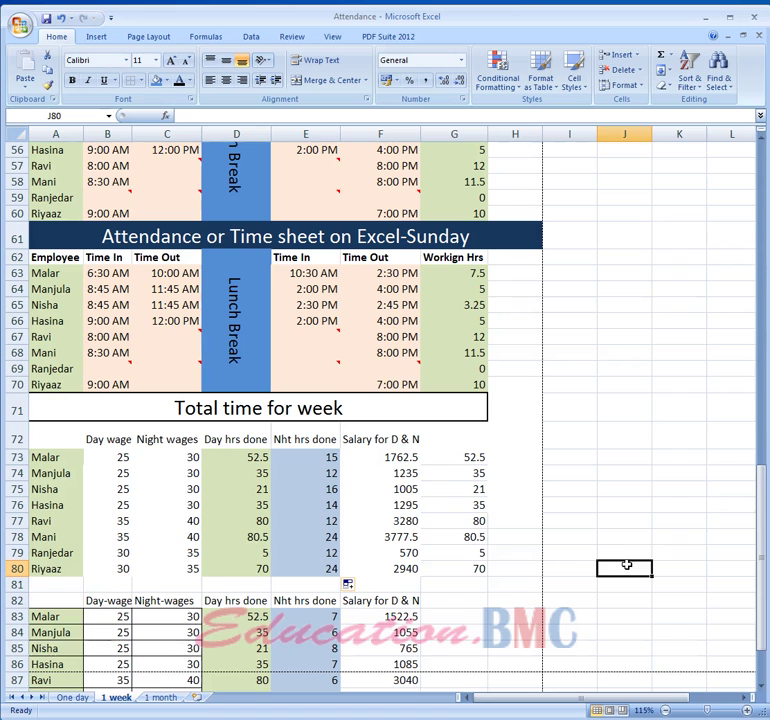
- Review the first employee's day hours, night hours, day wage and night wage in row 73
{"action": "scroll", "coordinate": [443, 549], "scroll_direction": "down", "scroll_amount": 1}
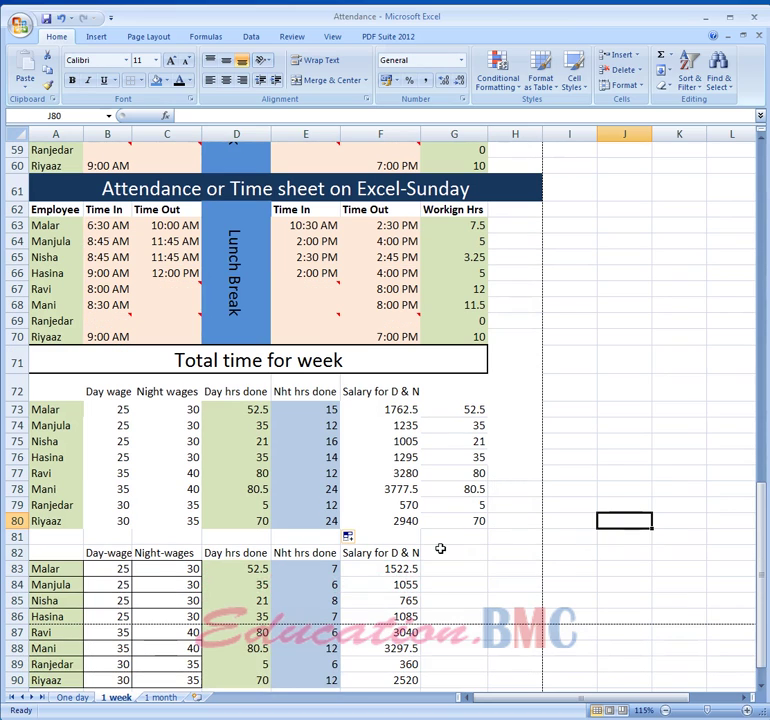
{"action": "left_click", "coordinate": [252, 413]}
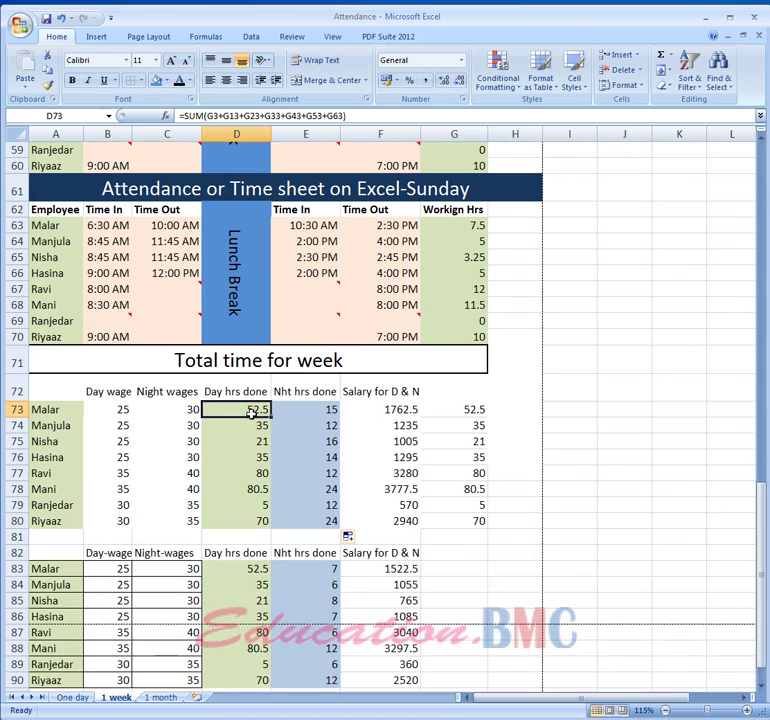
{"action": "left_click", "coordinate": [309, 409]}
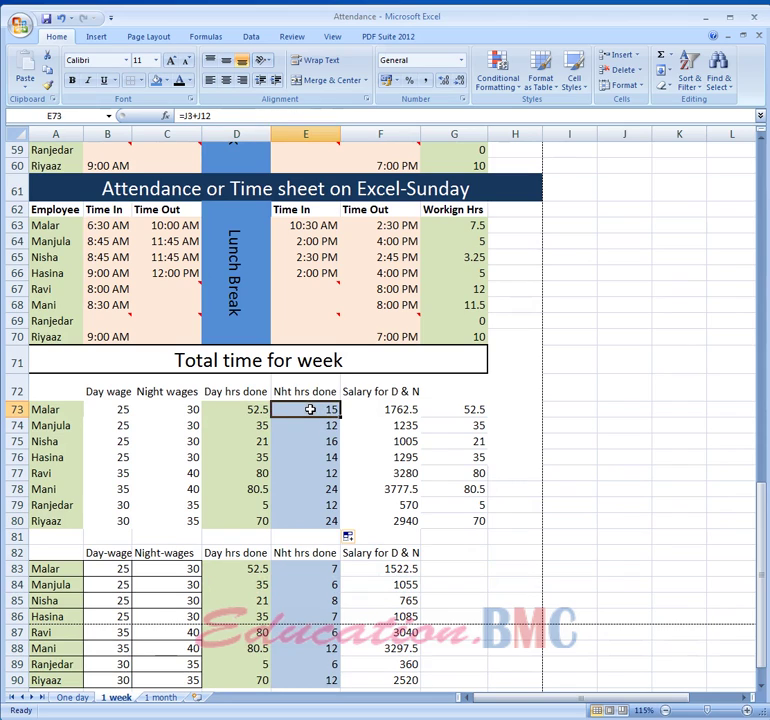
{"action": "left_click", "coordinate": [113, 414]}
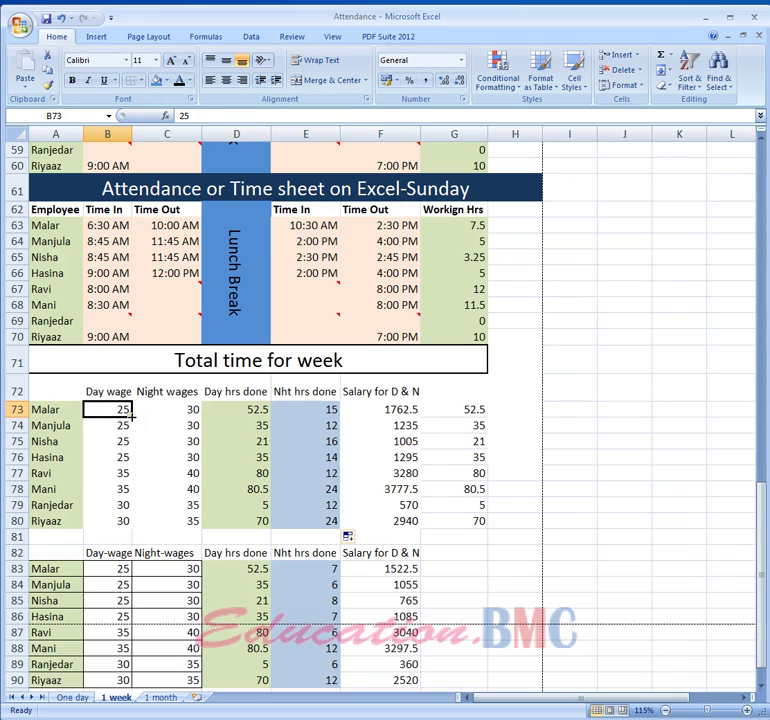
{"action": "left_click", "coordinate": [159, 414]}
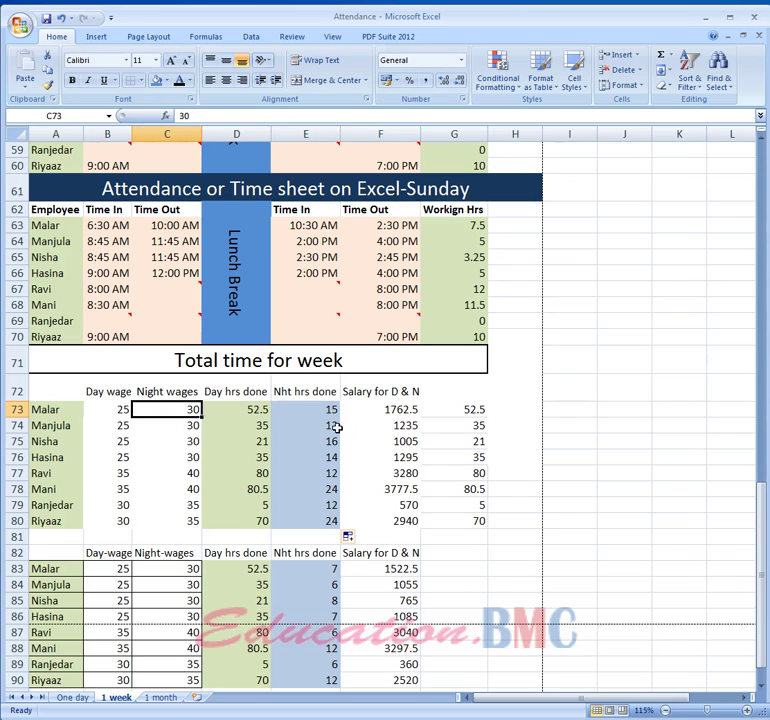
- Clear the leftover hour totals beside the weekly salary column, range G72:G82
{"action": "left_click", "coordinate": [398, 409]}
{"action": "left_click", "coordinate": [476, 408]}
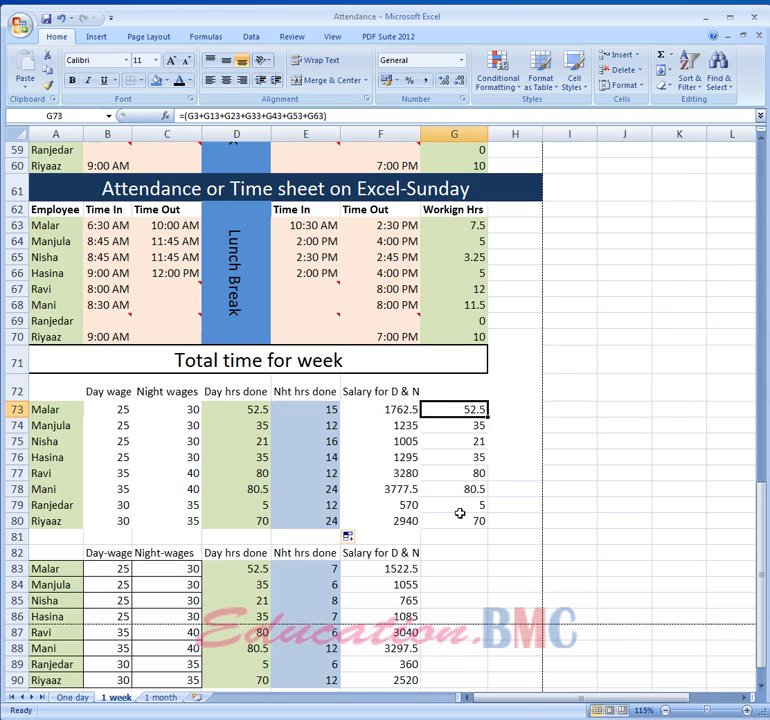
{"action": "left_click_drag", "start_coordinate": [484, 552], "coordinate": [485, 392]}
{"action": "right_click", "coordinate": [468, 448]}
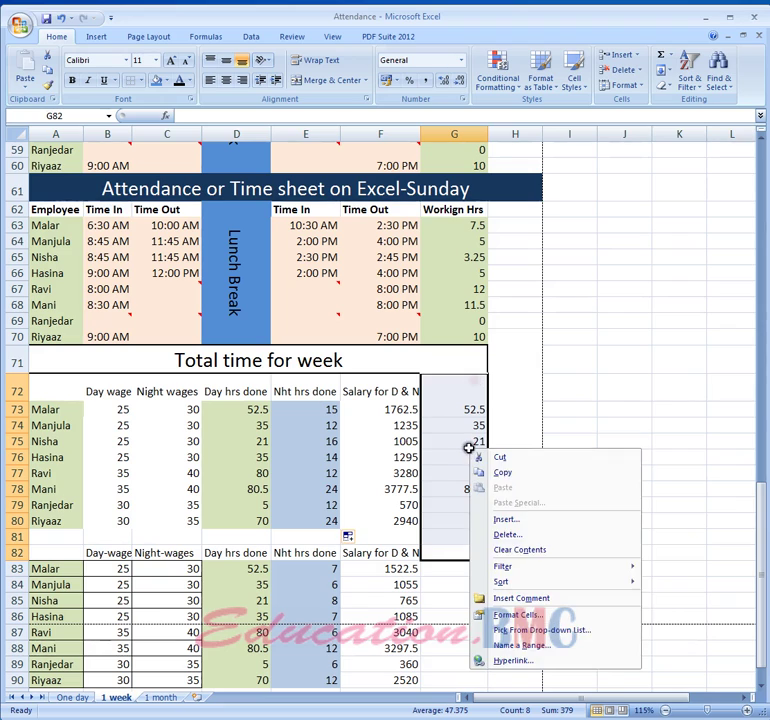
{"action": "left_click", "coordinate": [528, 550]}
{"action": "left_click", "coordinate": [659, 502]}
- Check the salary formula in F73, and calculate the first employee's day pay in G73 with =SUM(B73*D73)
{"action": "left_click", "coordinate": [381, 412]}
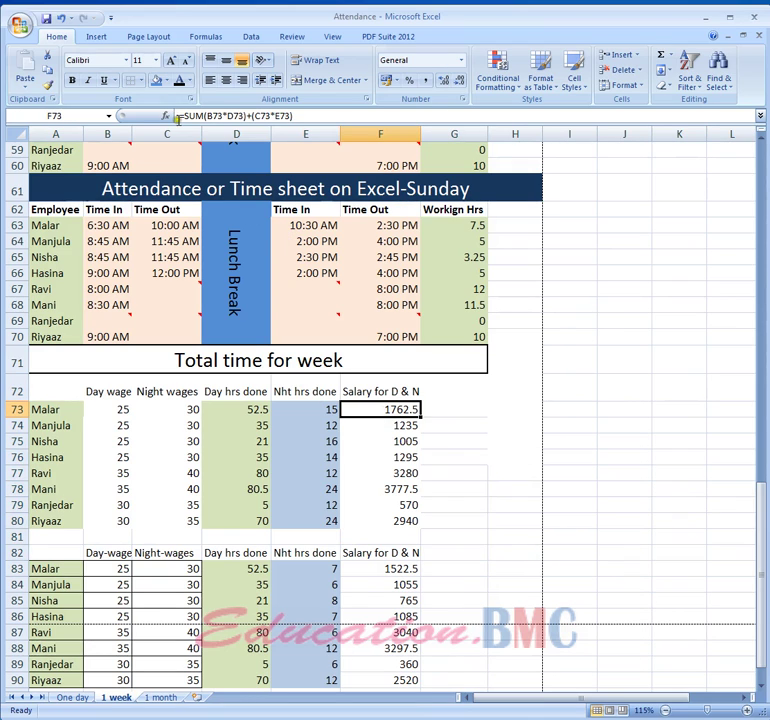
{"action": "left_click", "coordinate": [478, 412]}
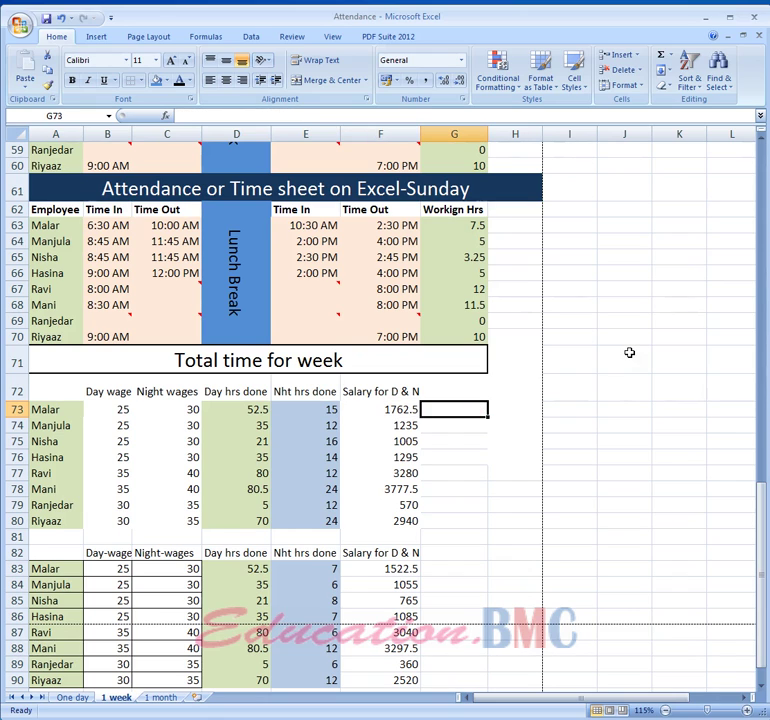
{"action": "type", "text": "=sum"}
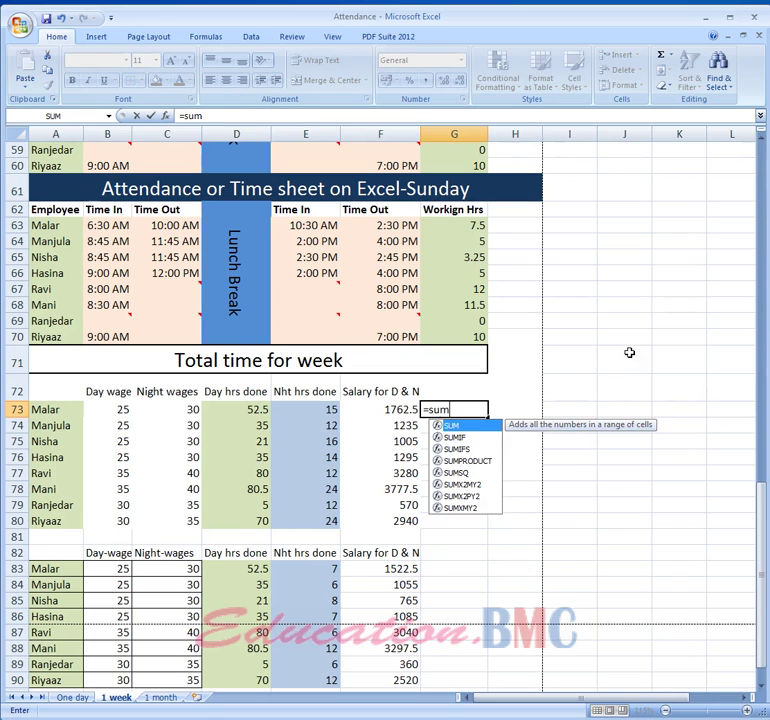
{"action": "type", "text": "("}
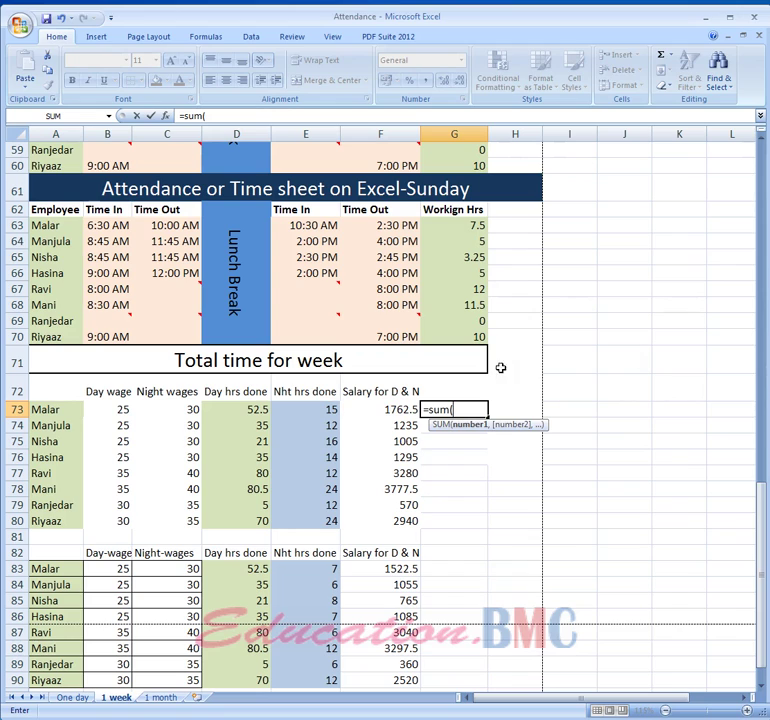
{"action": "left_click", "coordinate": [107, 410]}
{"action": "type", "text": "*"}
{"action": "left_click", "coordinate": [251, 410]}
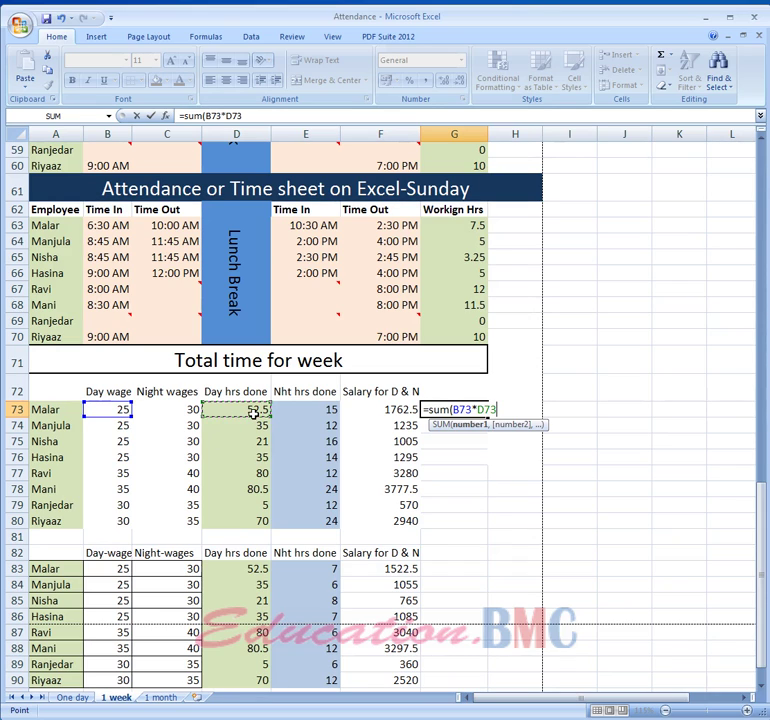
{"action": "type", "text": ")"}
{"action": "key", "text": "Return"}
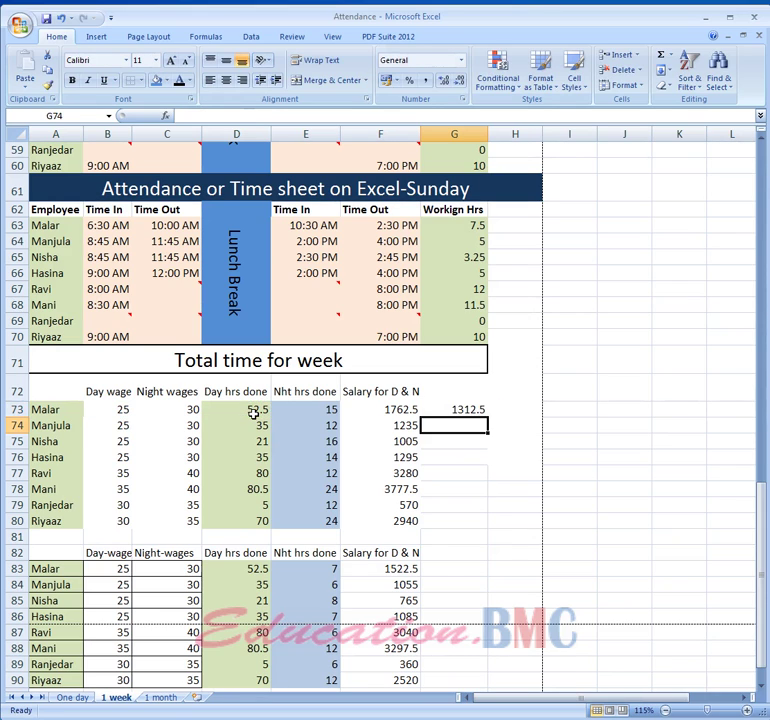
- Calculate the first employee's night pay in H73 by multiplying night wage by night hours with =SUM(C73*E73)
{"action": "left_click", "coordinate": [510, 408]}
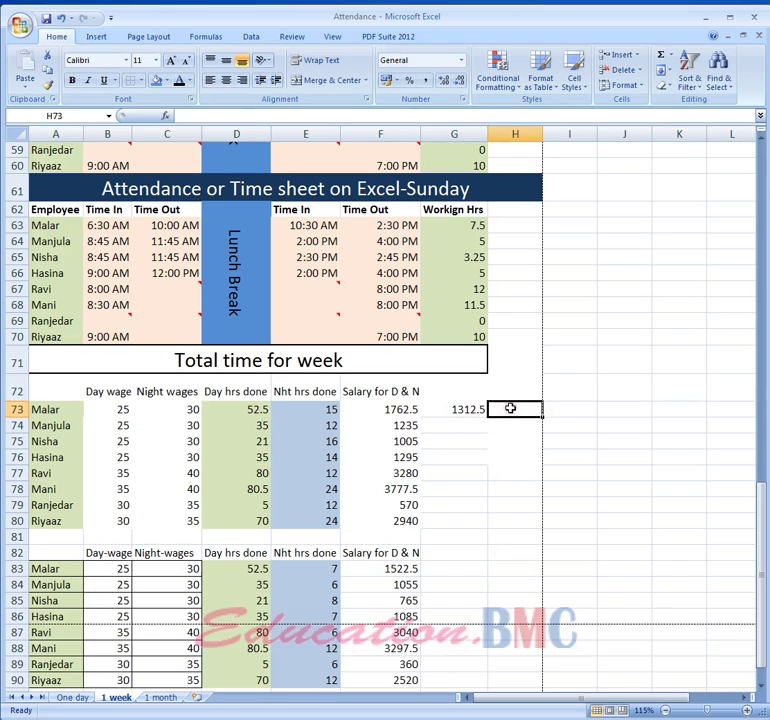
{"action": "type", "text": "="}
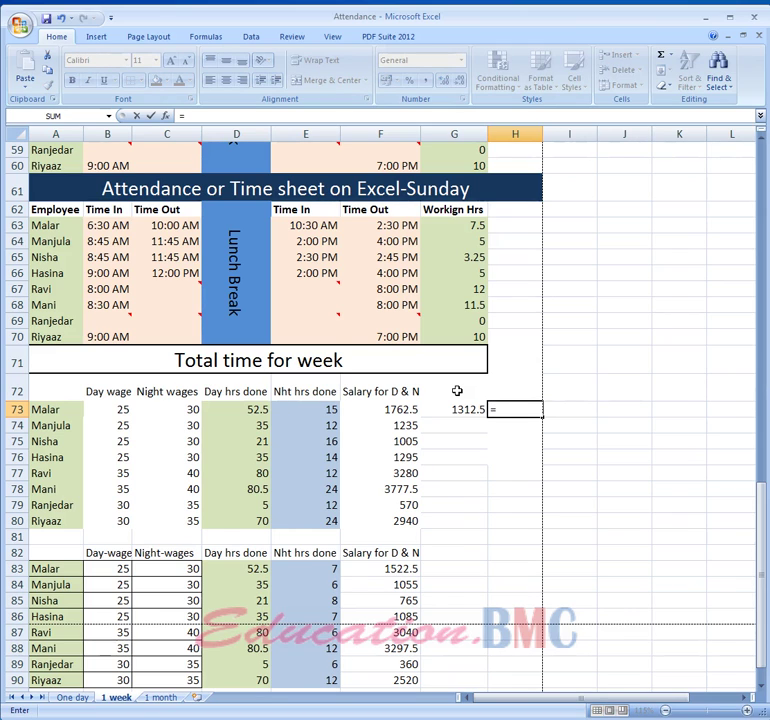
{"action": "type", "text": "s"}
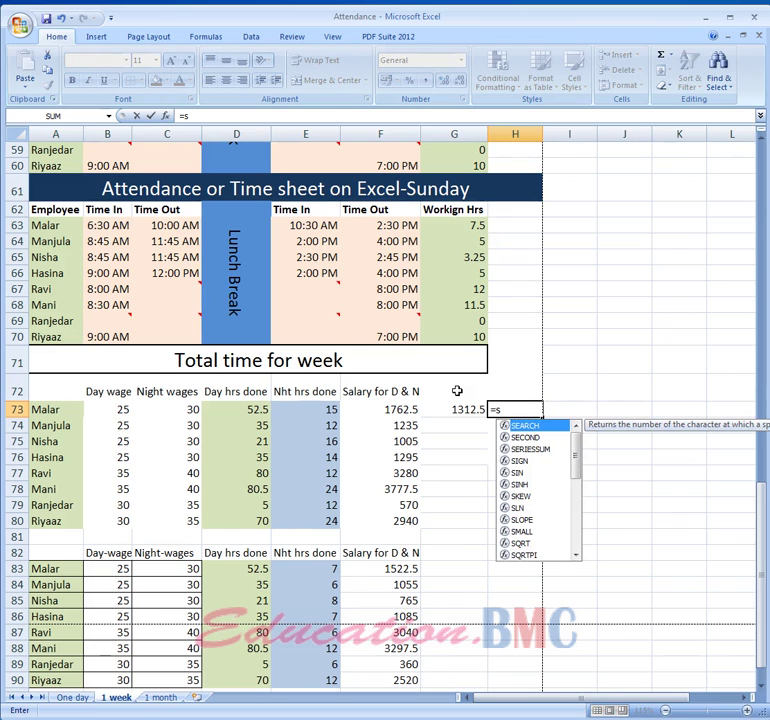
{"action": "type", "text": "um("}
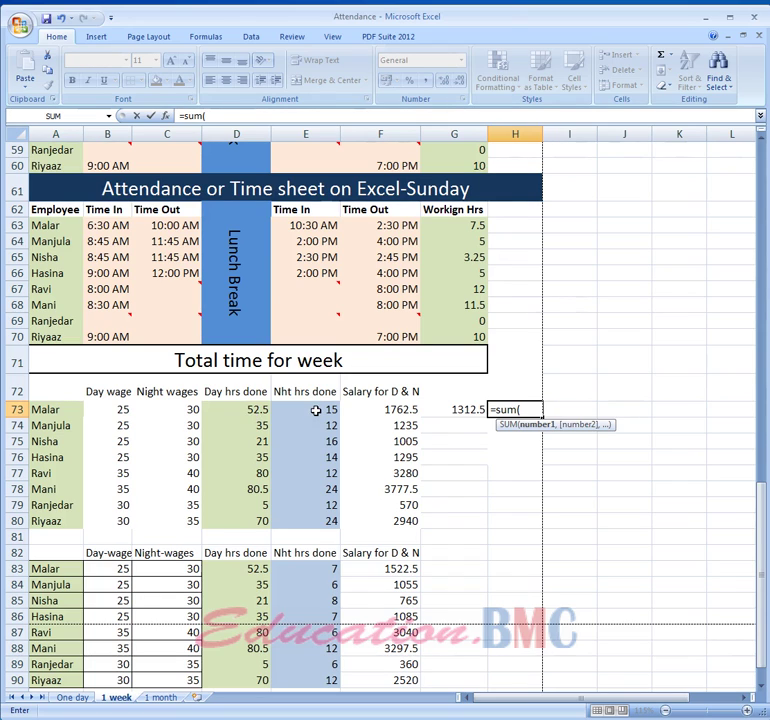
{"action": "left_click", "coordinate": [180, 410]}
{"action": "type", "text": "*"}
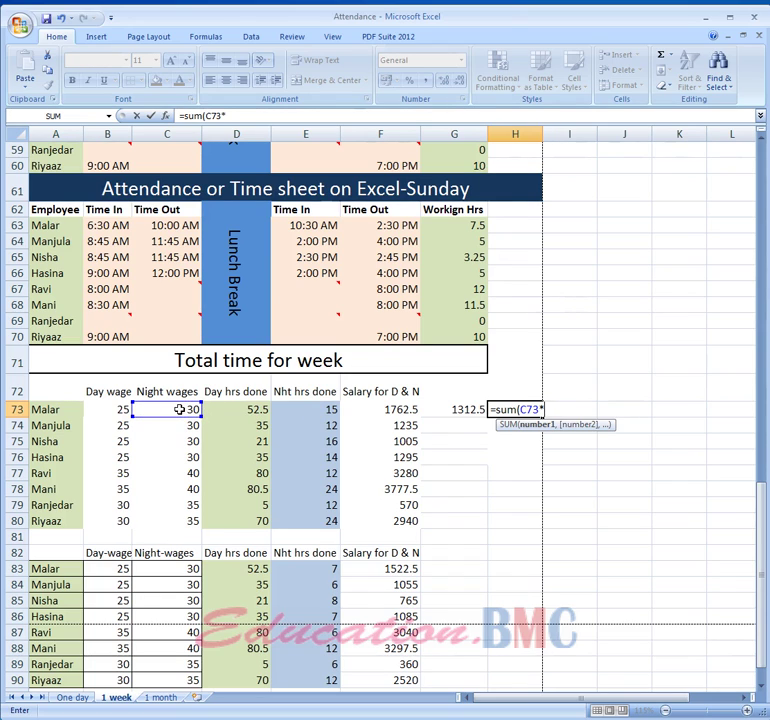
{"action": "left_click", "coordinate": [309, 408]}
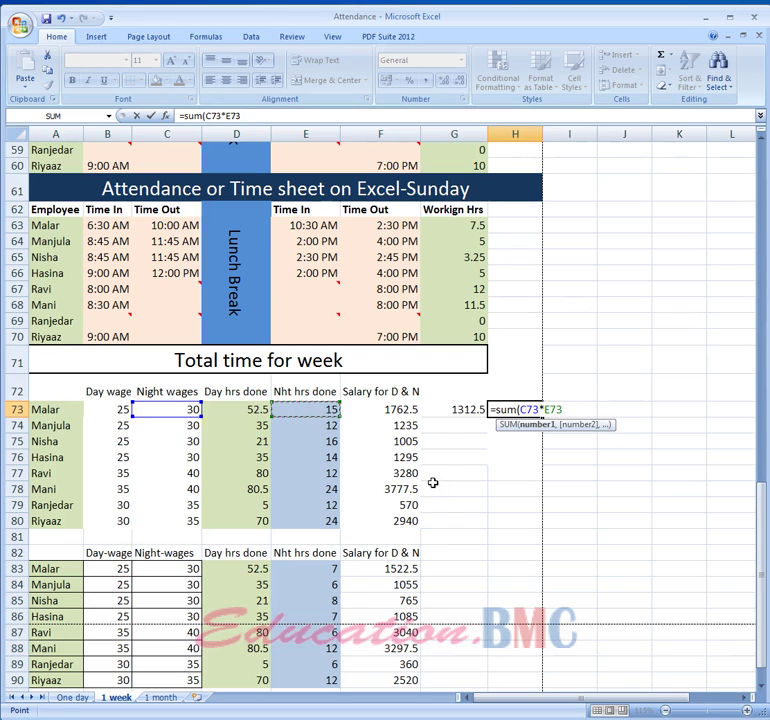
{"action": "type", "text": ")"}
{"action": "key", "text": "Return"}
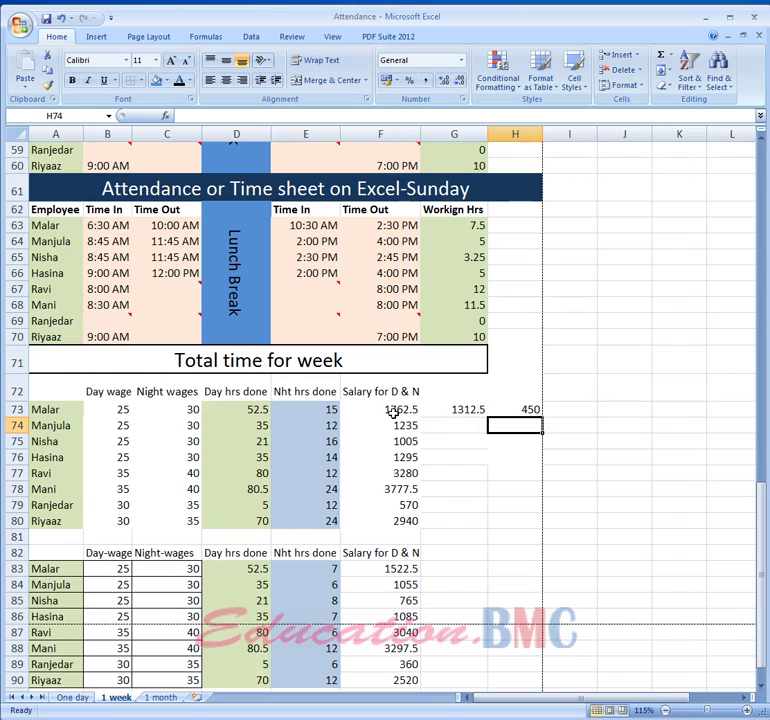
- Calculate the first employee's combined day and night salary in I73 with =SUM(B73*D73)+(C73*E73)
{"action": "left_click", "coordinate": [474, 411]}
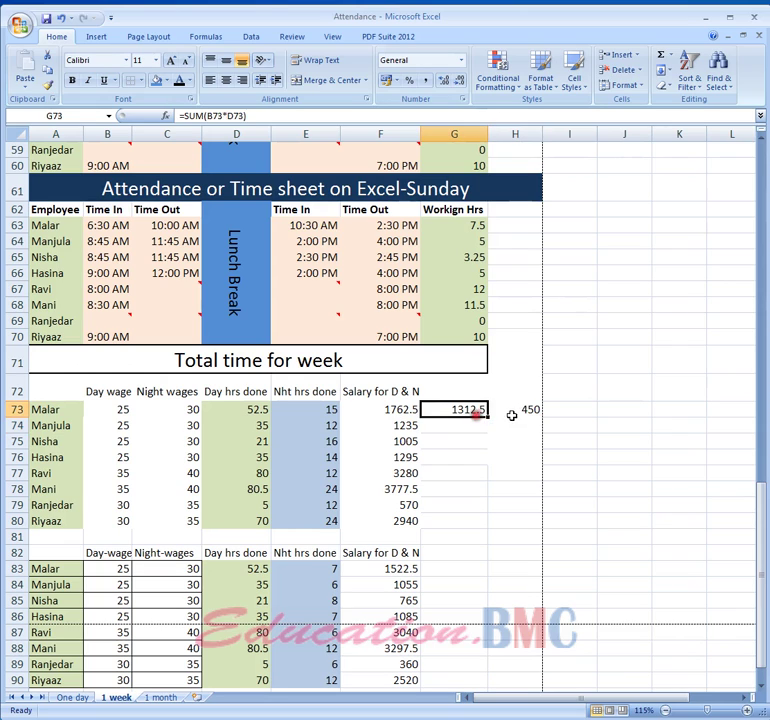
{"action": "left_click", "coordinate": [512, 410]}
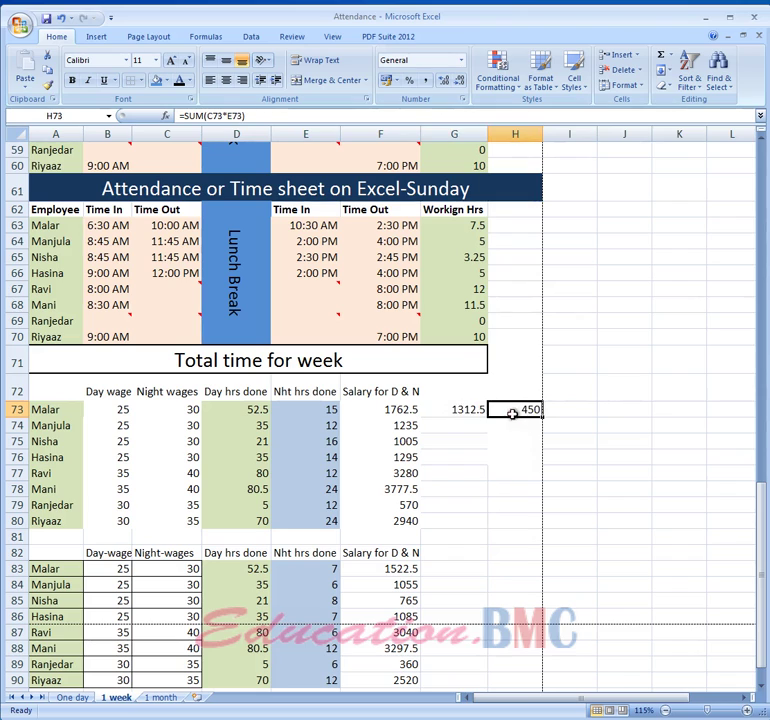
{"action": "left_click", "coordinate": [578, 411]}
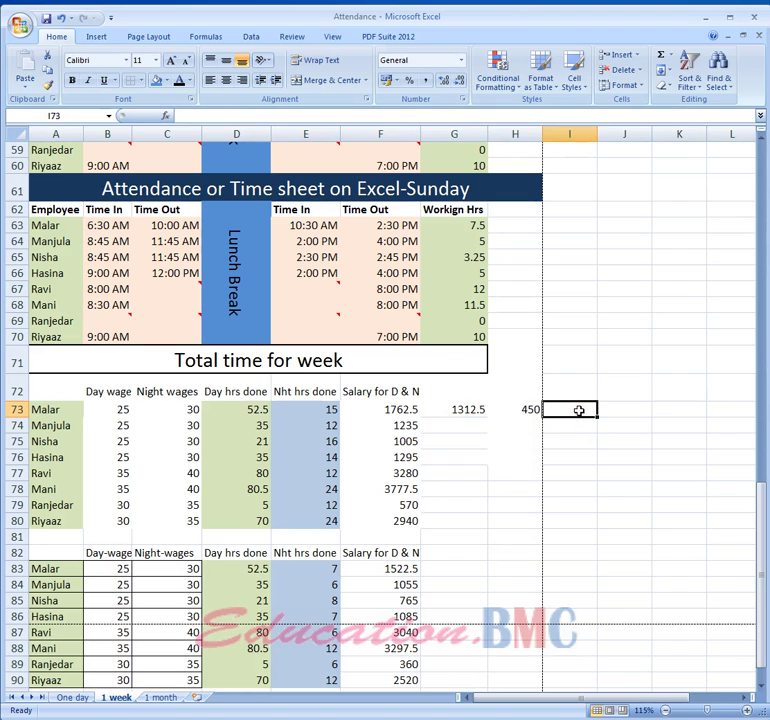
{"action": "left_click", "coordinate": [368, 115]}
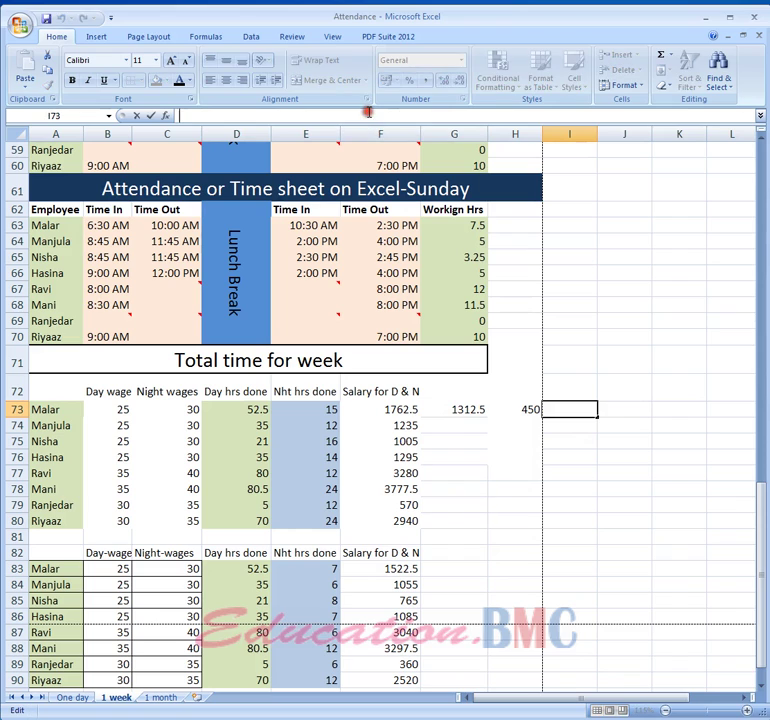
{"action": "type", "text": "=su"}
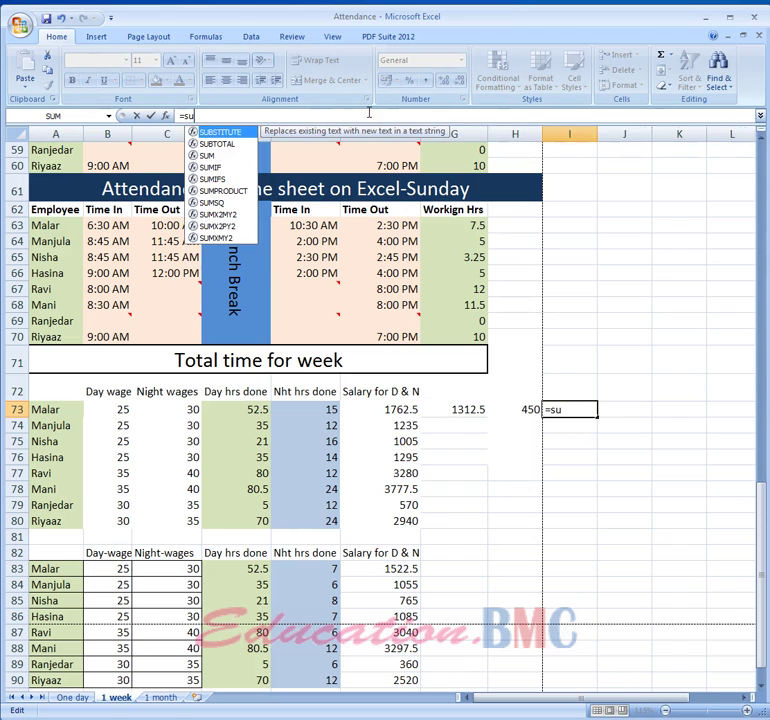
{"action": "type", "text": "m("}
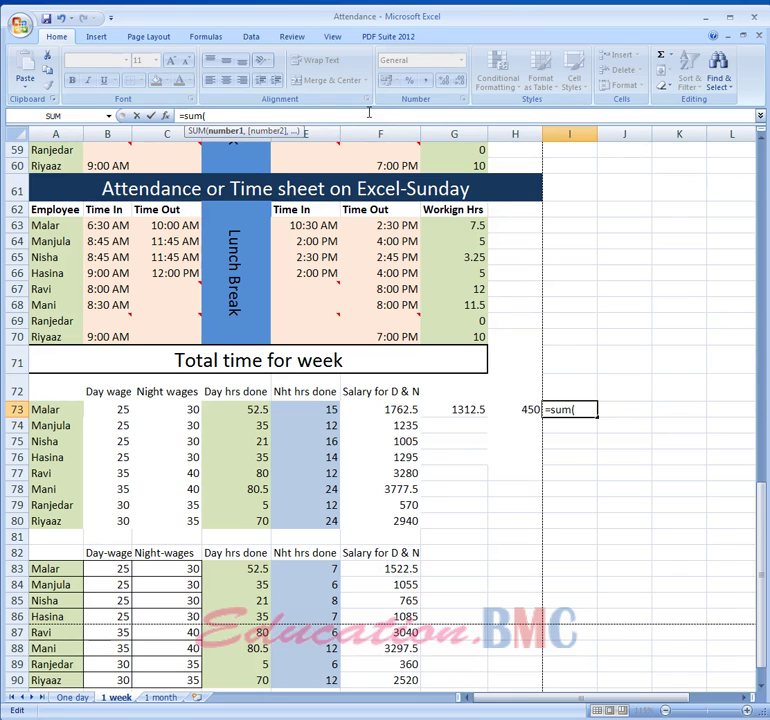
{"action": "left_click", "coordinate": [104, 412]}
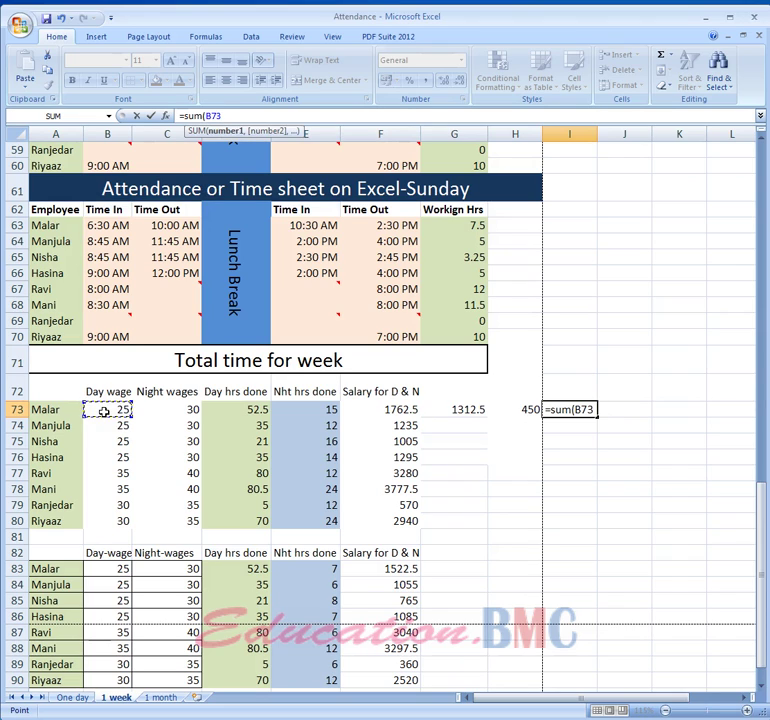
{"action": "type", "text": "*"}
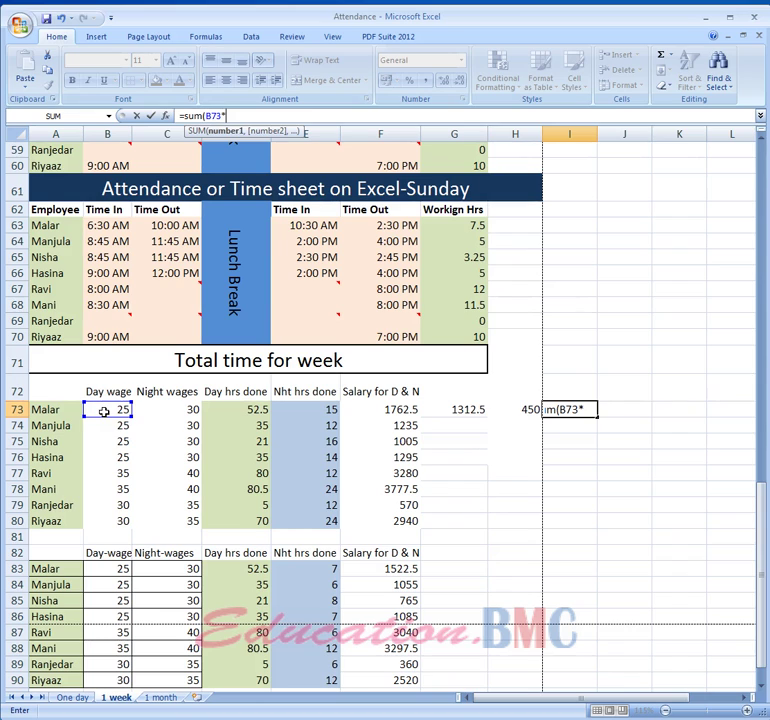
{"action": "left_click", "coordinate": [250, 409]}
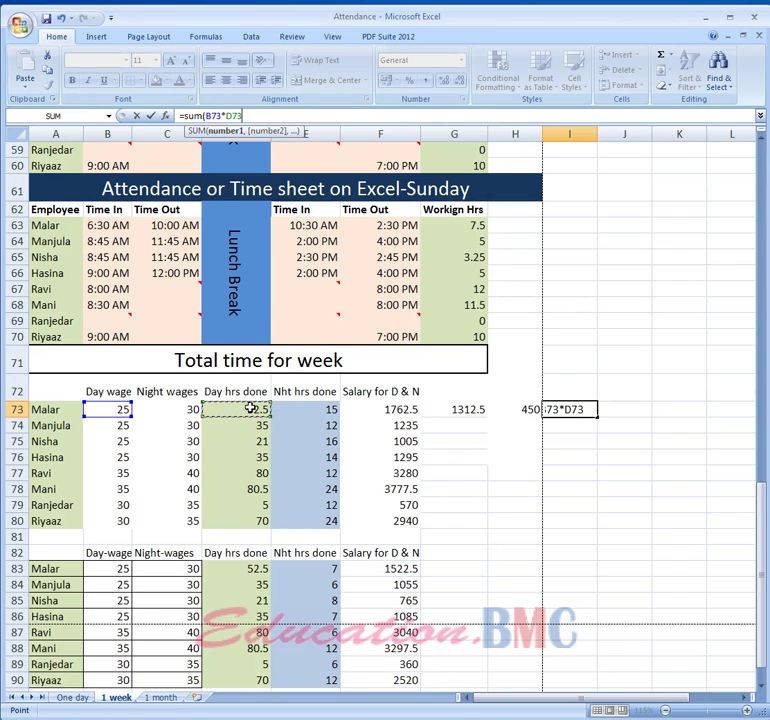
{"action": "type", "text": ")"}
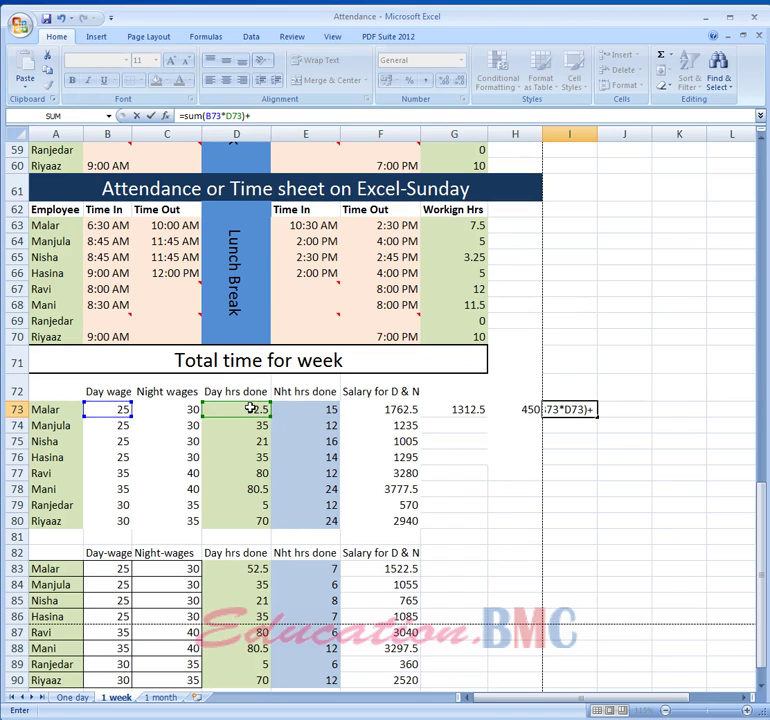
{"action": "type", "text": "+("}
{"action": "left_click", "coordinate": [174, 409]}
{"action": "type", "text": "*"}
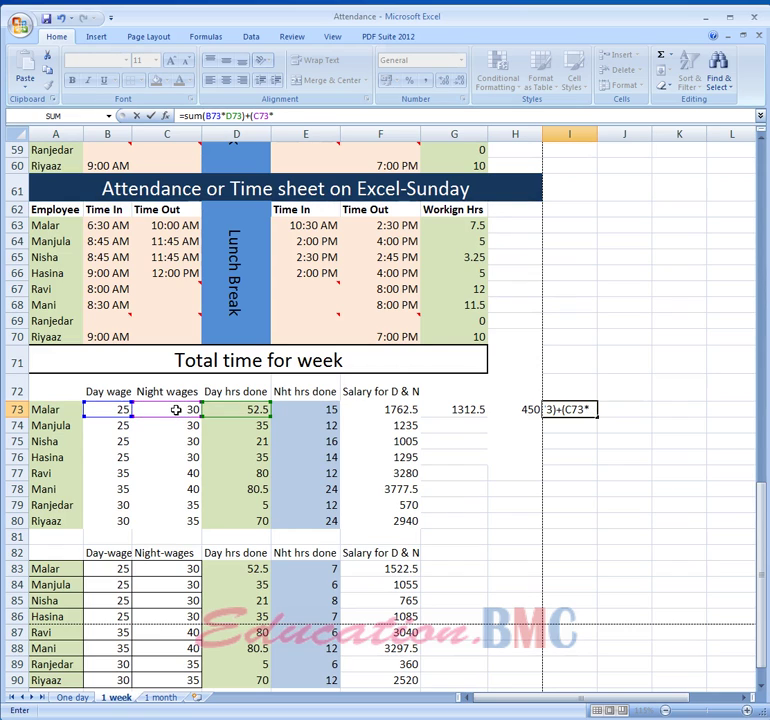
{"action": "left_click", "coordinate": [292, 410]}
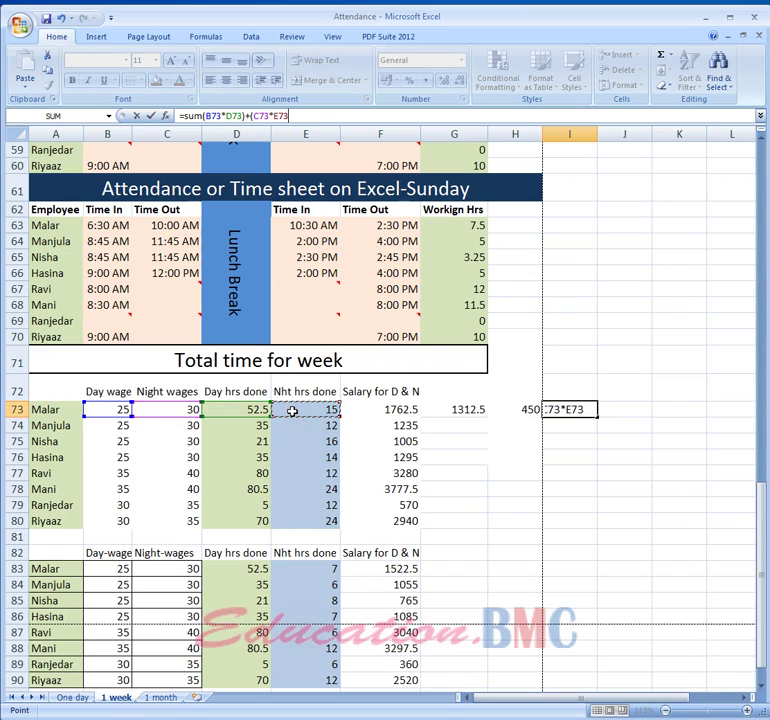
{"action": "type", "text": ")"}
{"action": "key", "text": "Return"}
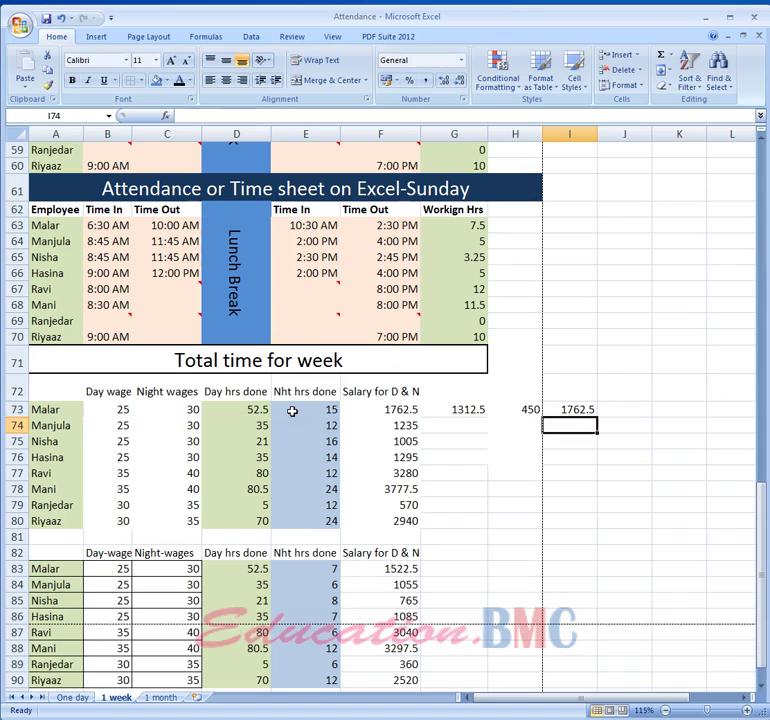
- Compare the salary formula in F73 with the separate calculations in G73:I73, and select the salaries in F73:F80 for review
{"action": "left_click", "coordinate": [393, 409]}
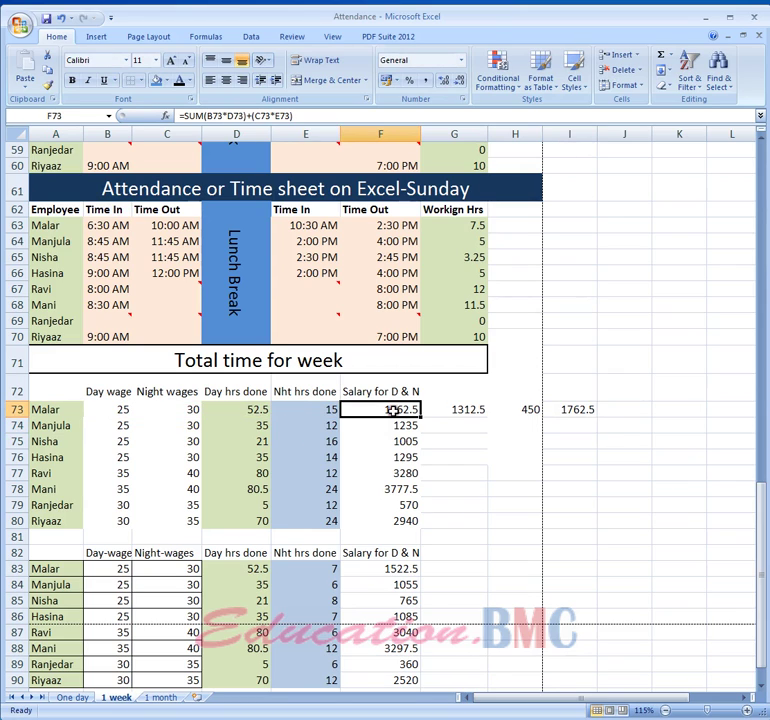
{"action": "left_click", "coordinate": [587, 410]}
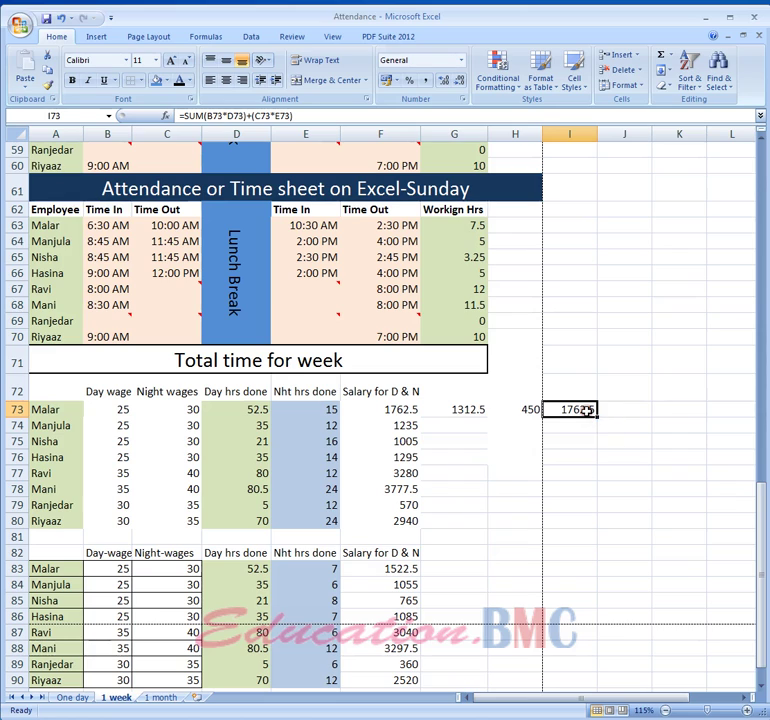
{"action": "left_click", "coordinate": [473, 411]}
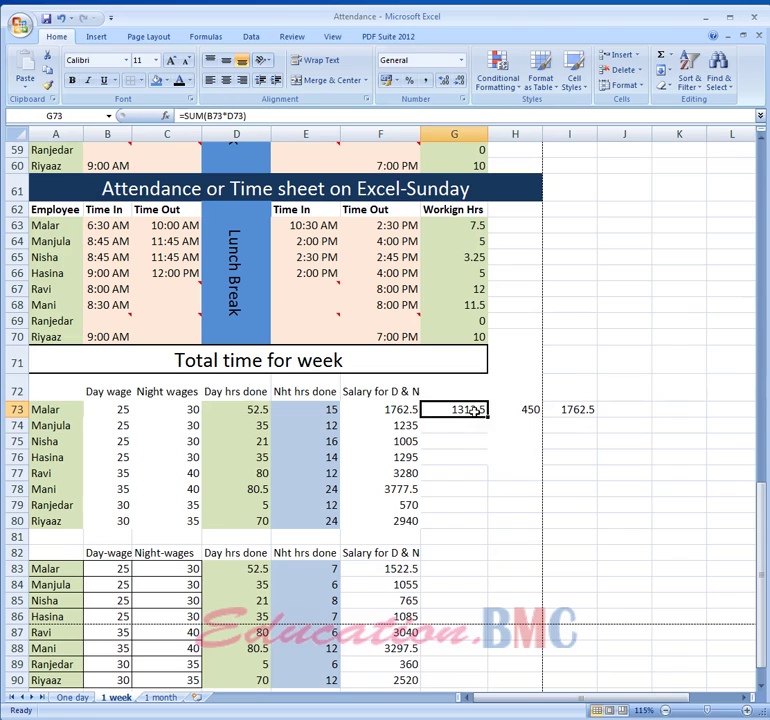
{"action": "left_click", "coordinate": [526, 411]}
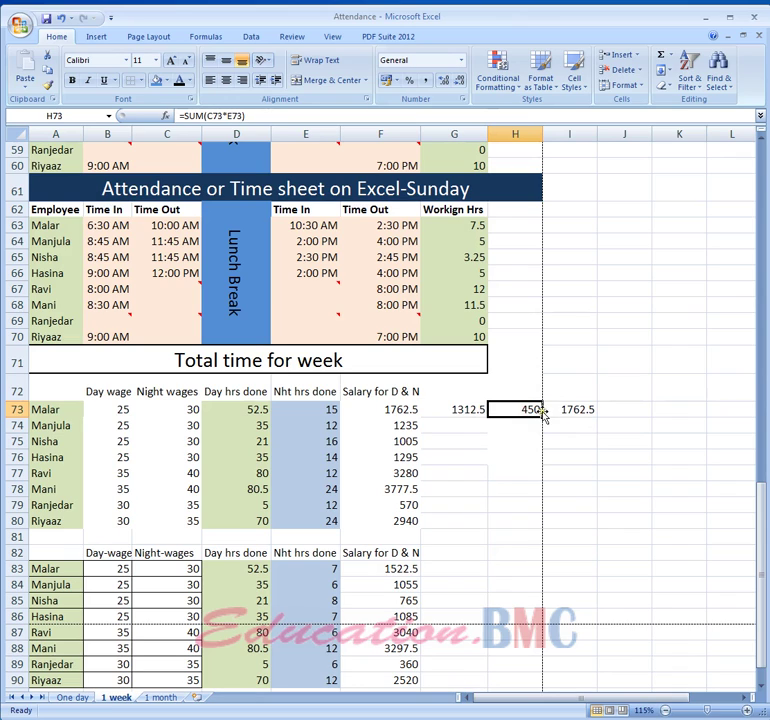
{"action": "left_click", "coordinate": [578, 409]}
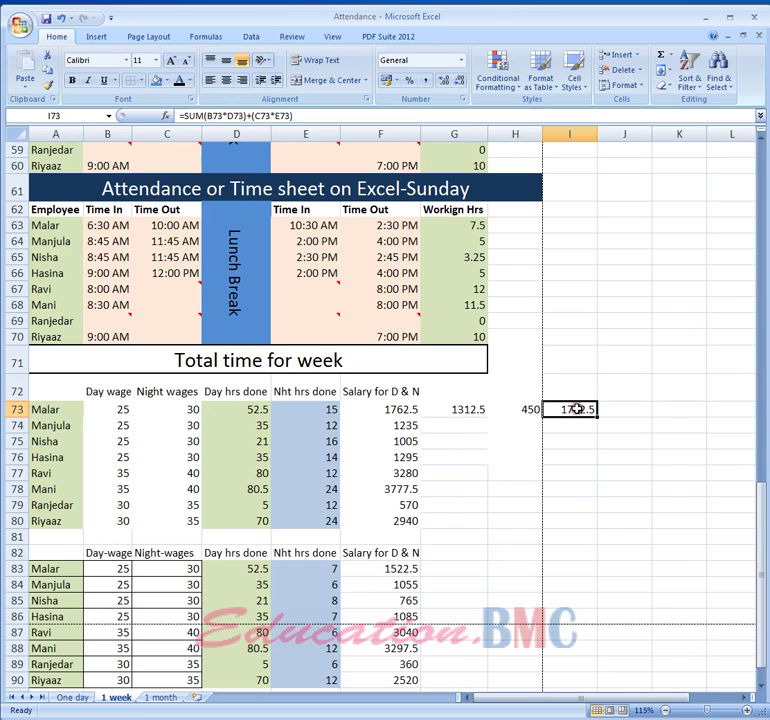
{"action": "left_click", "coordinate": [472, 411]}
{"action": "left_click", "coordinate": [578, 410]}
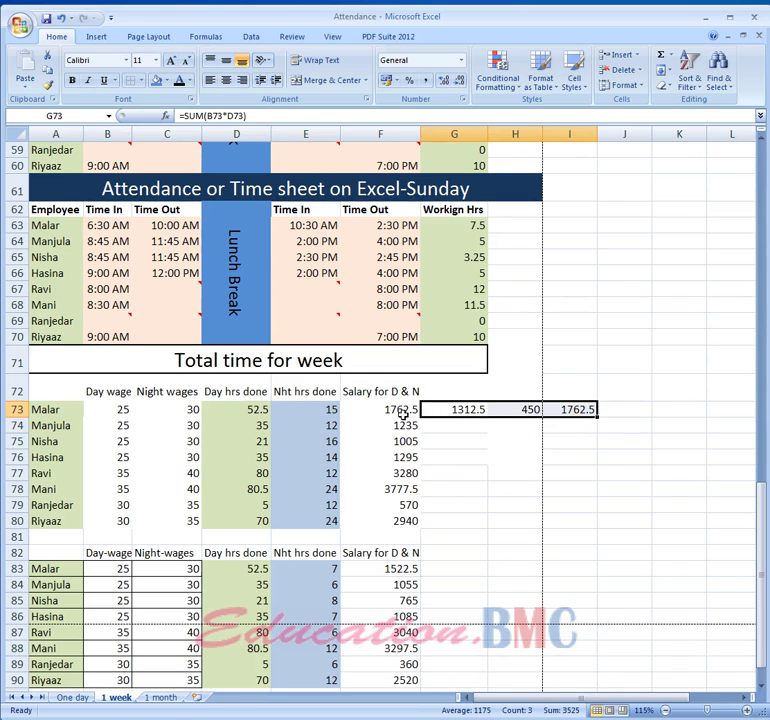
{"action": "left_click_drag", "start_coordinate": [400, 410], "coordinate": [394, 514]}
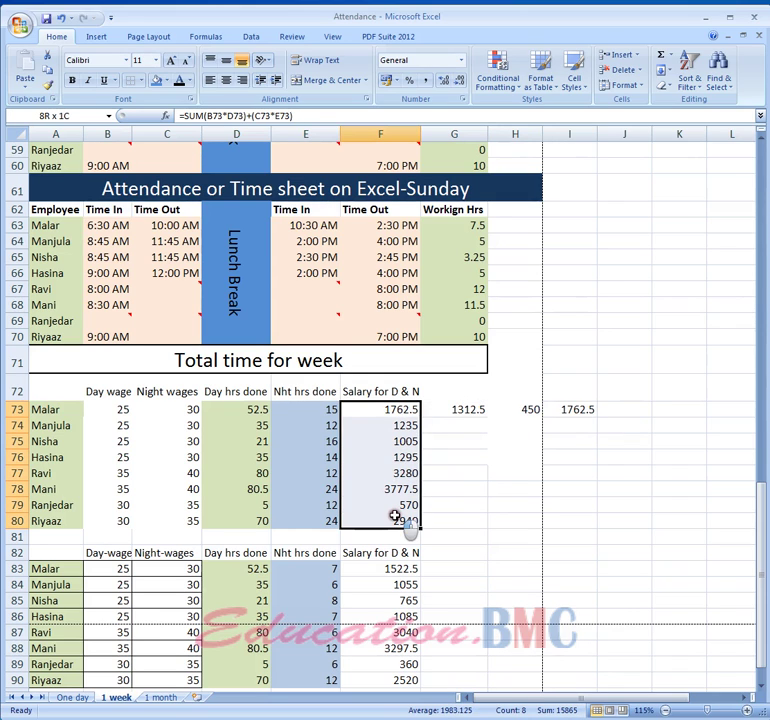
- Review the salaries in F73:F80, and examine the day-pay product, plus sign and night-pay product in I73's salary formula
{"action": "left_click", "coordinate": [398, 410]}
{"action": "left_click_drag", "start_coordinate": [398, 410], "coordinate": [397, 519]}
{"action": "left_click", "coordinate": [576, 409]}
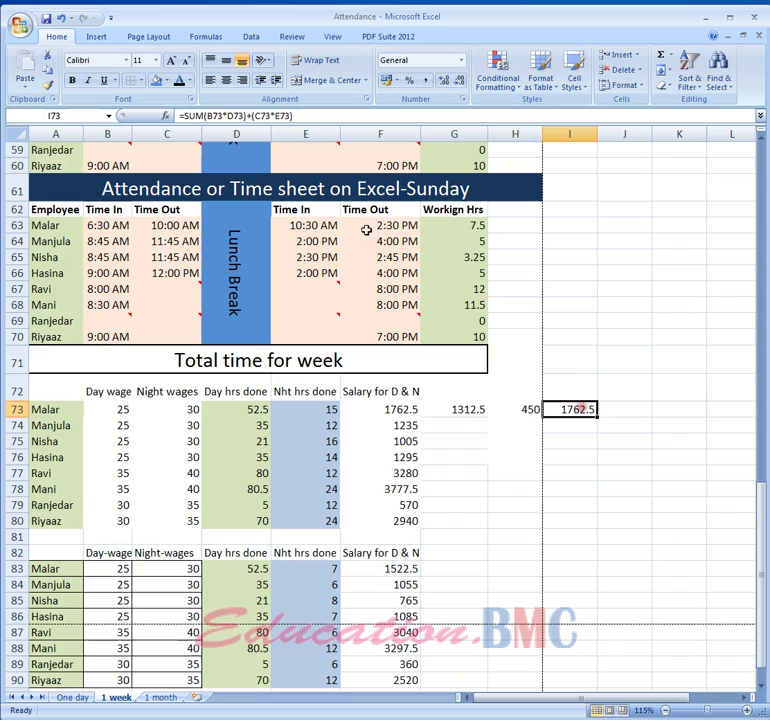
{"action": "left_click", "coordinate": [197, 116]}
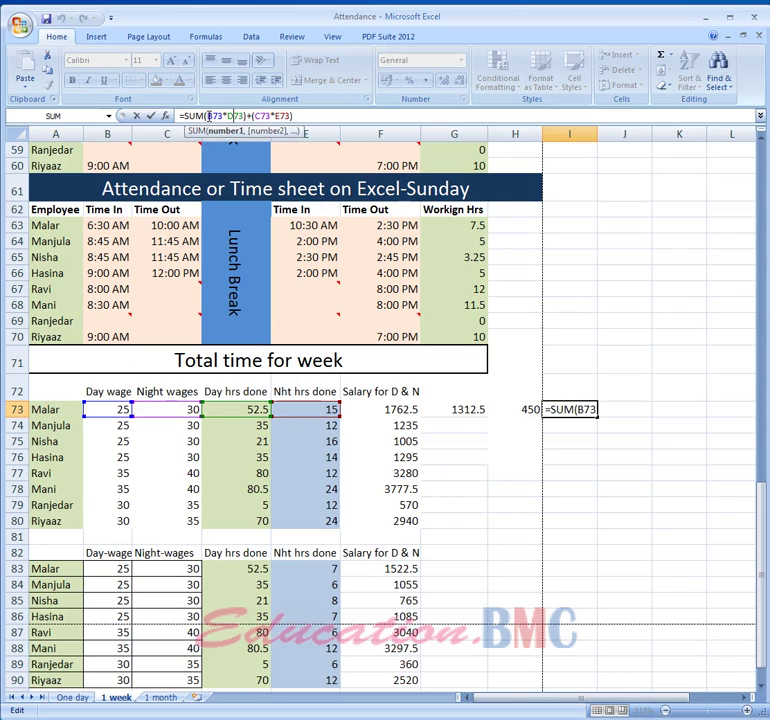
{"action": "left_click_drag", "start_coordinate": [208, 116], "coordinate": [287, 128]}
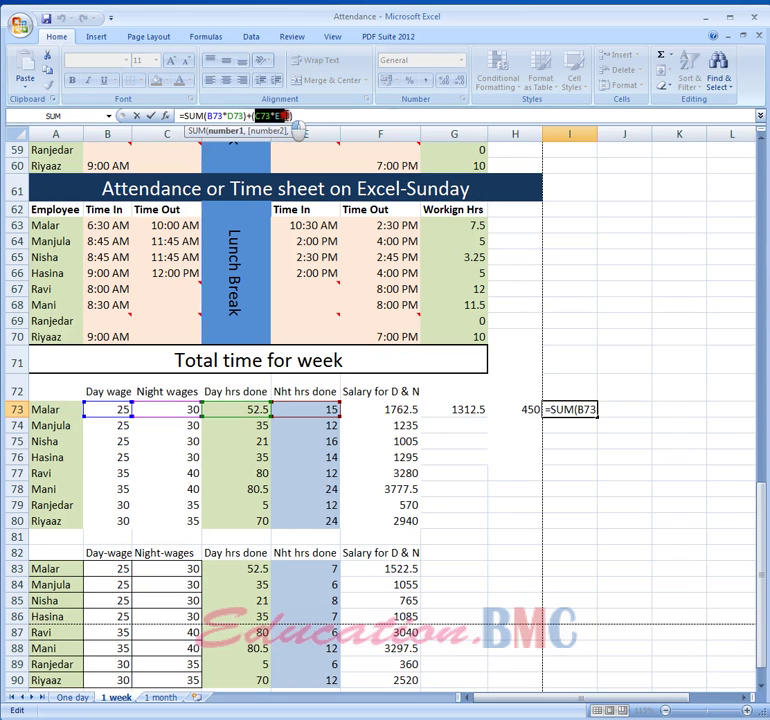
{"action": "left_click", "coordinate": [249, 116]}
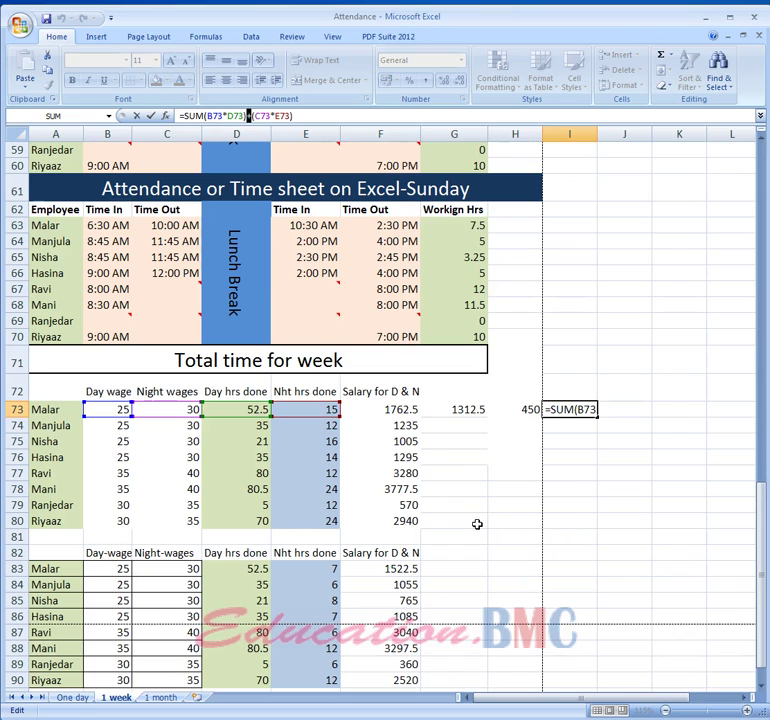
{"action": "left_click_drag", "start_coordinate": [291, 117], "coordinate": [250, 117]}
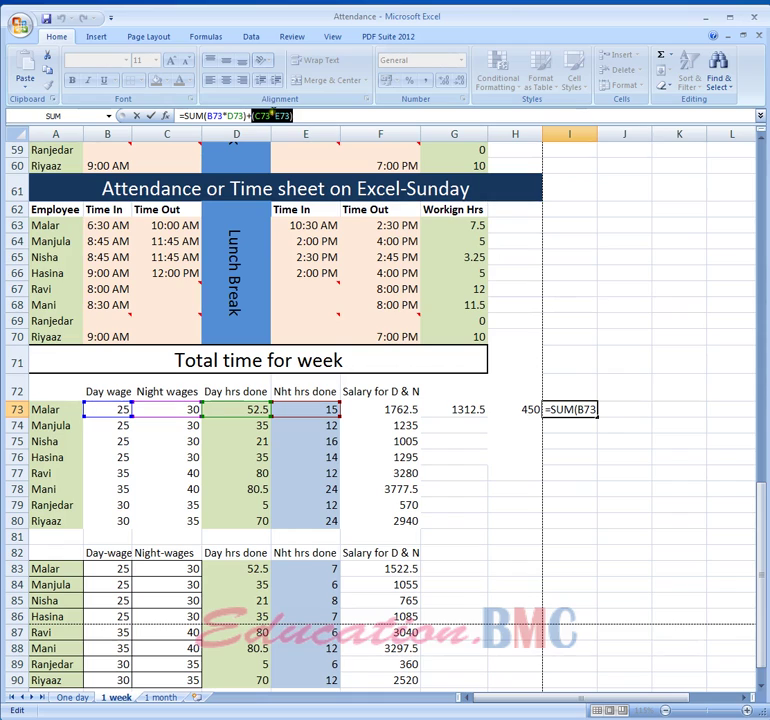
{"action": "left_click", "coordinate": [245, 116]}
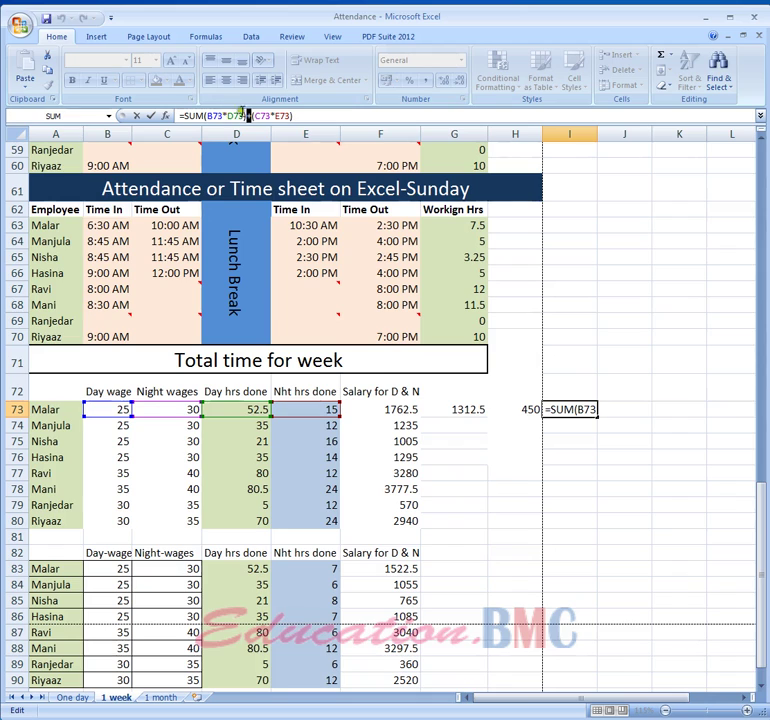
{"action": "left_click_drag", "start_coordinate": [262, 116], "coordinate": [287, 117]}
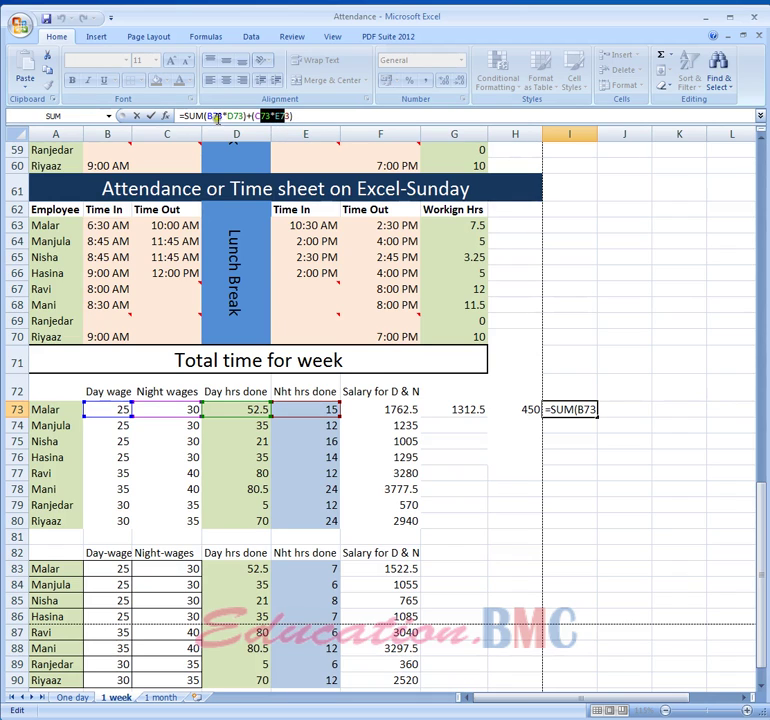
{"action": "left_click_drag", "start_coordinate": [218, 118], "coordinate": [237, 118]}
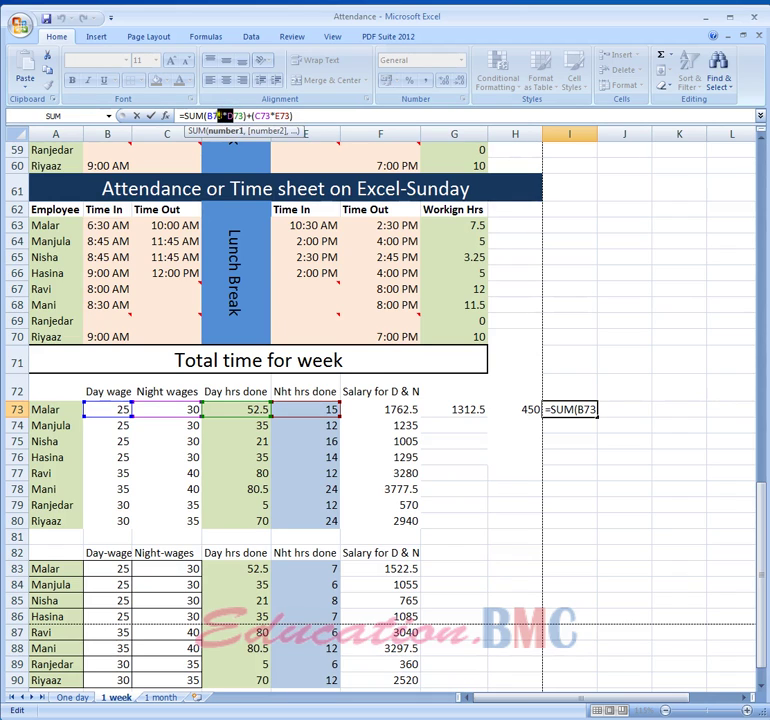
{"action": "left_click", "coordinate": [253, 116]}
{"action": "left_click_drag", "start_coordinate": [252, 116], "coordinate": [247, 116]}
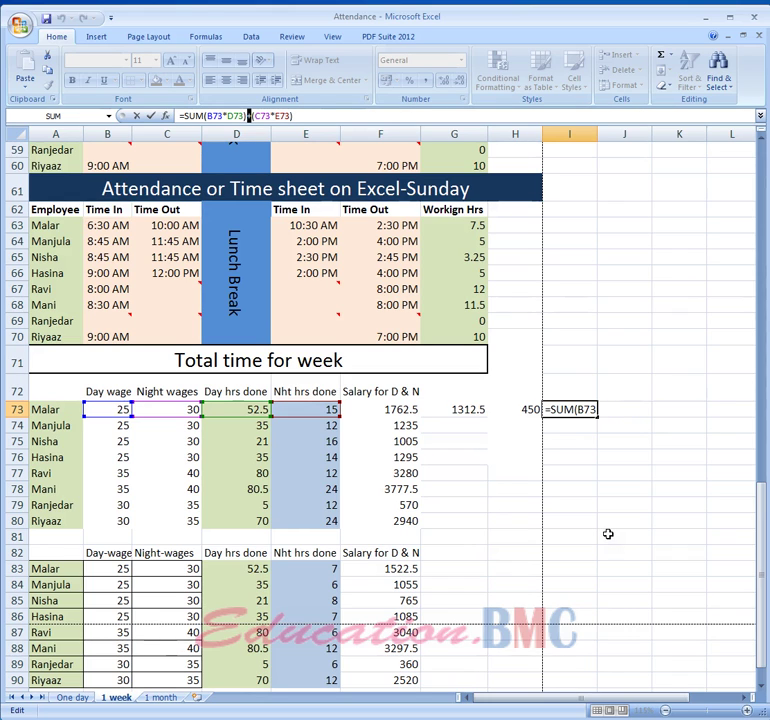
{"action": "left_click", "coordinate": [557, 483]}
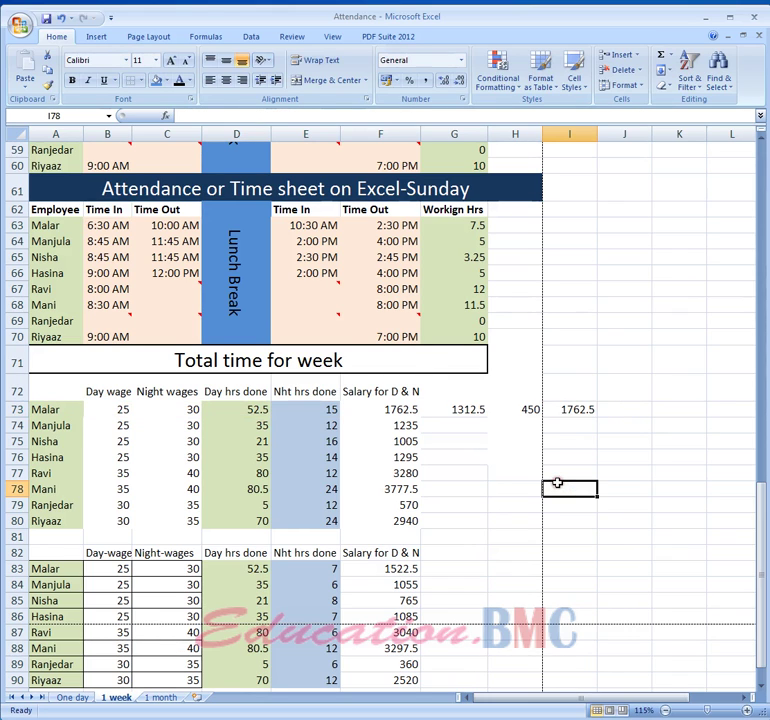
{"action": "scroll", "coordinate": [543, 465], "scroll_direction": "down", "scroll_amount": 7}
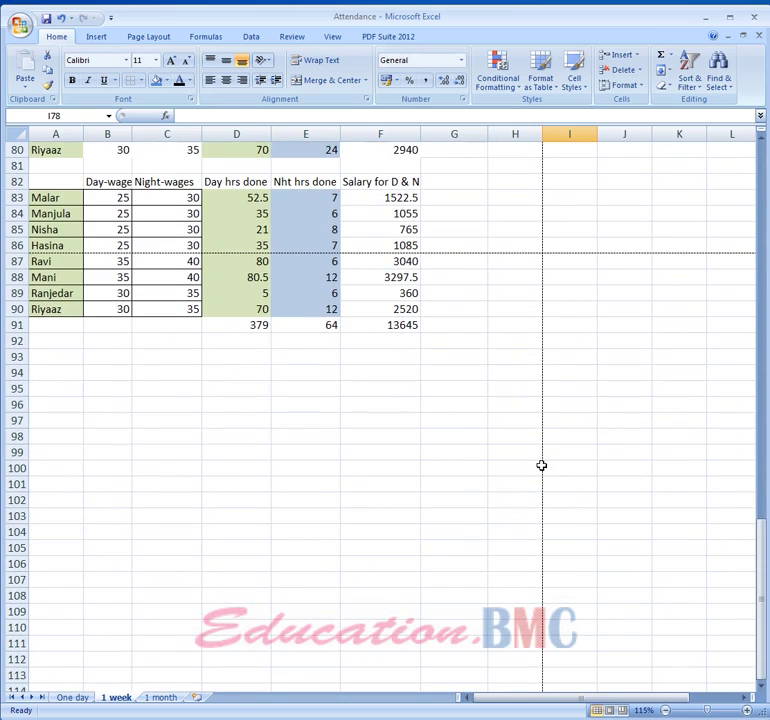
{"action": "scroll", "coordinate": [541, 465], "scroll_direction": "up", "scroll_amount": 2}
{"action": "scroll", "coordinate": [541, 465], "scroll_direction": "up", "scroll_amount": 1}
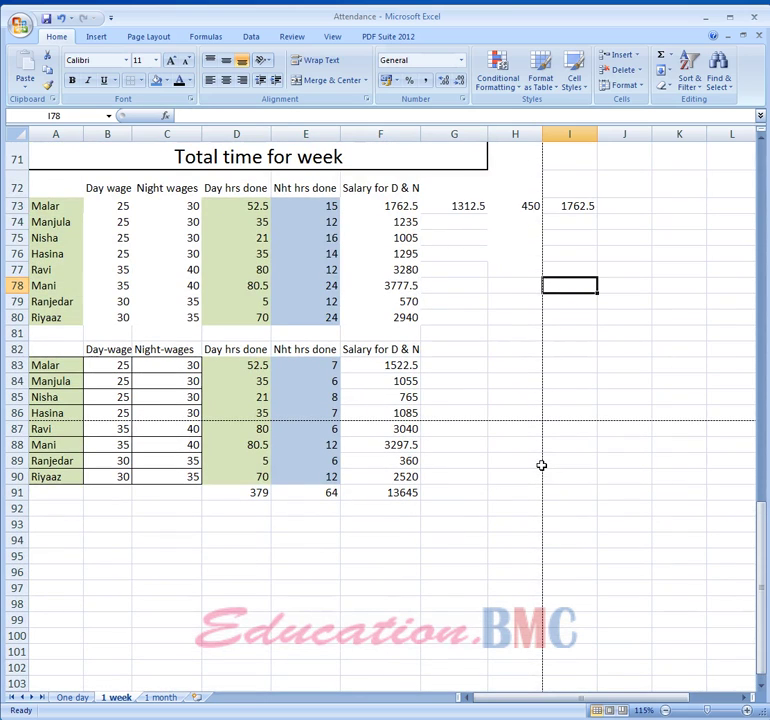